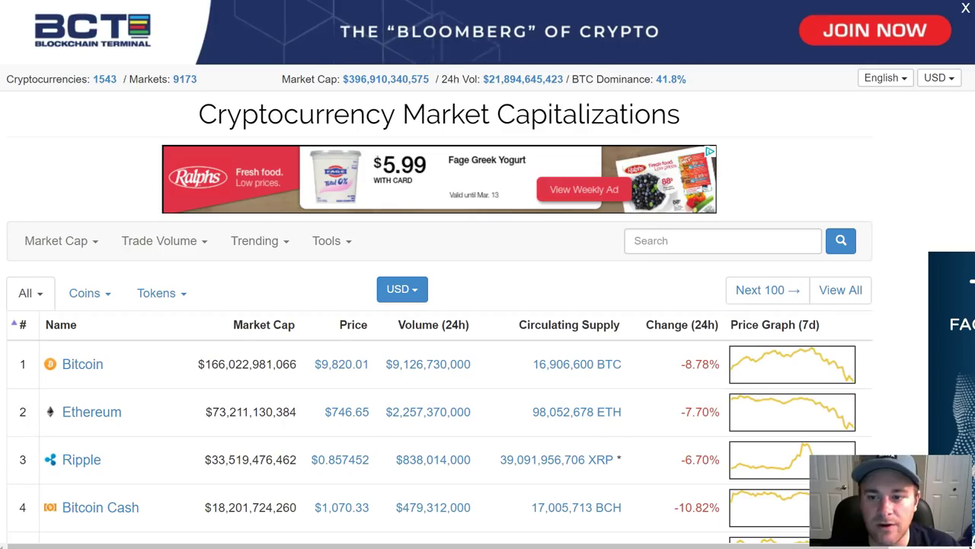
Step: Scroll through CoinMarketCap's top-coins table of Bitcoin, Ethereum, Ripple and others
scroll(490, 337, down, 3)
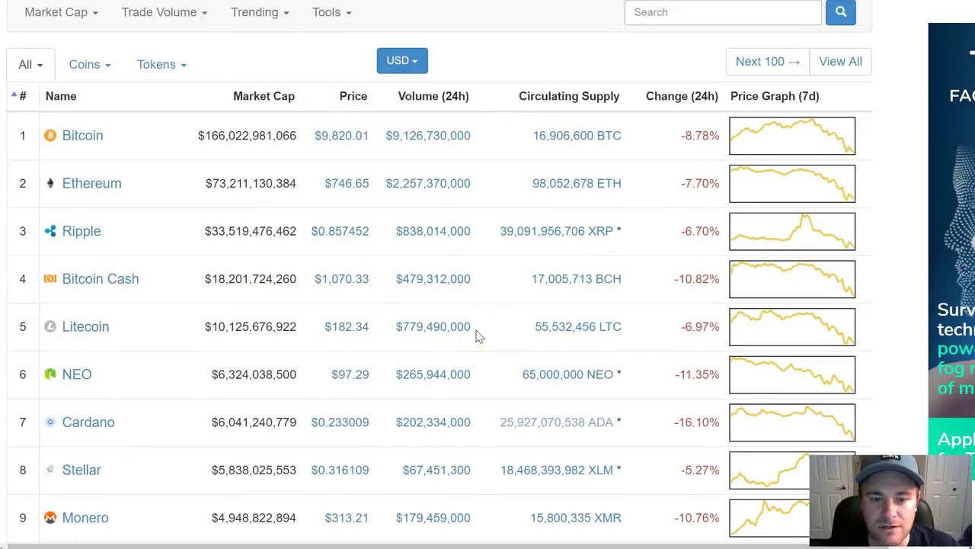
Step: Scroll the CoinMarketCap coin list down and back up
scroll(477, 336, down, 1)
scroll(478, 336, up, 2)
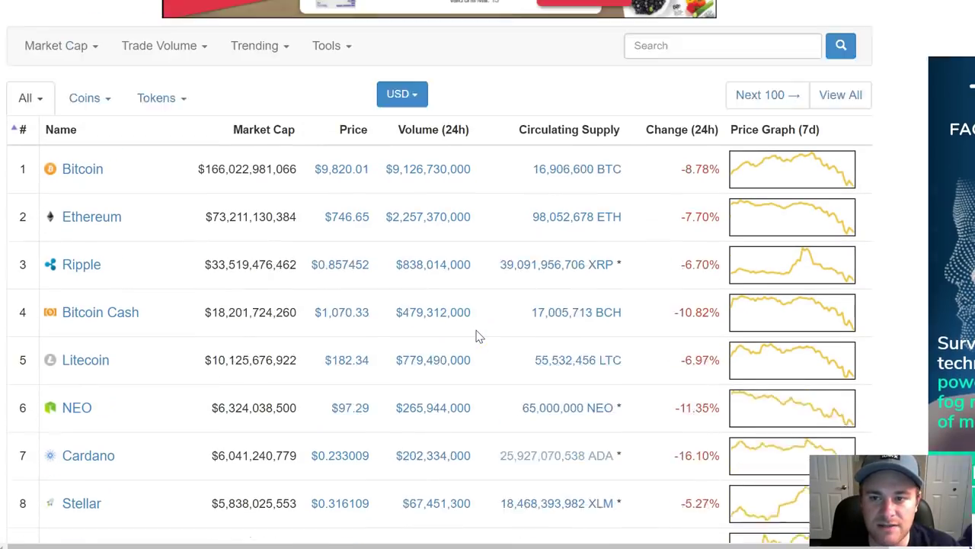
scroll(431, 288, up, 2)
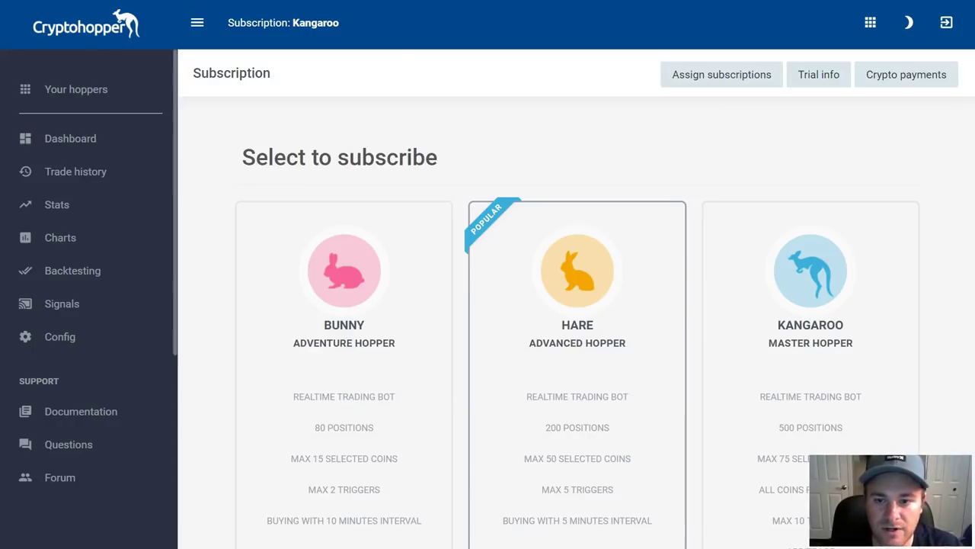
scroll(674, 297, down, 3)
scroll(674, 299, up, 1)
scroll(674, 299, down, 1)
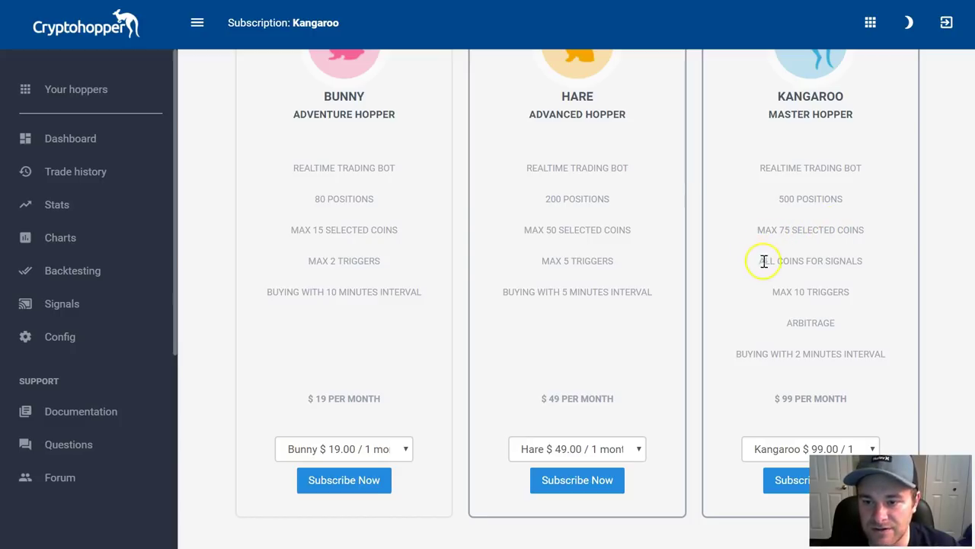
drag(756, 265, 859, 257)
click(845, 259)
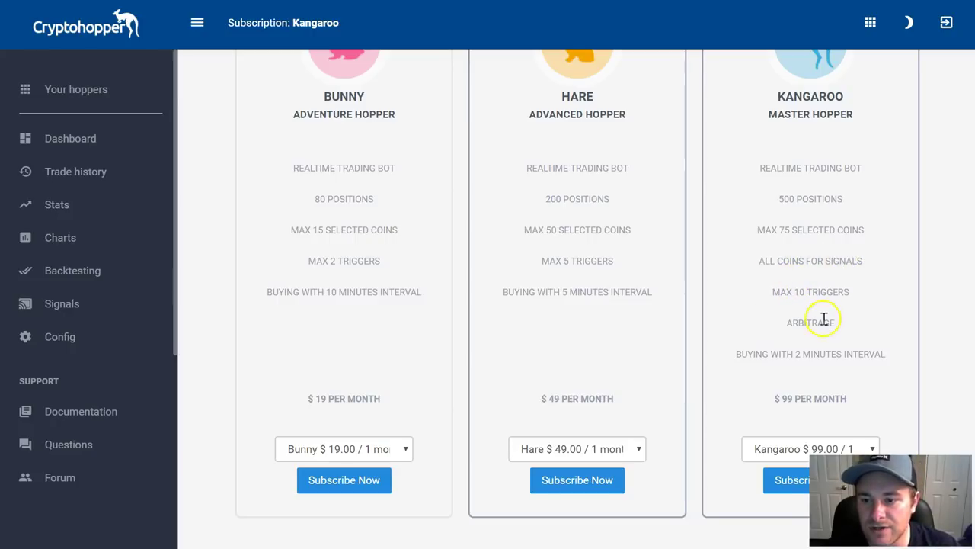
scroll(790, 324, down, 1)
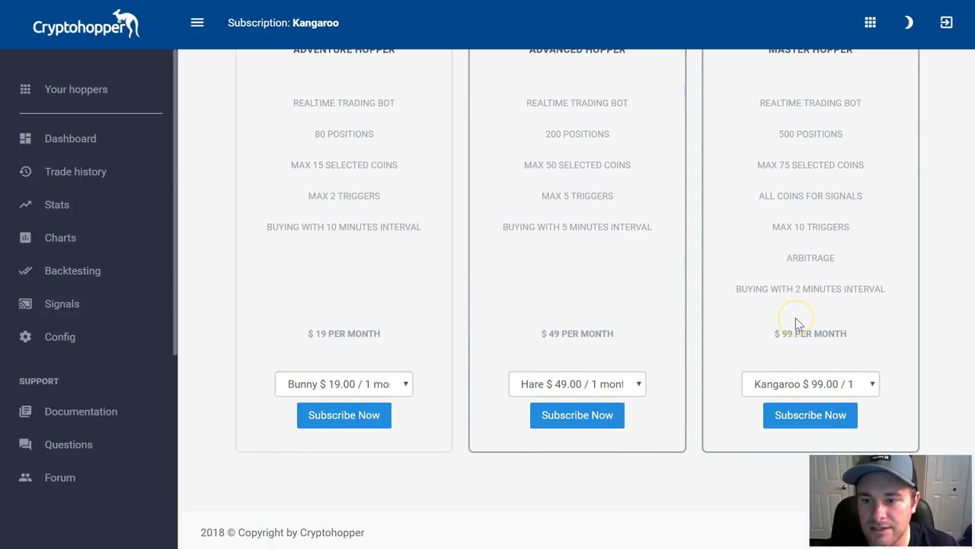
drag(742, 288, 820, 285)
click(843, 288)
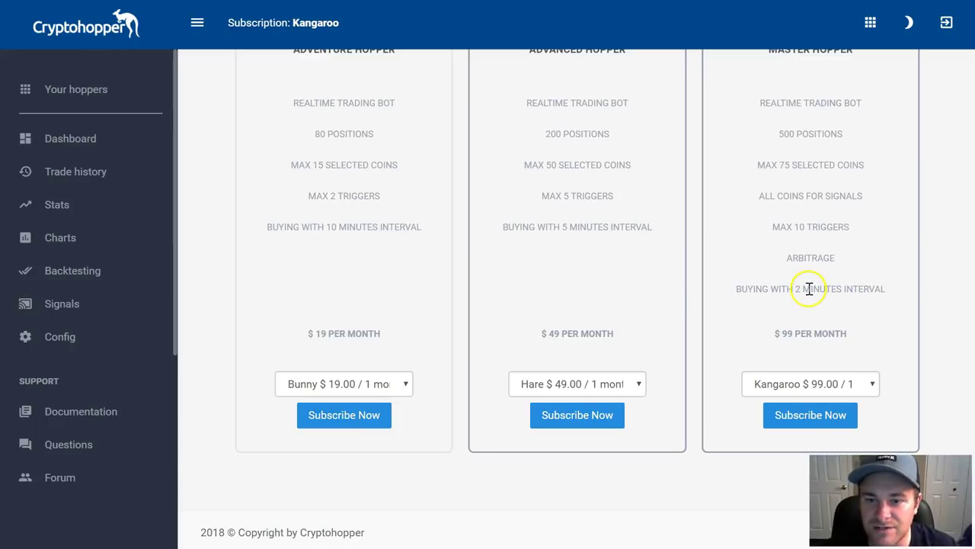
scroll(803, 288, up, 1)
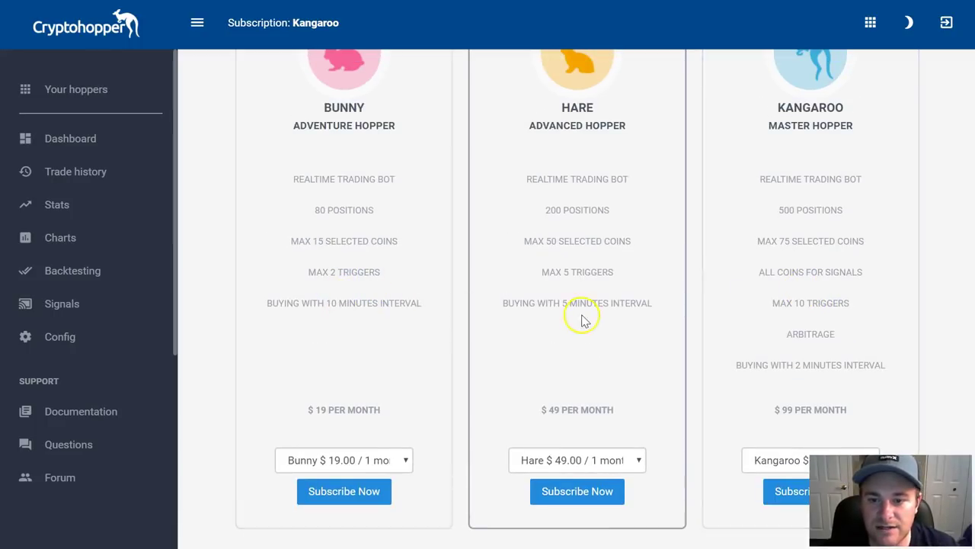
scroll(664, 315, up, 1)
scroll(668, 318, down, 1)
click(777, 396)
click(817, 411)
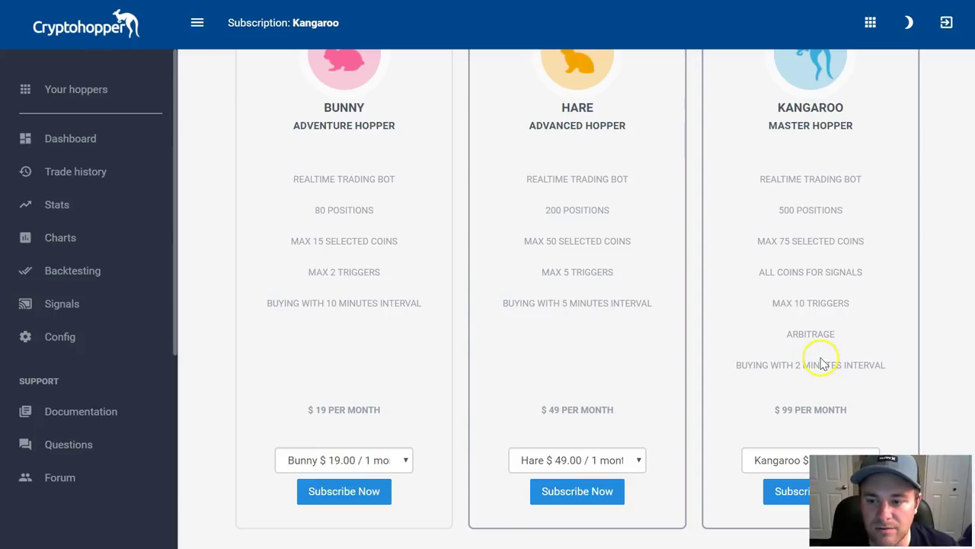
scroll(842, 381, up, 1)
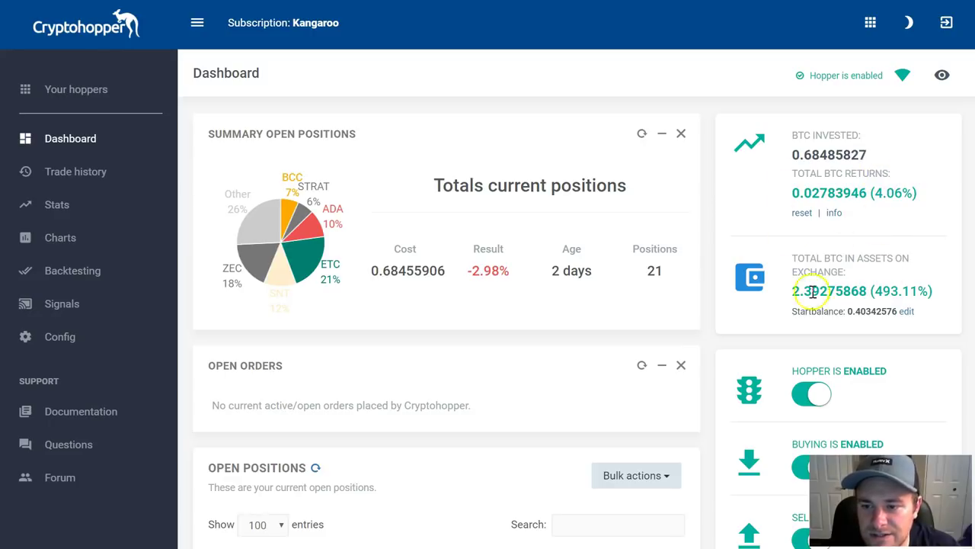
drag(789, 192, 899, 193)
click(873, 192)
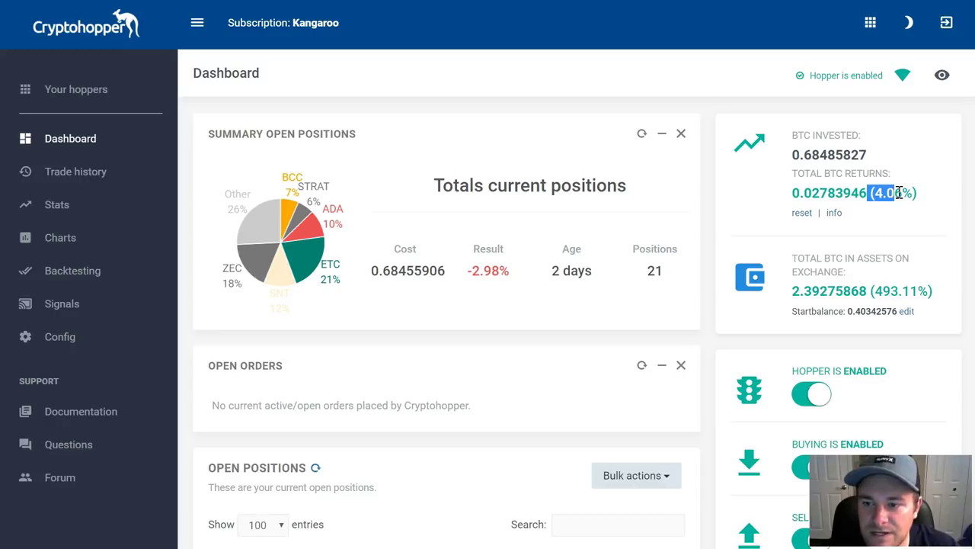
click(899, 193)
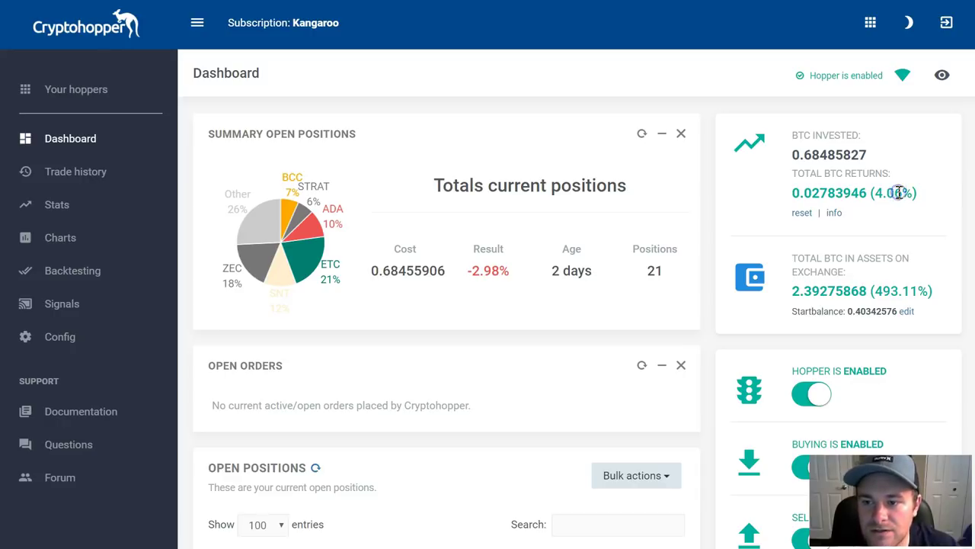
drag(918, 192, 789, 190)
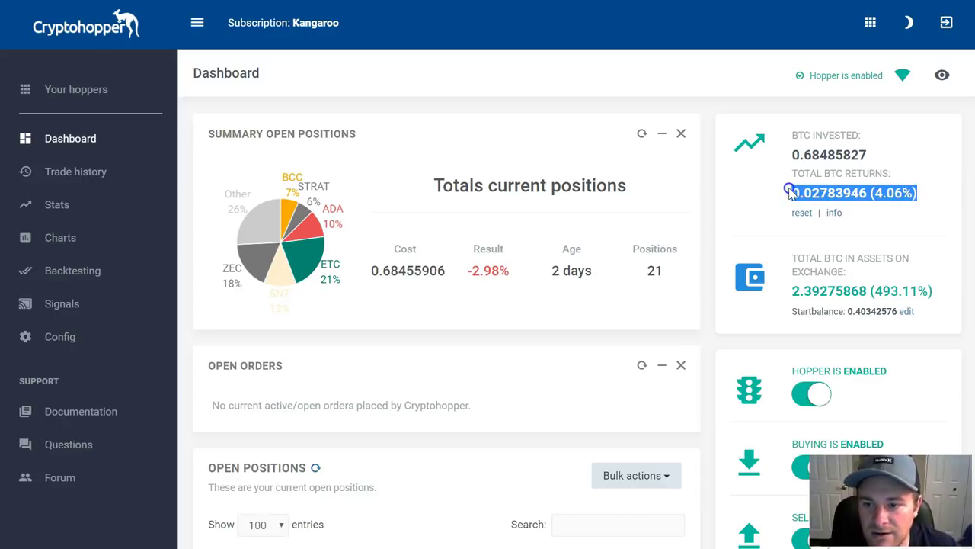
click(821, 173)
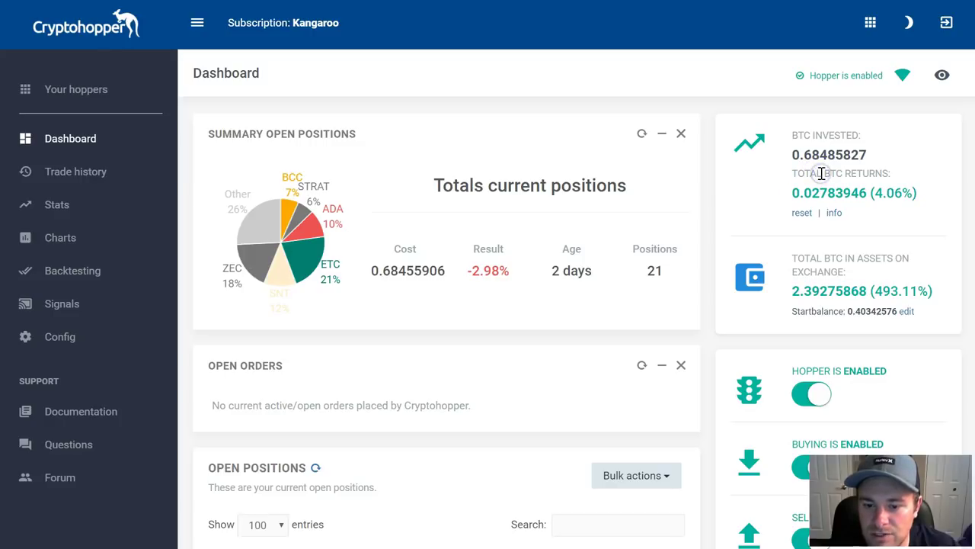
scroll(821, 174, down, 5)
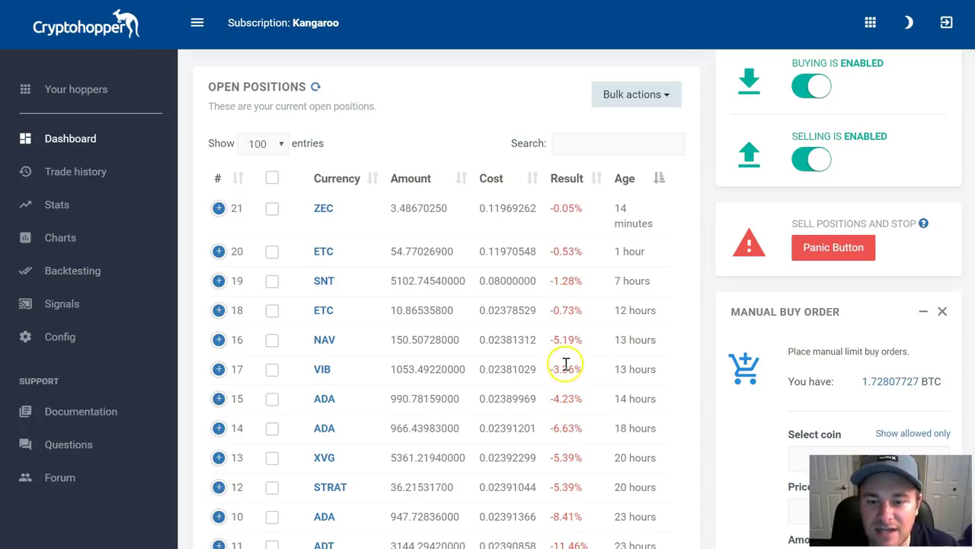
scroll(566, 366, down, 2)
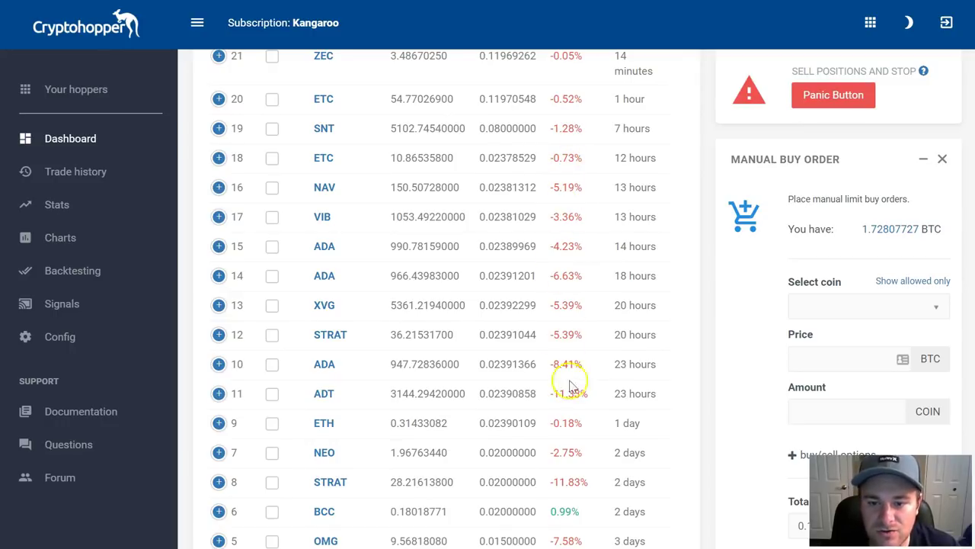
scroll(569, 330, down, 1)
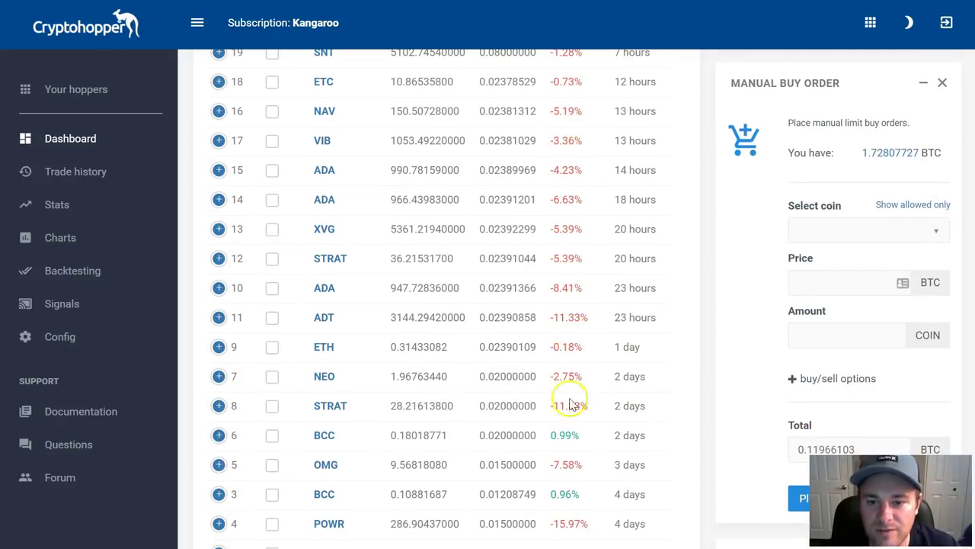
scroll(617, 320, down, 2)
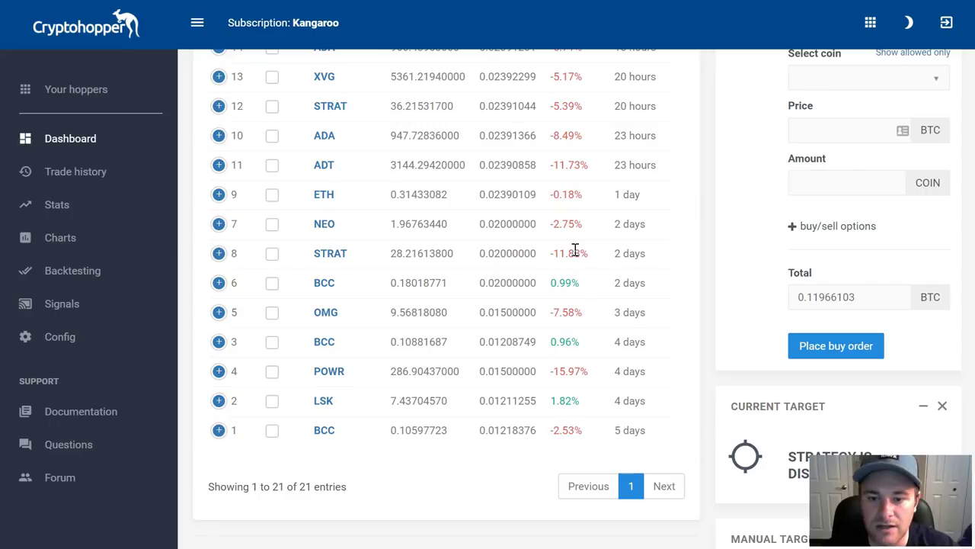
scroll(566, 297, up, 2)
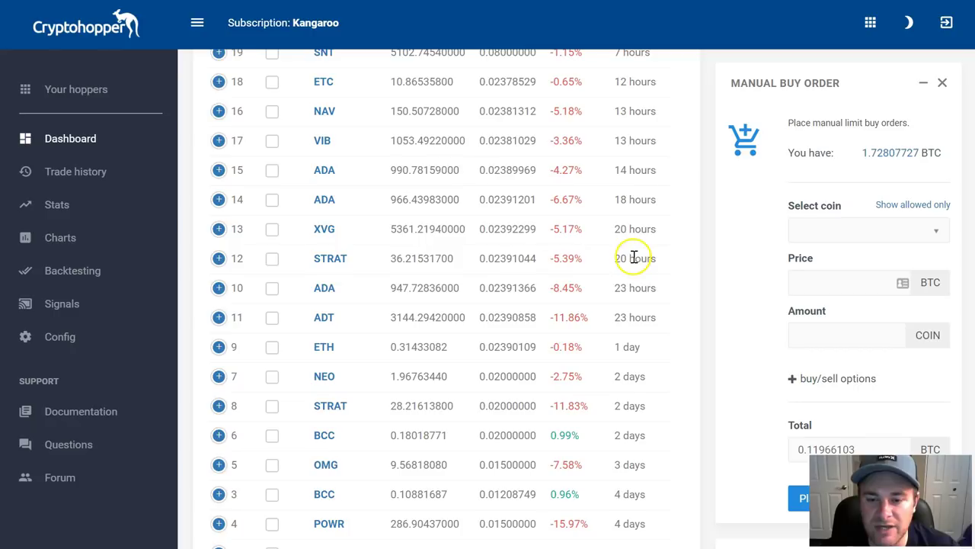
scroll(633, 257, up, 1)
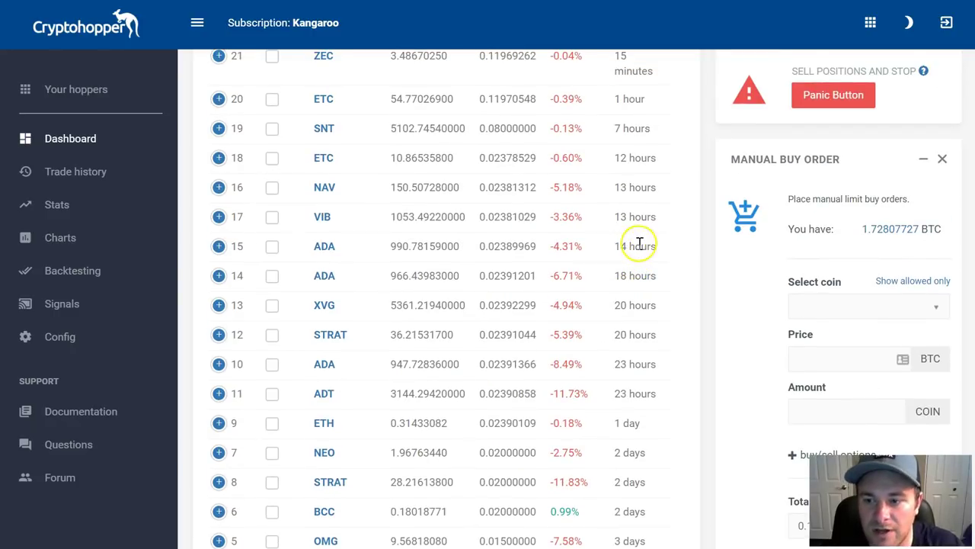
scroll(638, 246, up, 7)
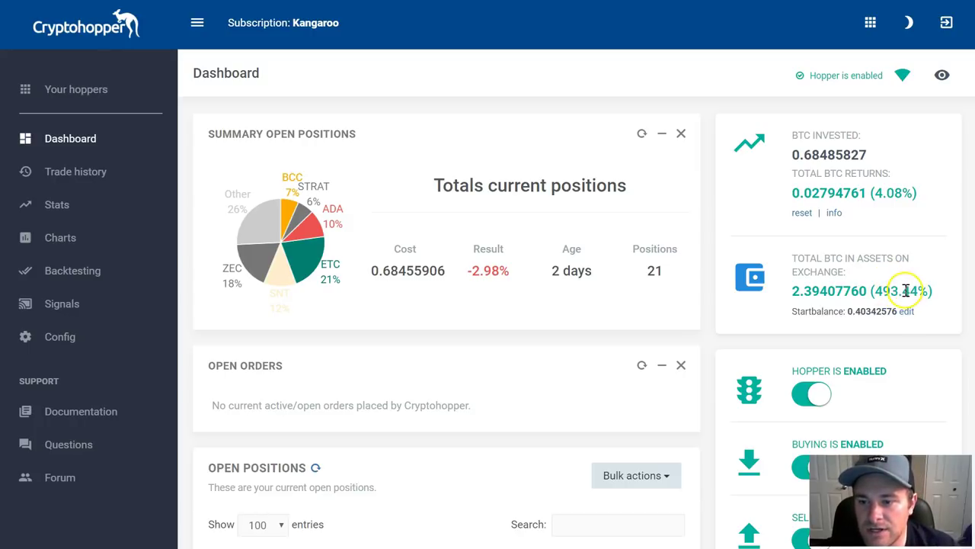
drag(847, 310, 877, 311)
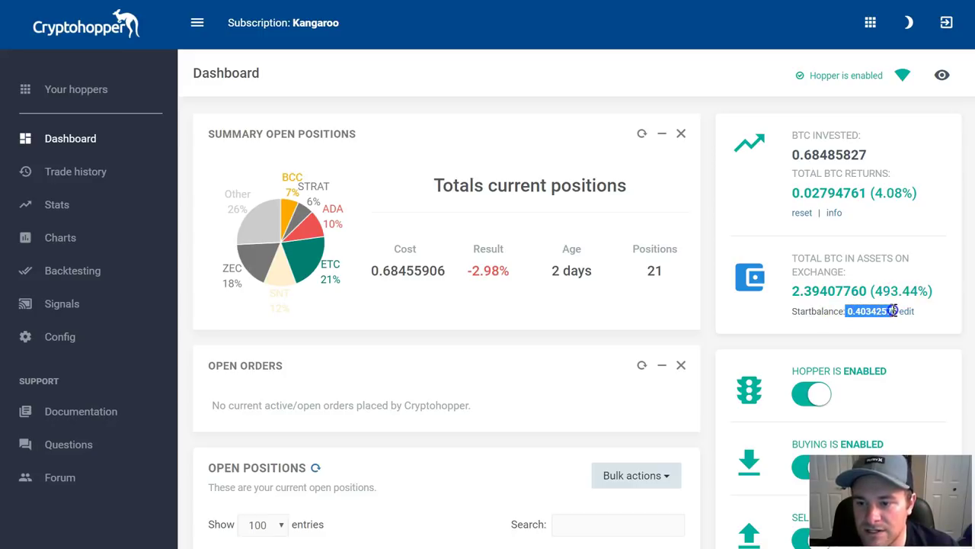
drag(793, 291, 844, 291)
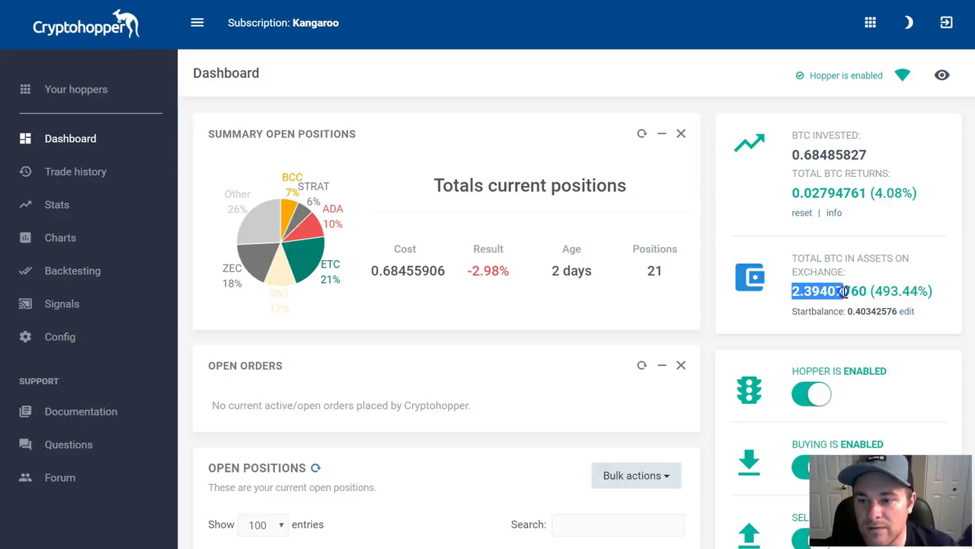
double_click(824, 288)
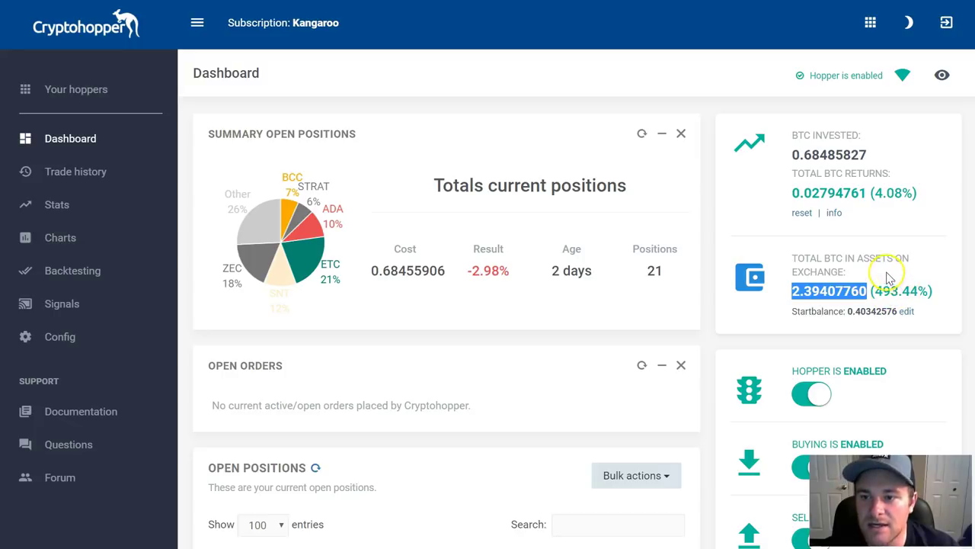
drag(793, 154, 834, 151)
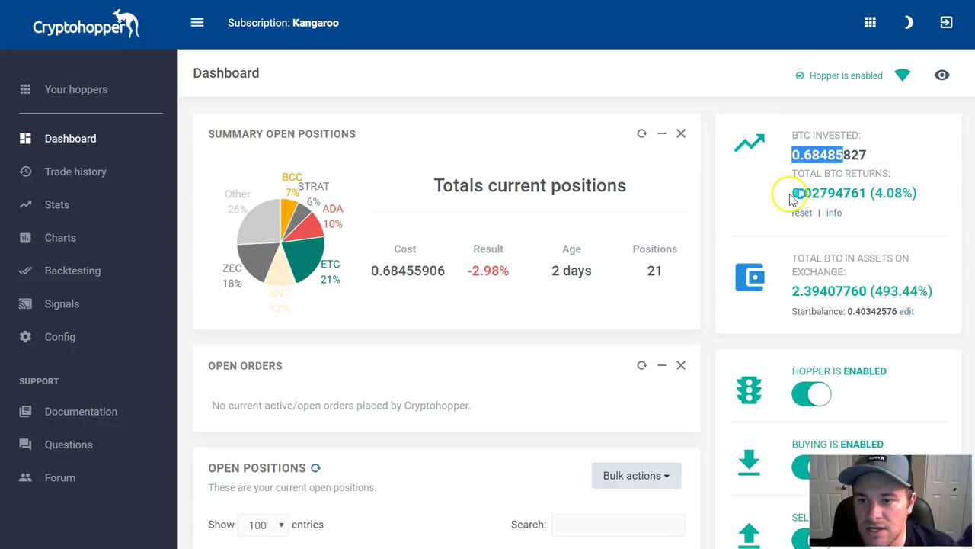
drag(792, 193, 860, 192)
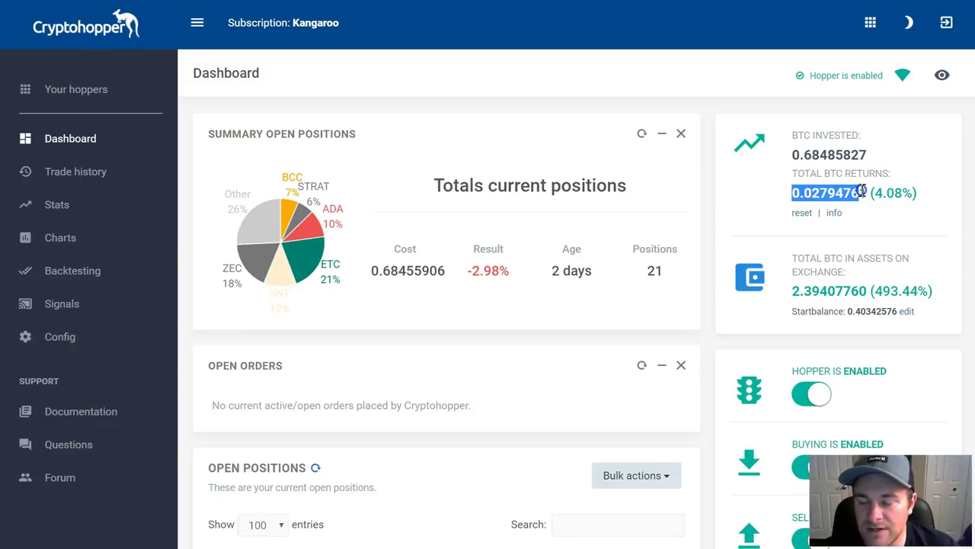
scroll(488, 442, down, 6)
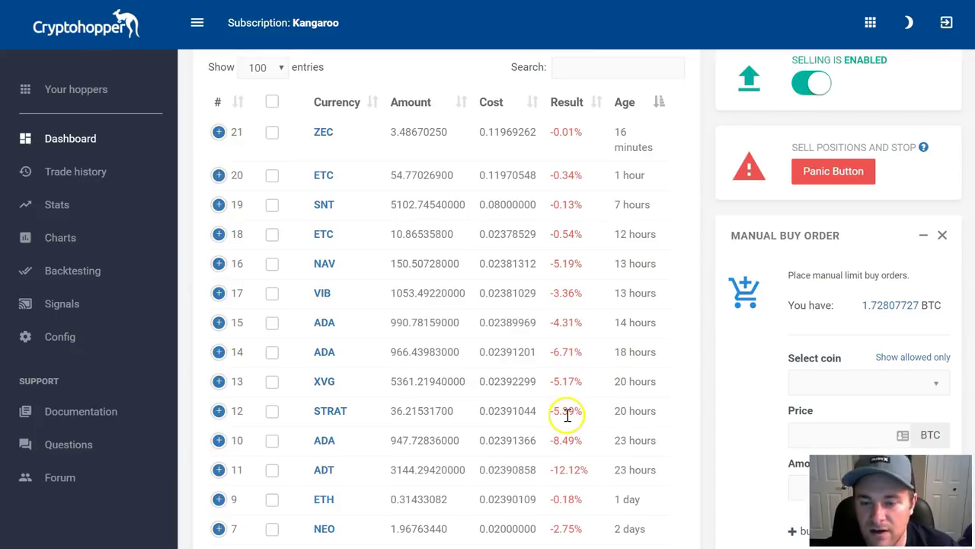
scroll(572, 412, up, 6)
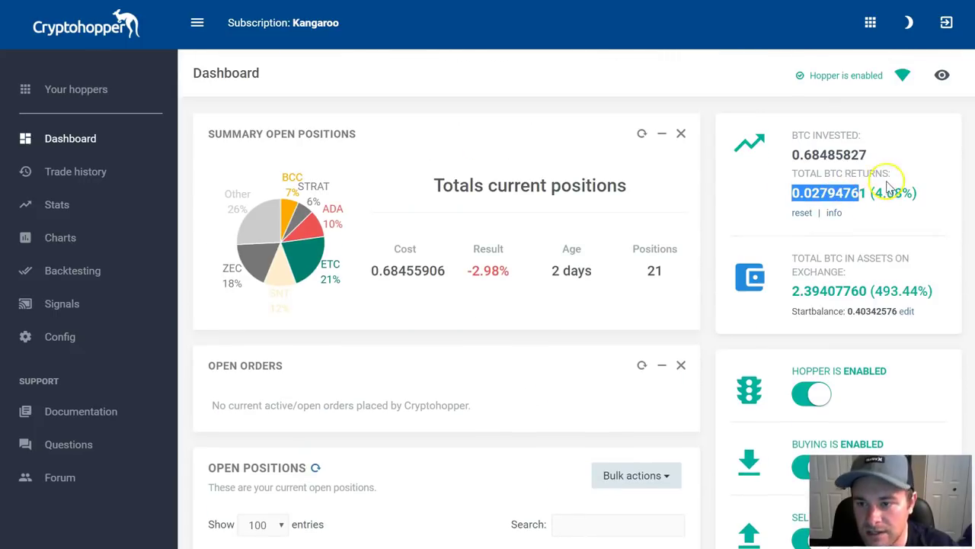
scroll(728, 244, down, 2)
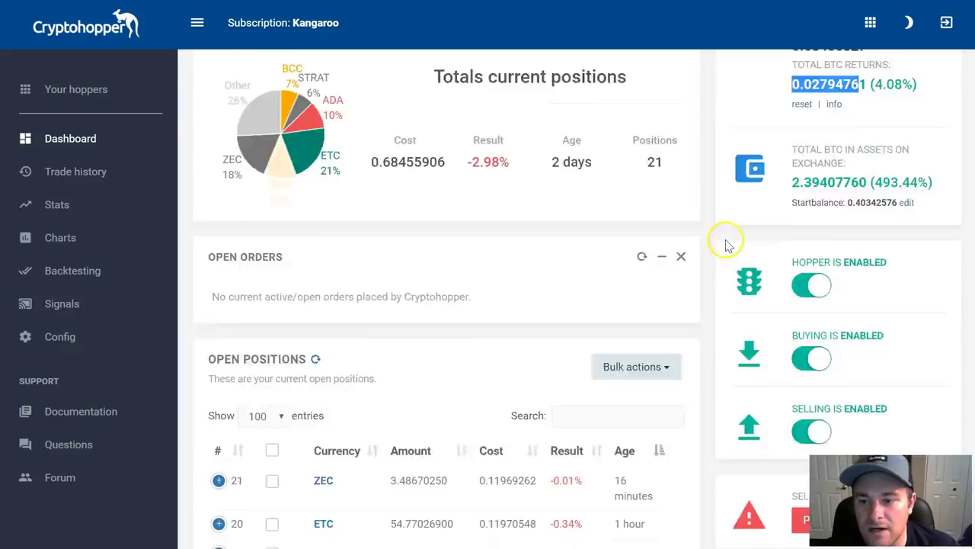
scroll(728, 244, down, 2)
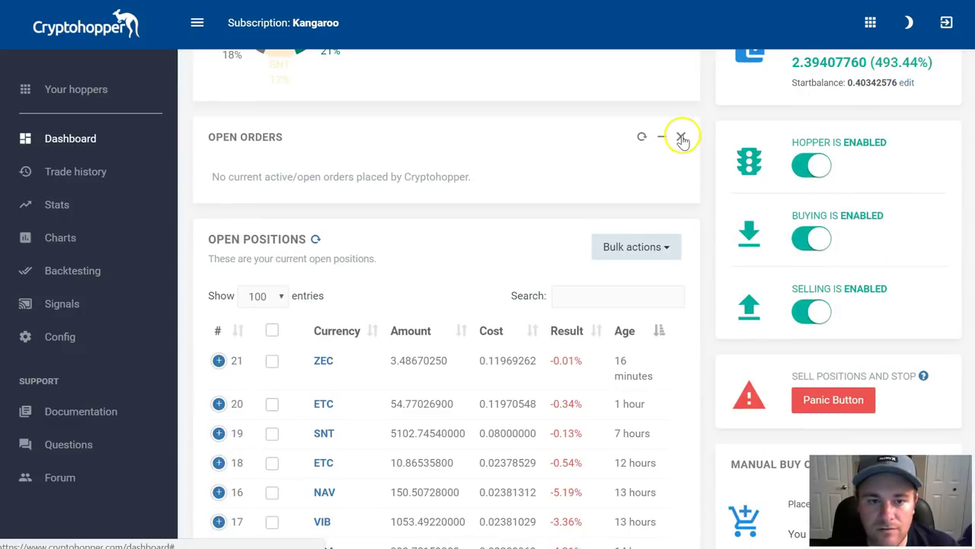
scroll(702, 221, down, 4)
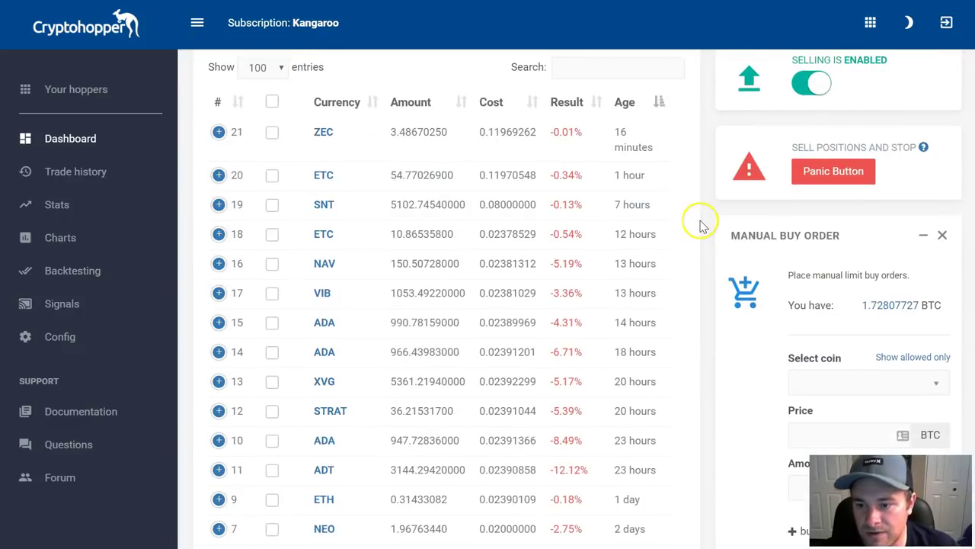
scroll(707, 213, down, 10)
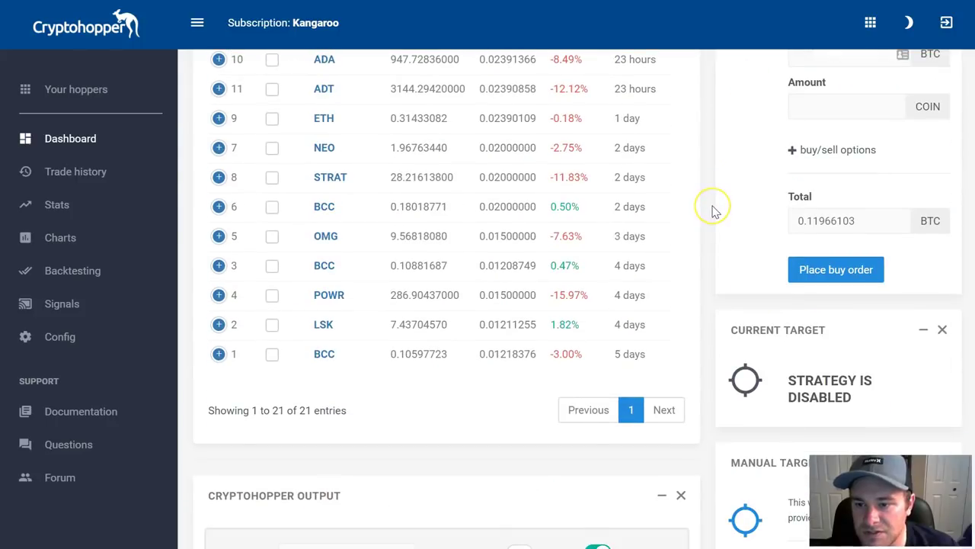
Step: Scroll through the dashboard's Output log and Current Assets panels
scroll(716, 212, down, 4)
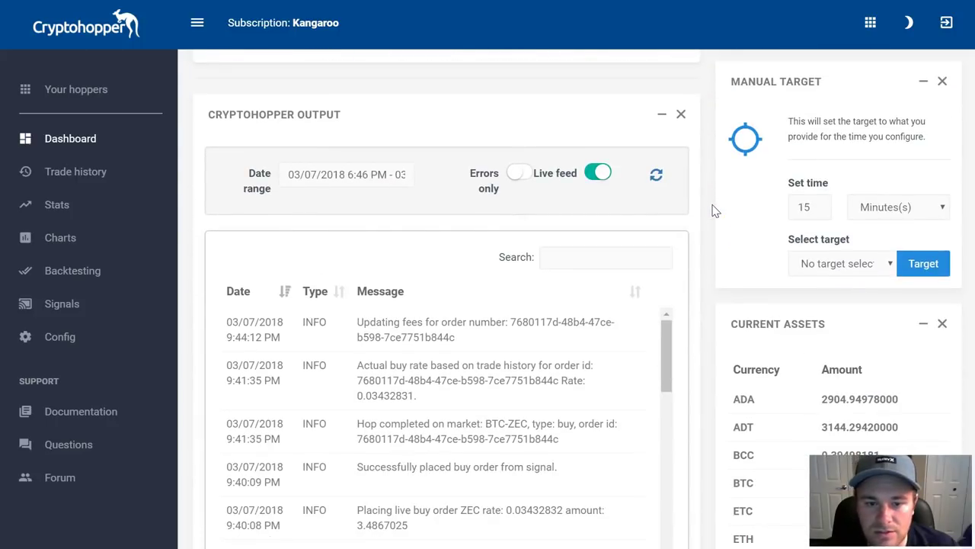
scroll(712, 204, down, 1)
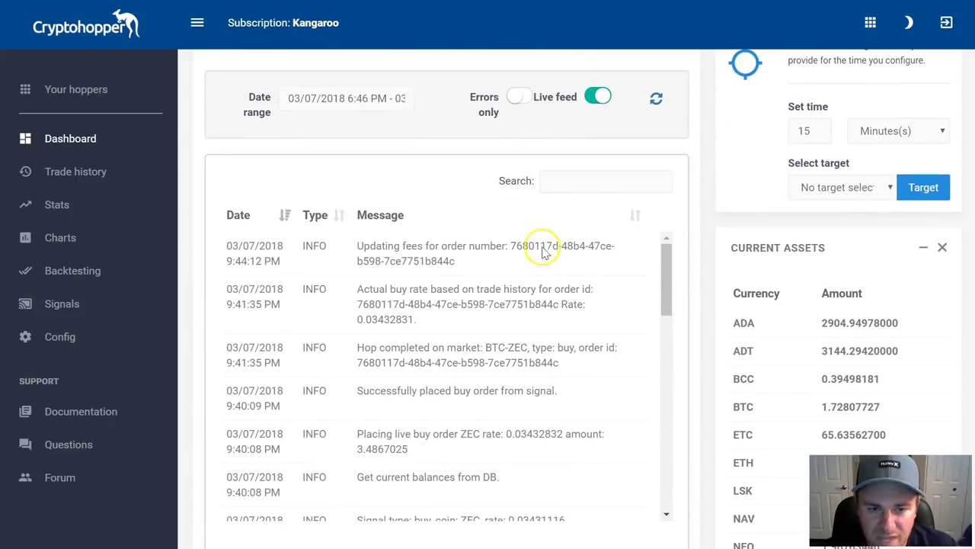
scroll(583, 297, up, 1)
scroll(457, 343, down, 1)
scroll(473, 320, up, 1)
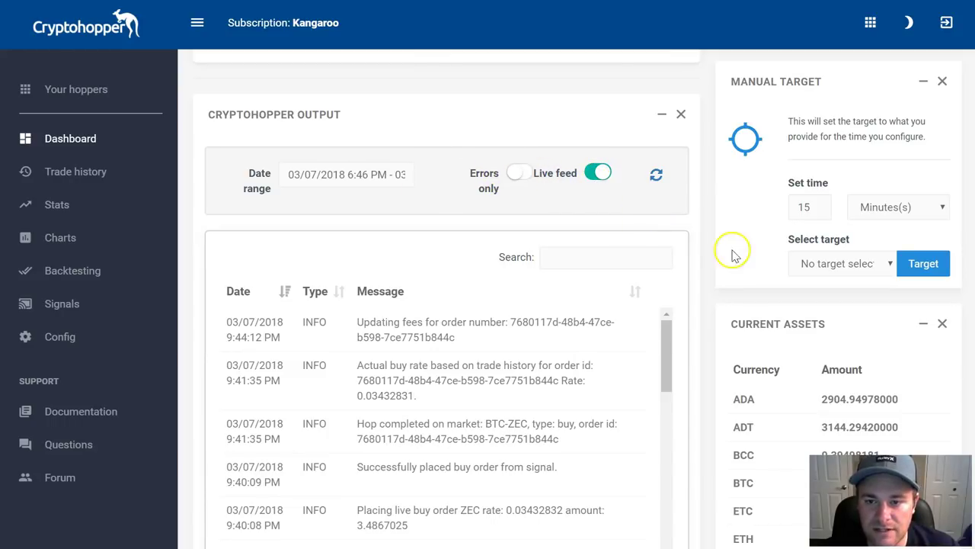
scroll(701, 261, down, 2)
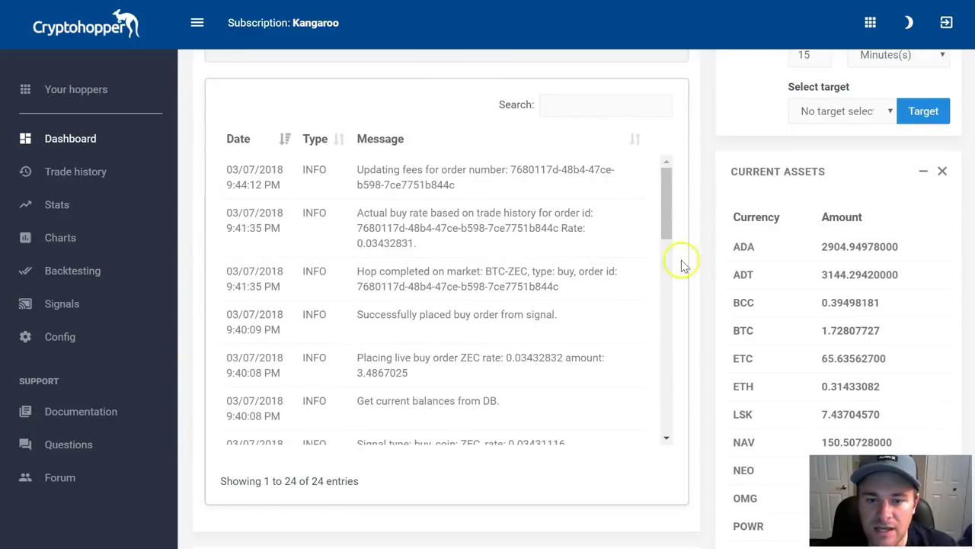
click(668, 217)
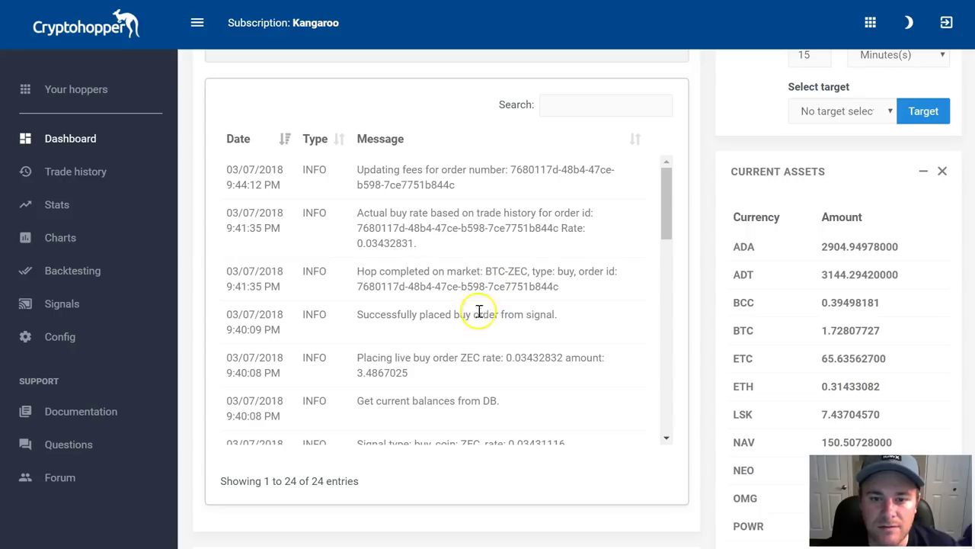
Step: Review the Last Signal Output, then go to the Trade history page
scroll(695, 225, up, 1)
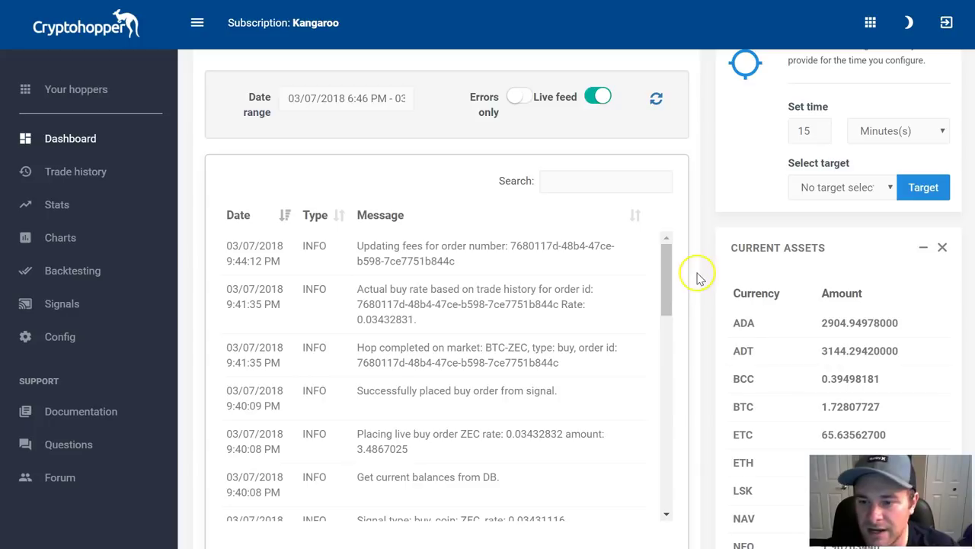
scroll(715, 268, down, 2)
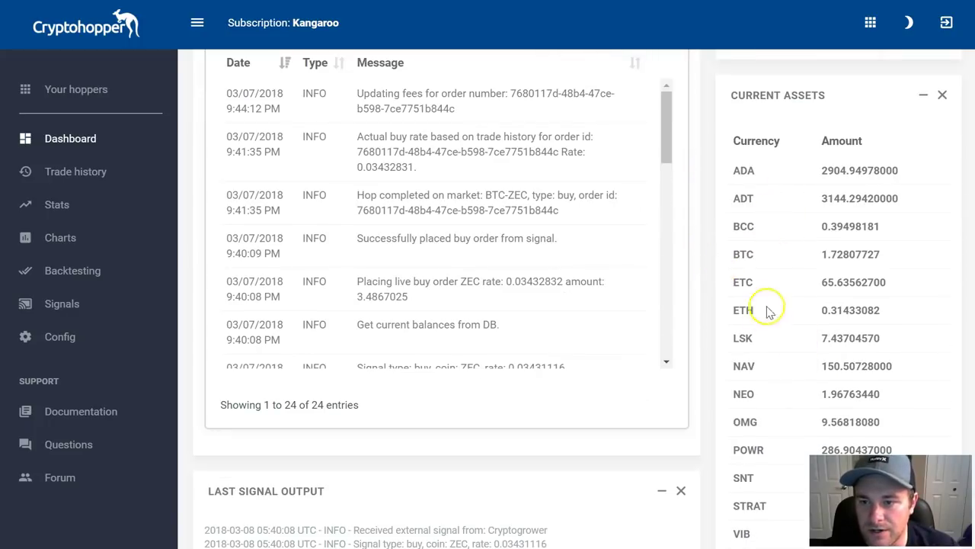
scroll(694, 254, down, 3)
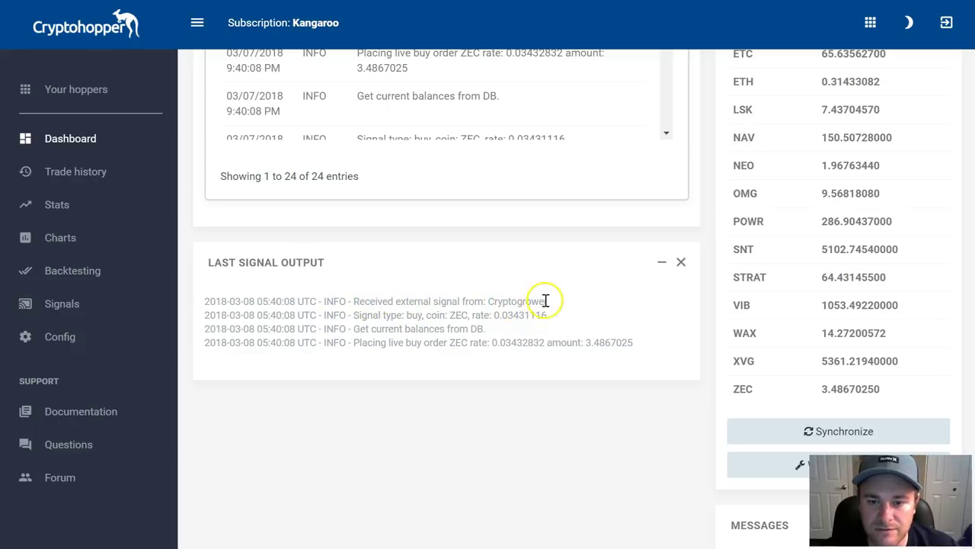
scroll(696, 292, down, 3)
scroll(700, 293, up, 2)
scroll(694, 297, up, 15)
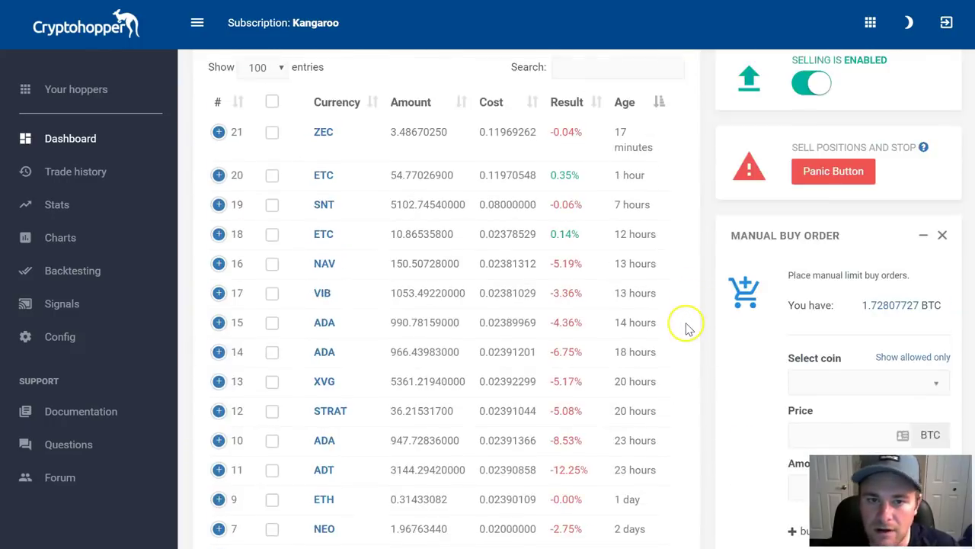
scroll(684, 323, up, 1)
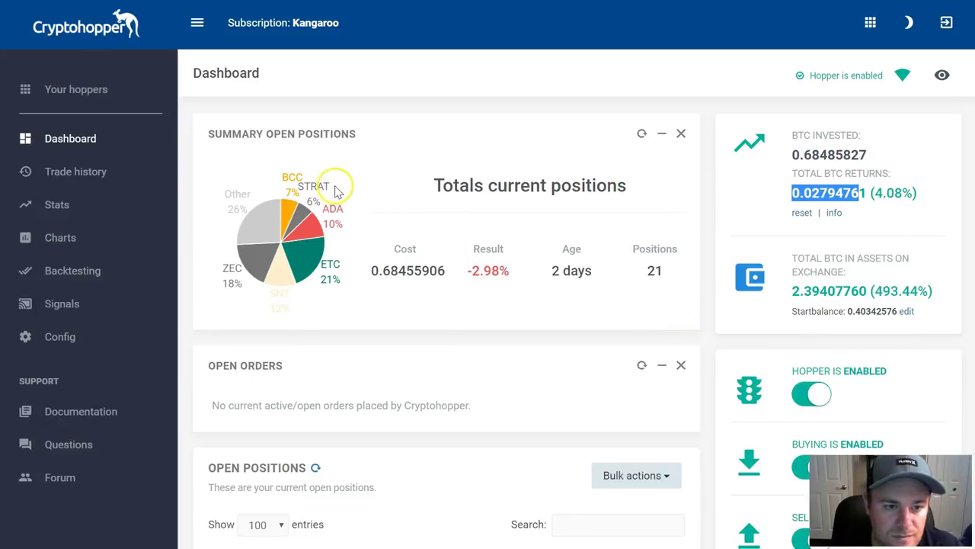
click(87, 174)
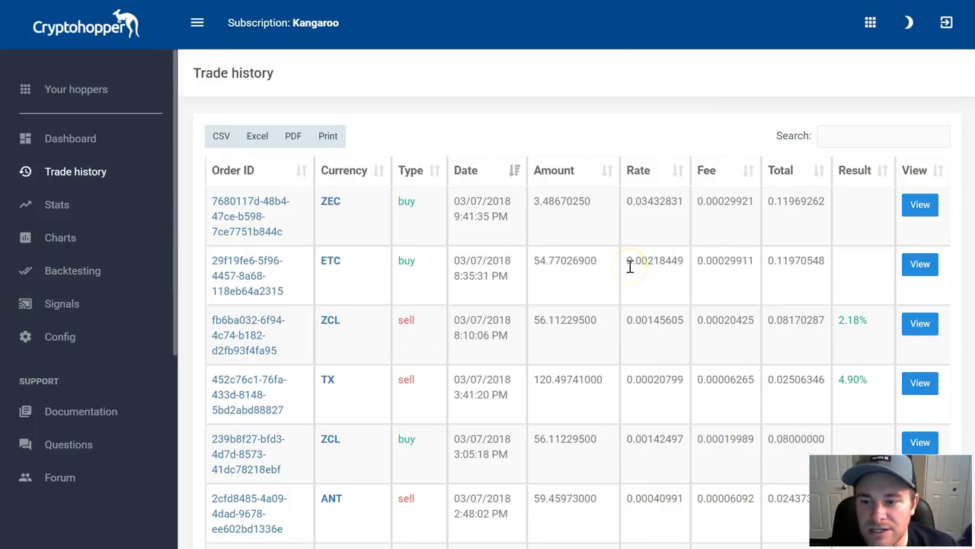
Step: Sort the trade history by Result, highest first
scroll(630, 269, down, 3)
scroll(630, 268, up, 3)
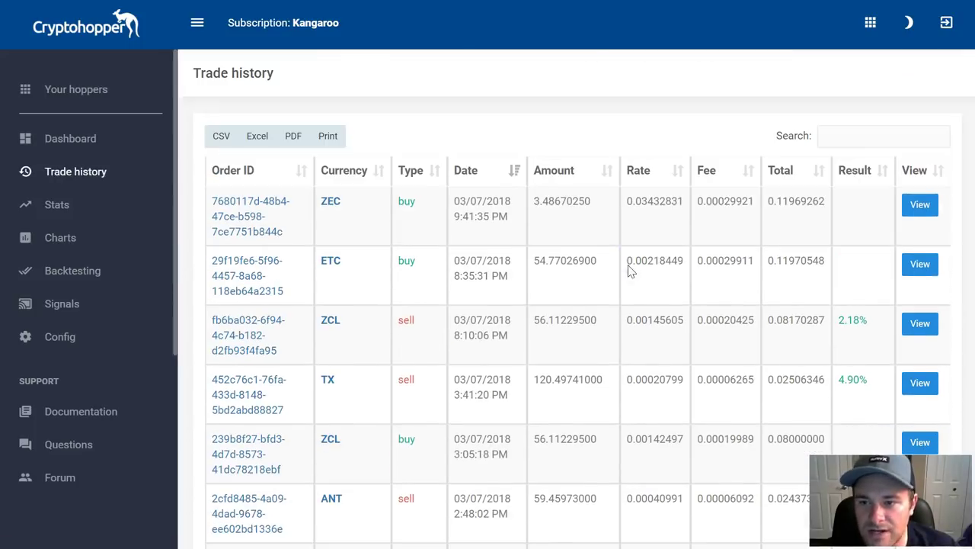
click(889, 174)
click(889, 174)
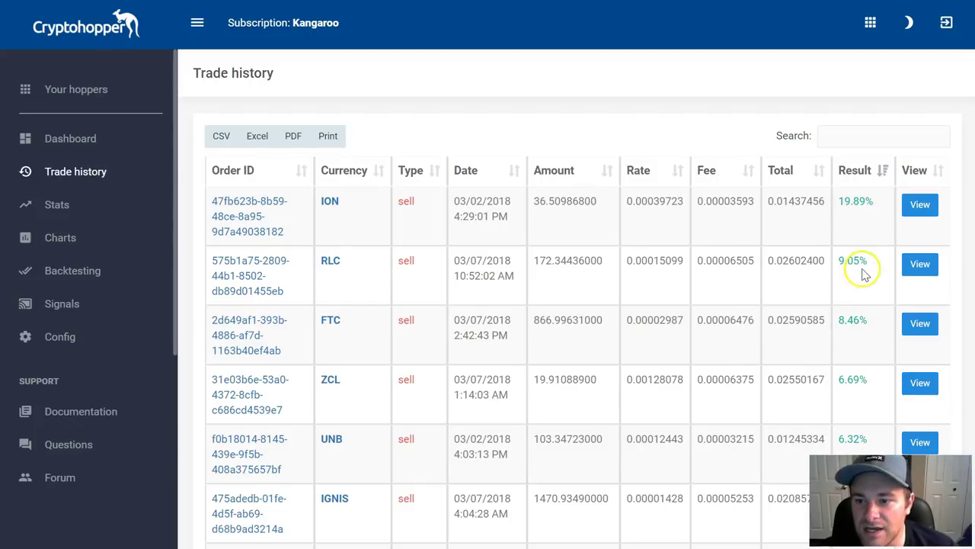
Step: Scroll through the result-sorted trades, led by the ION sell at 19.89%
scroll(866, 265, down, 1)
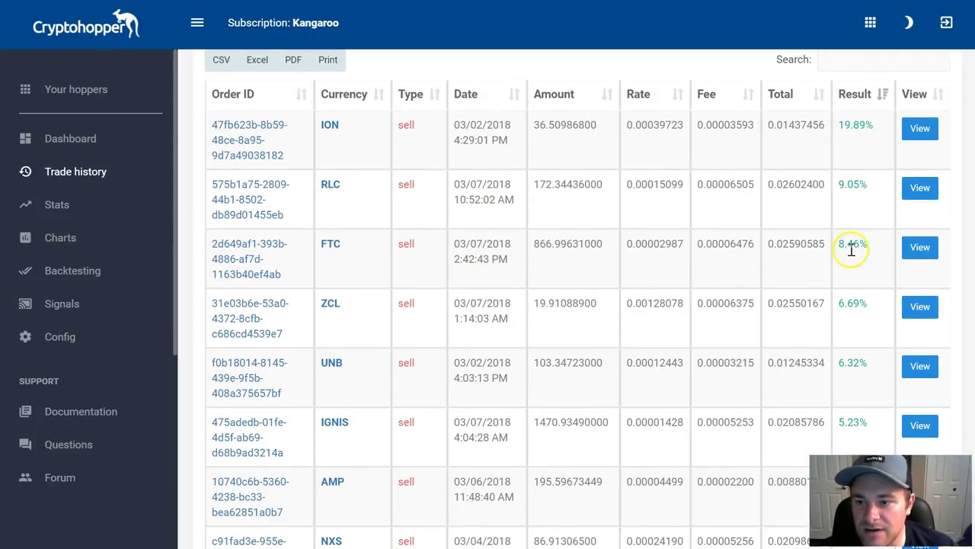
scroll(851, 251, down, 1)
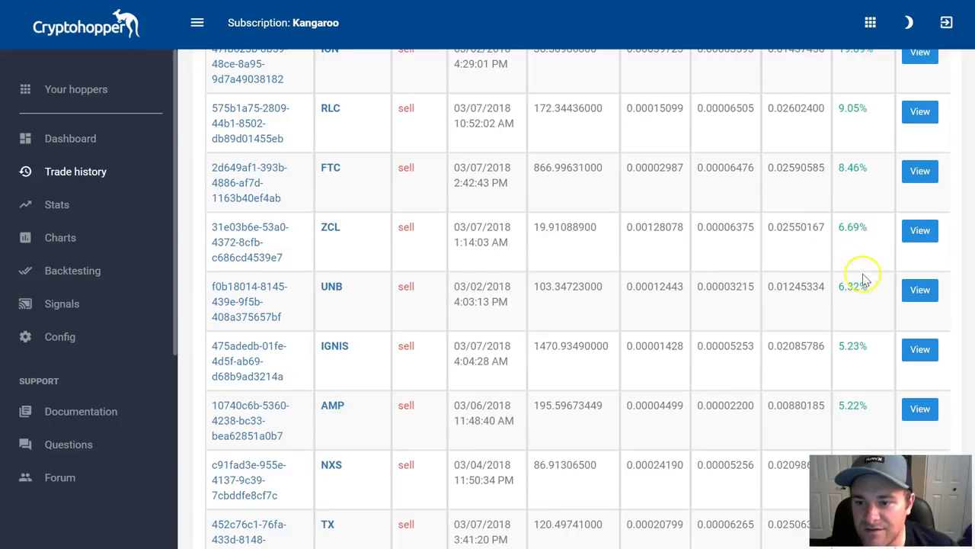
scroll(864, 347, down, 2)
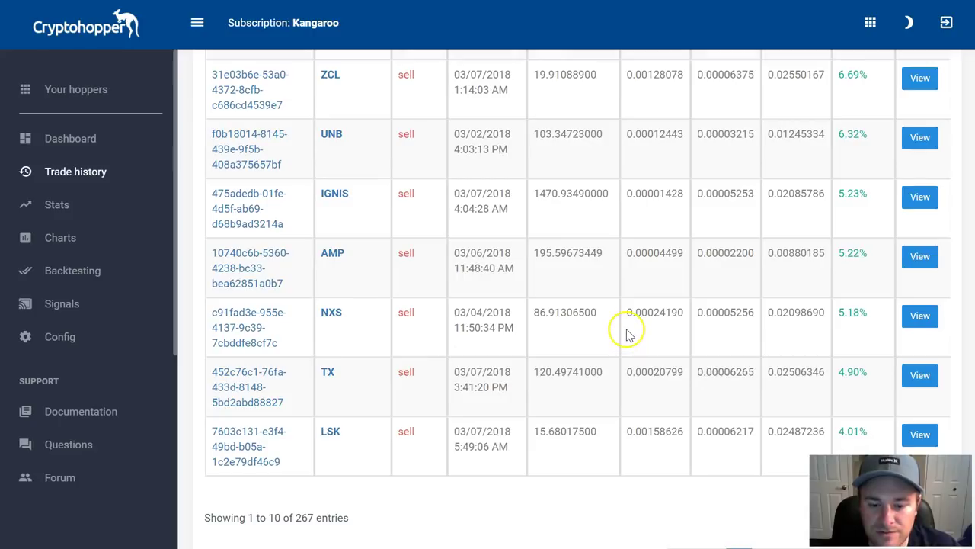
scroll(696, 322, up, 4)
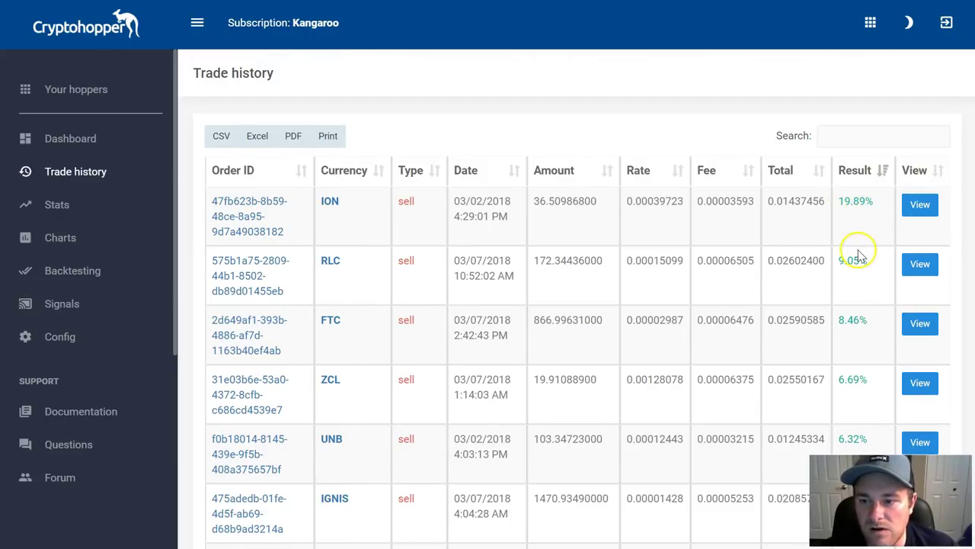
scroll(856, 251, down, 1)
scroll(861, 250, up, 1)
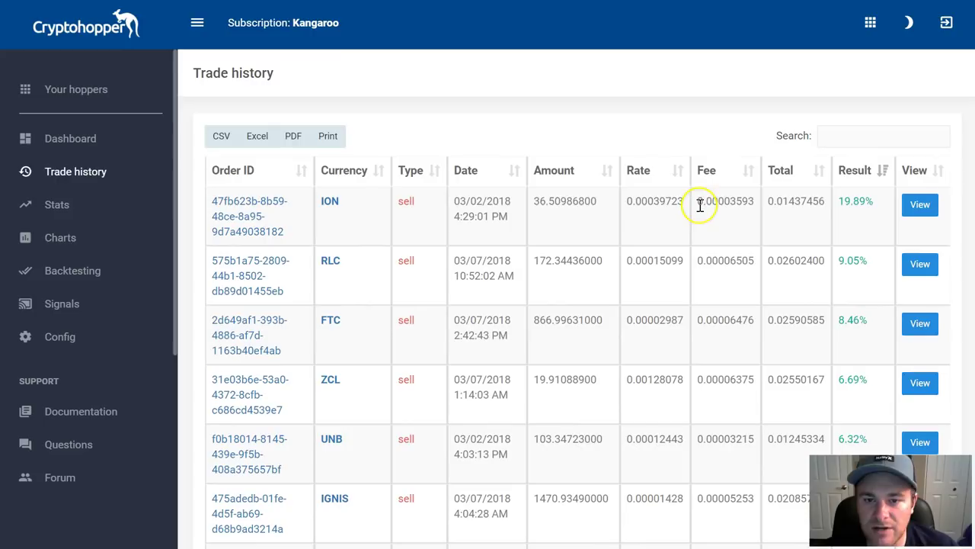
scroll(827, 221, down, 4)
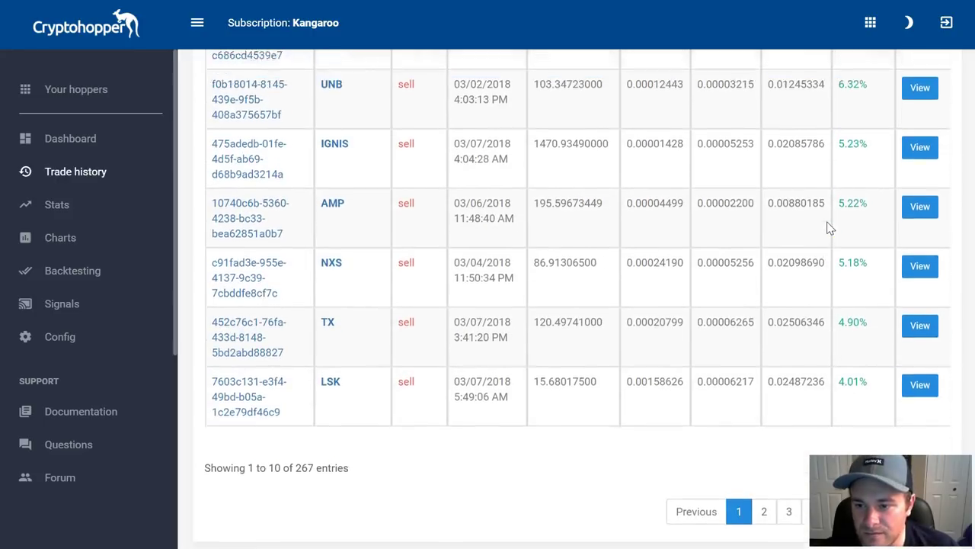
scroll(828, 224, up, 4)
Step: Inspect the trade history table and scroll down to its pagination
click(792, 236)
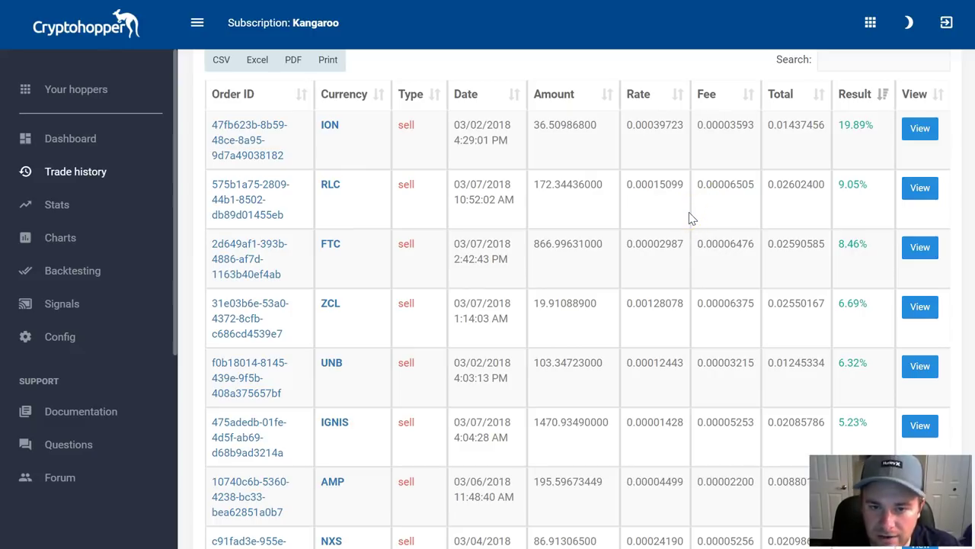
click(690, 210)
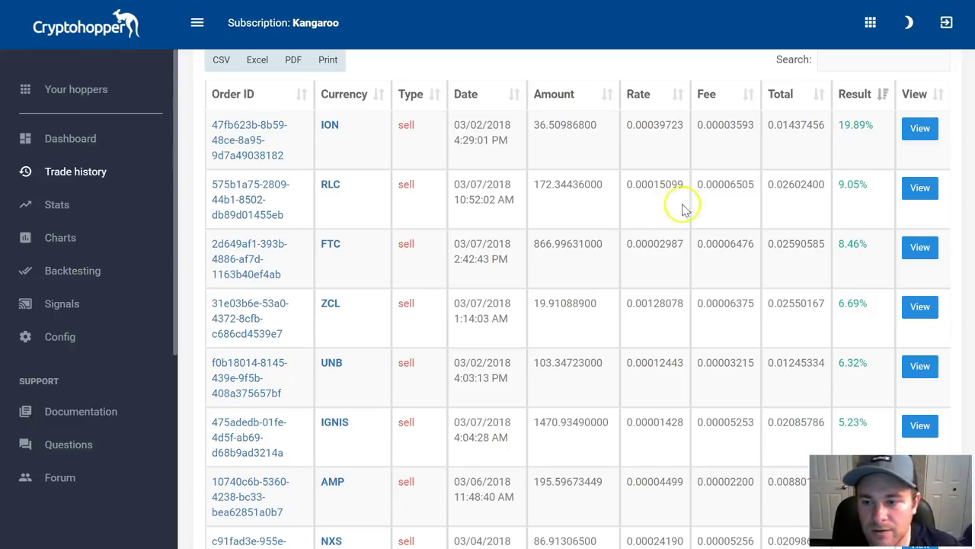
scroll(750, 214, down, 1)
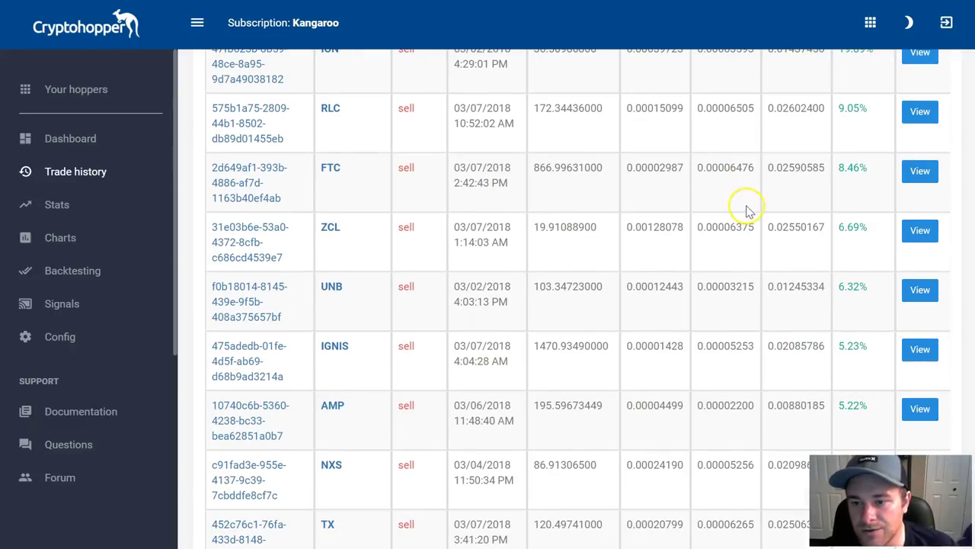
scroll(732, 195, down, 3)
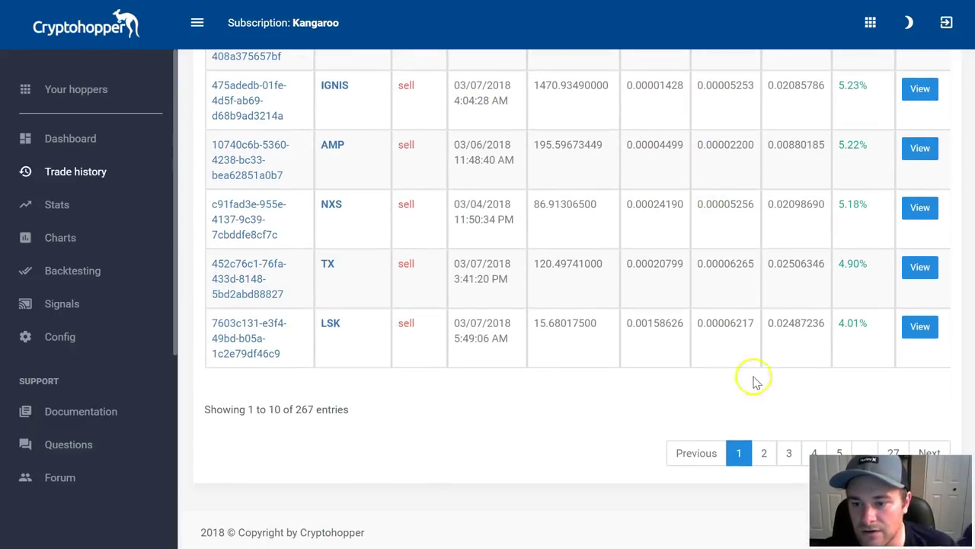
Step: Page through entries 11–40, then sort the trades by date
click(765, 455)
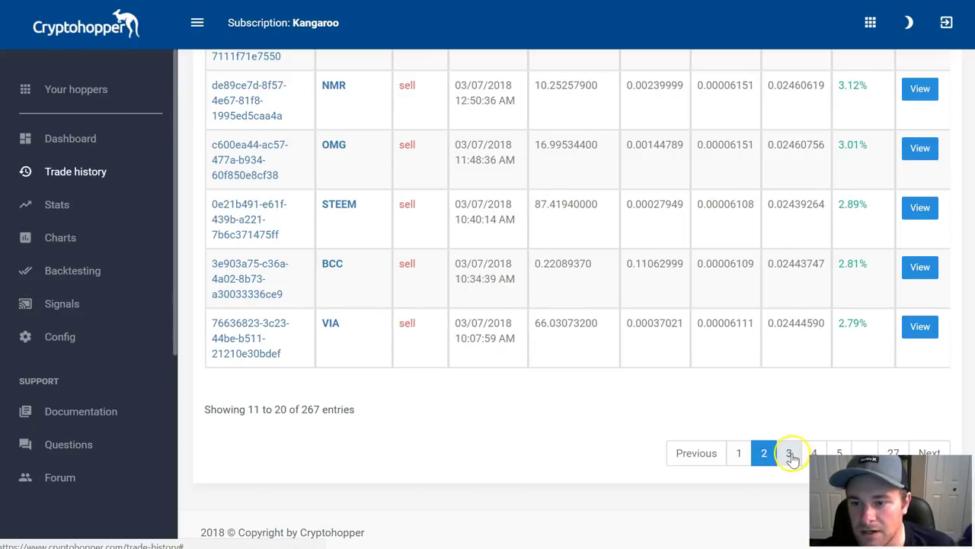
click(789, 454)
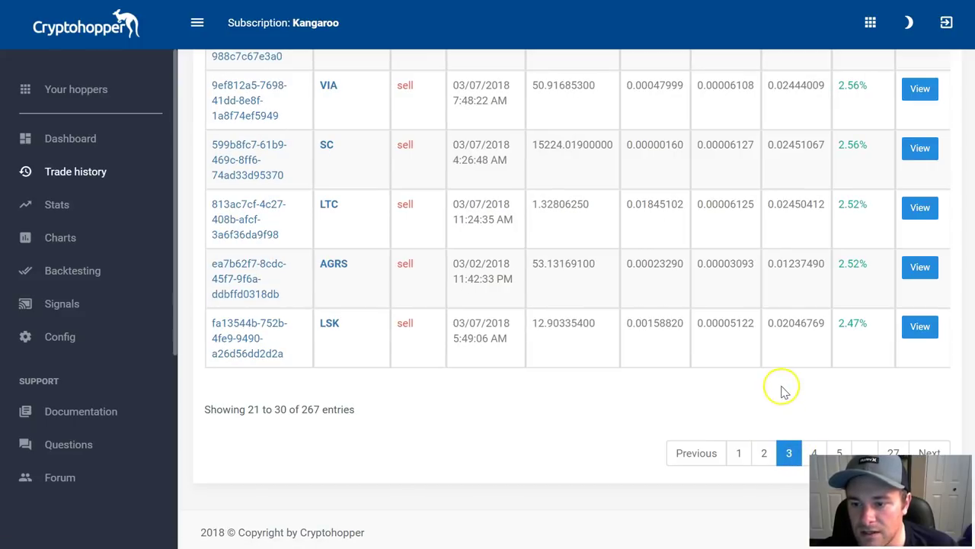
click(814, 453)
scroll(742, 392, up, 5)
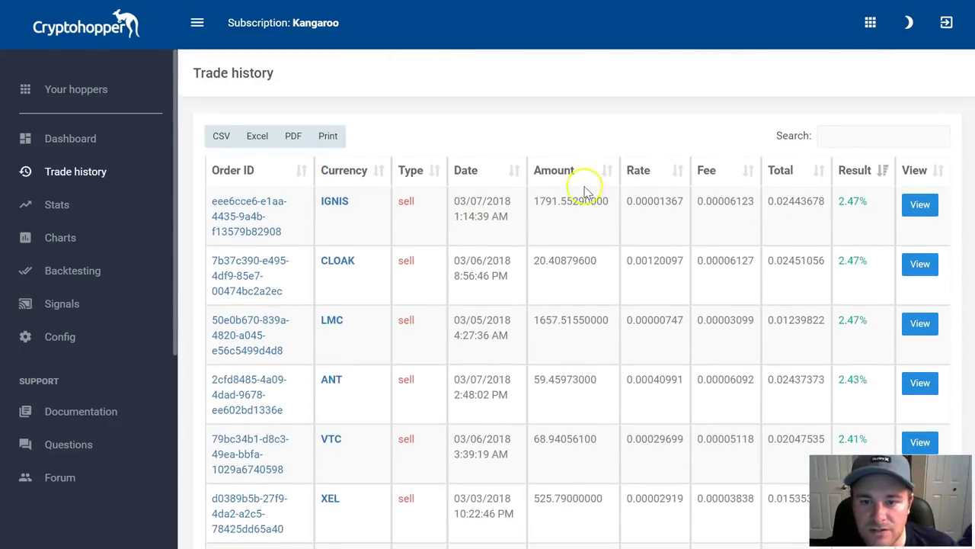
click(515, 171)
Step: Sort trades by date newest first, scroll them, then rank by Result descending
click(516, 172)
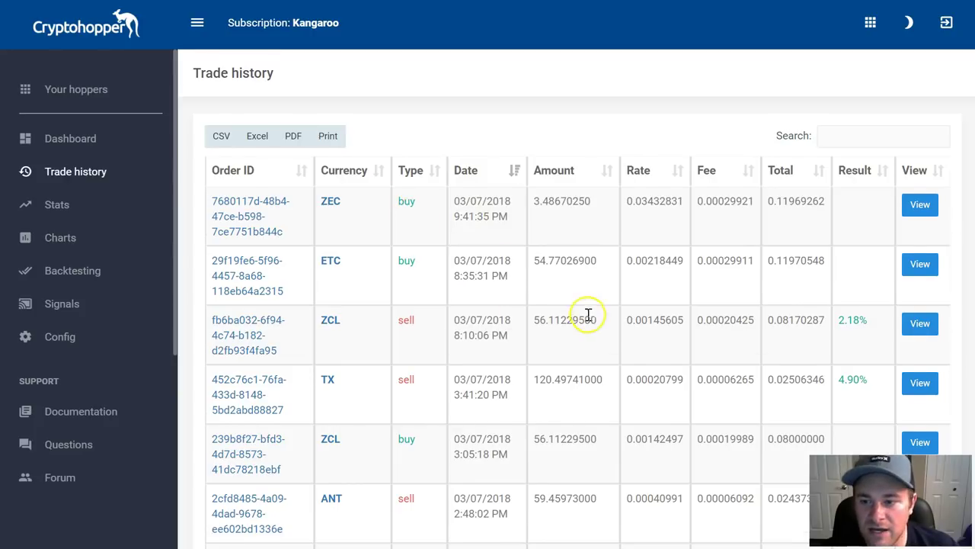
scroll(579, 312, down, 1)
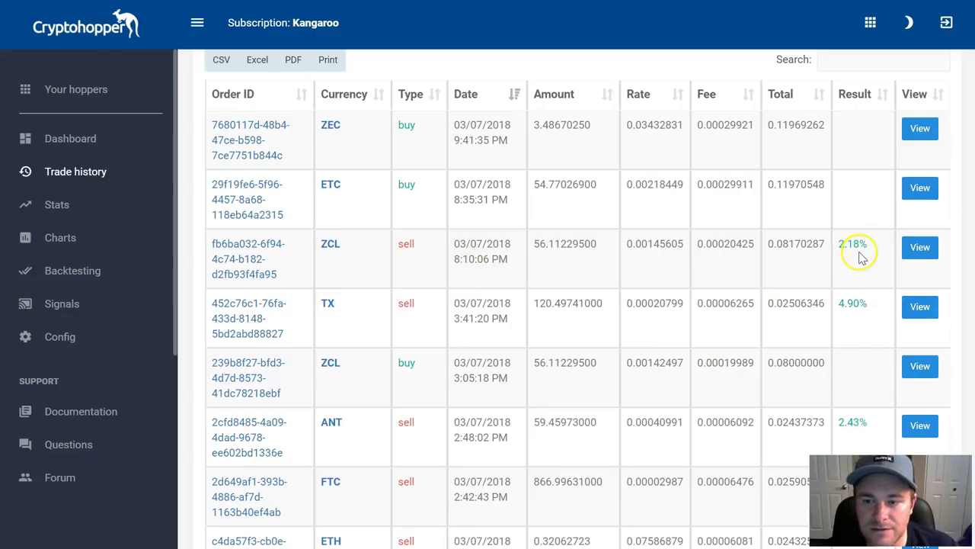
scroll(849, 289, down, 2)
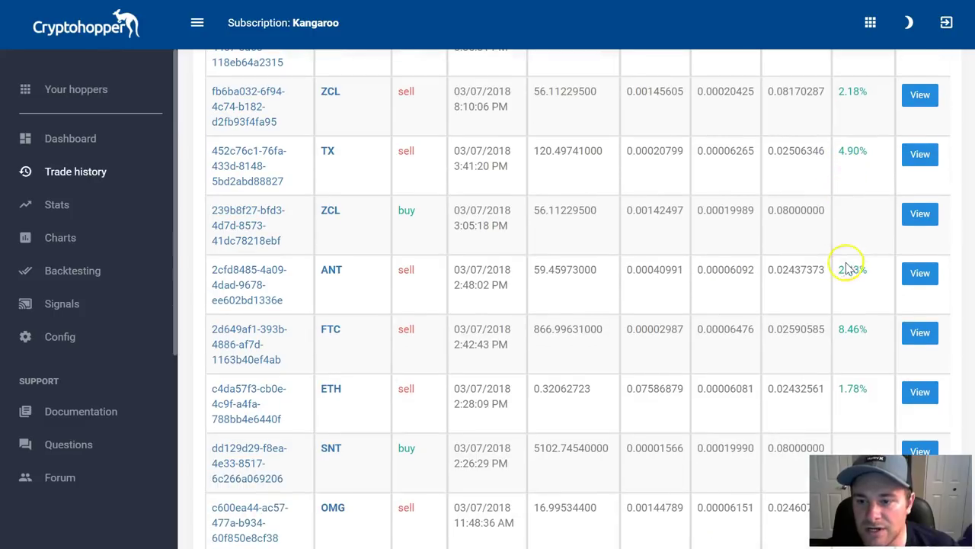
scroll(847, 269, down, 1)
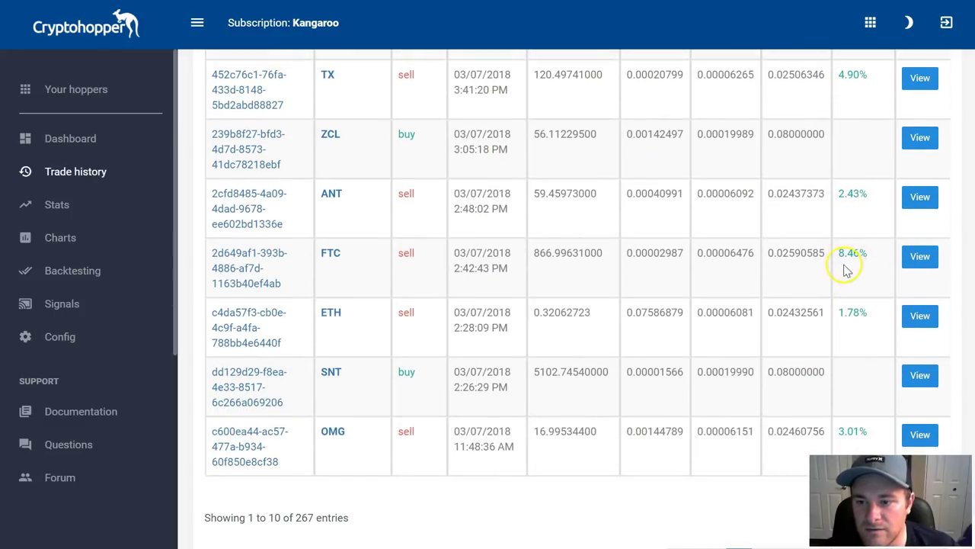
scroll(853, 276, down, 1)
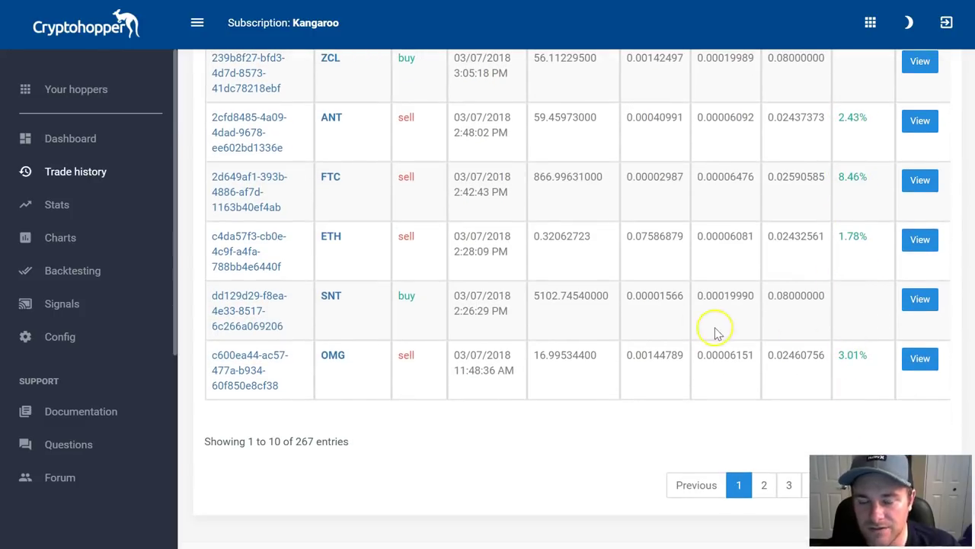
scroll(716, 332, up, 5)
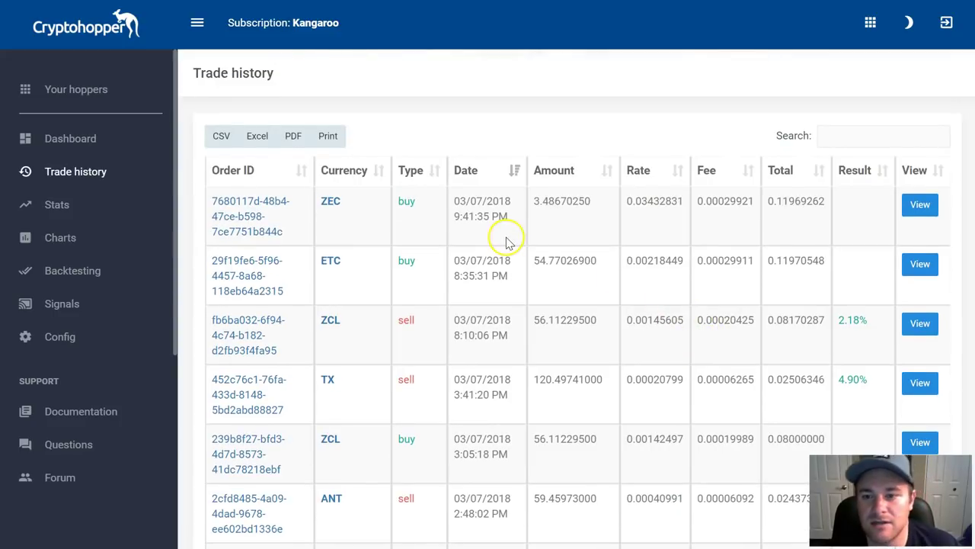
click(883, 172)
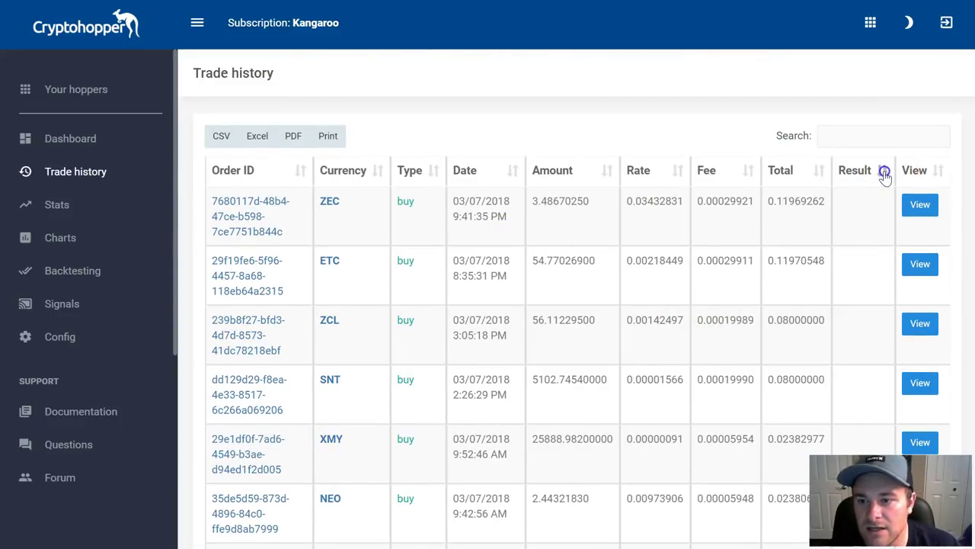
click(883, 172)
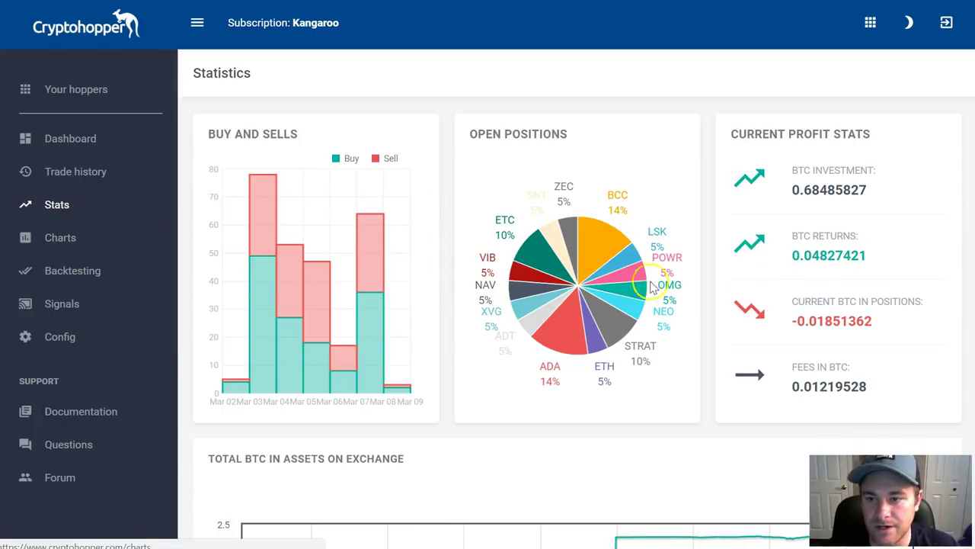
Step: Compare the Stats BTC Returns and Investment figures with the dashboard's BTC Invested amount
drag(793, 256, 861, 254)
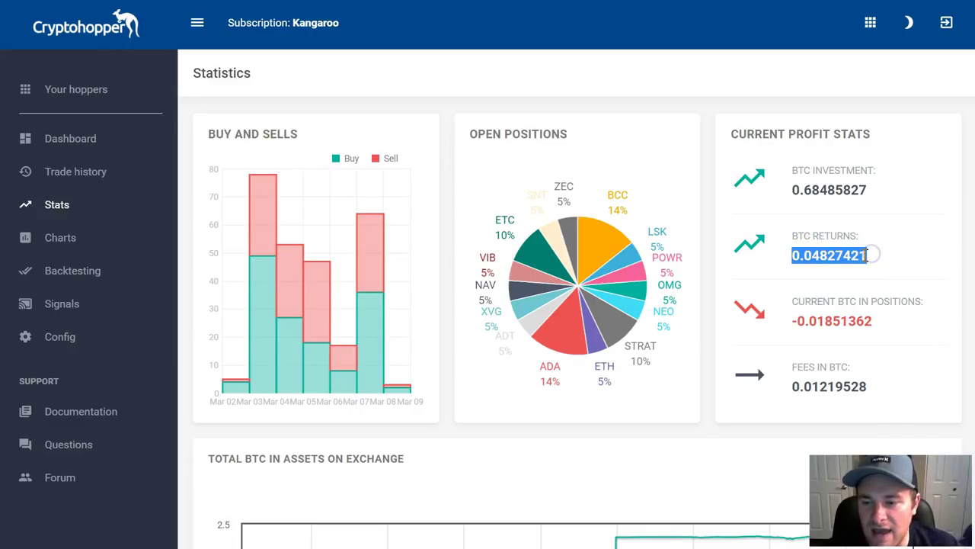
drag(789, 190, 825, 190)
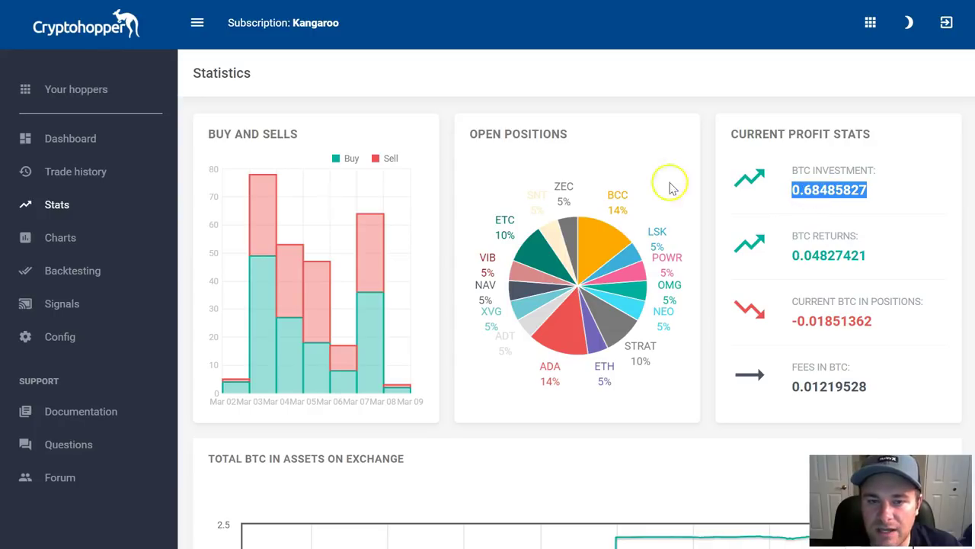
click(77, 141)
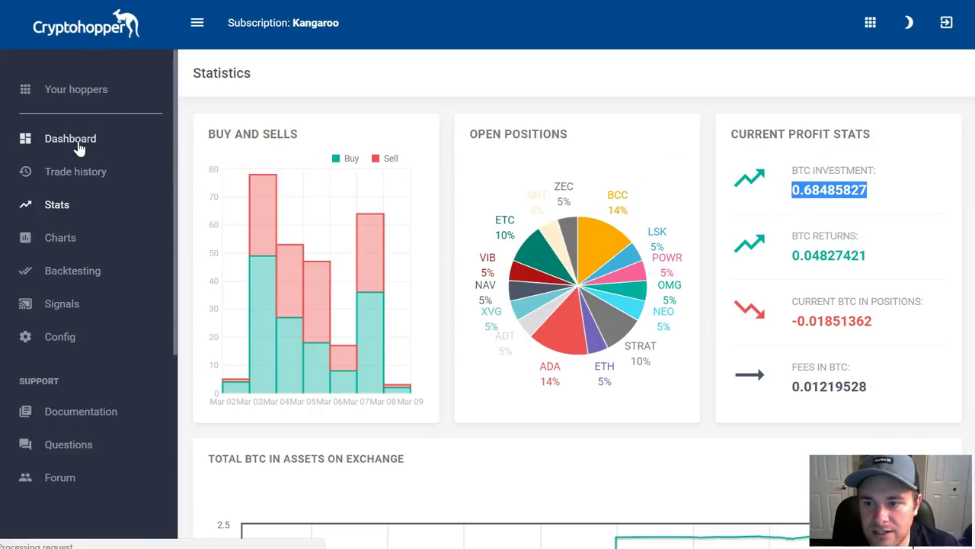
drag(790, 162, 870, 155)
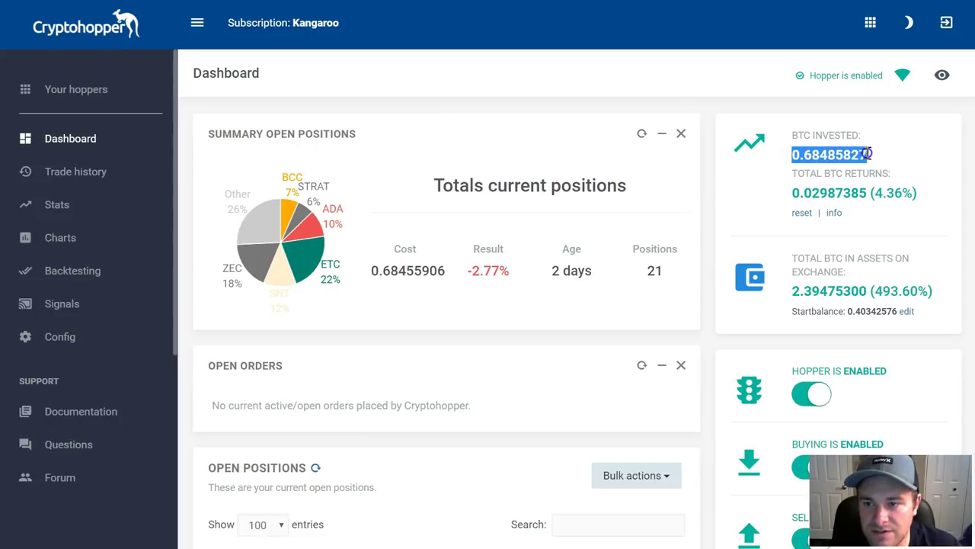
Step: Back on Stats, re-check the BTC Investment and Returns figures, then switch to CoinMarketCap
click(61, 205)
drag(792, 190, 848, 190)
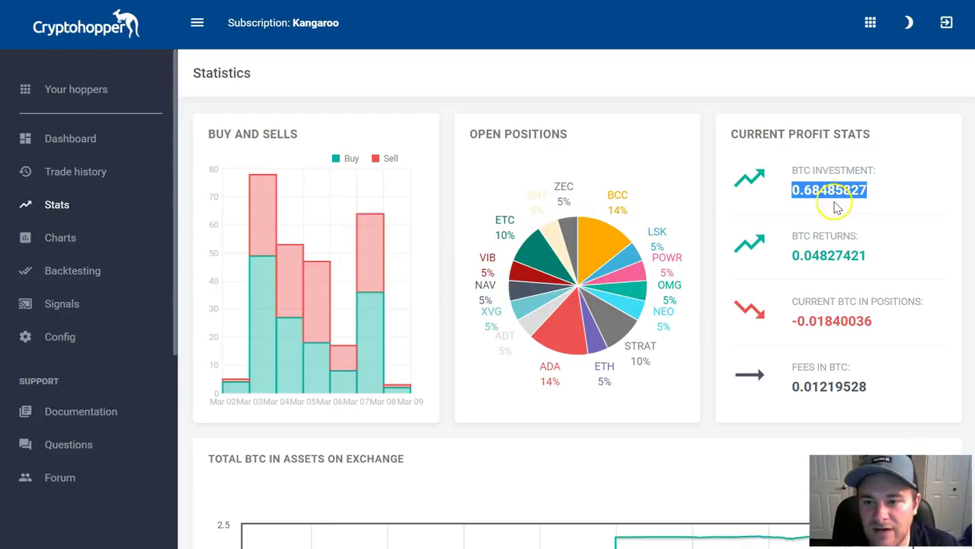
click(826, 196)
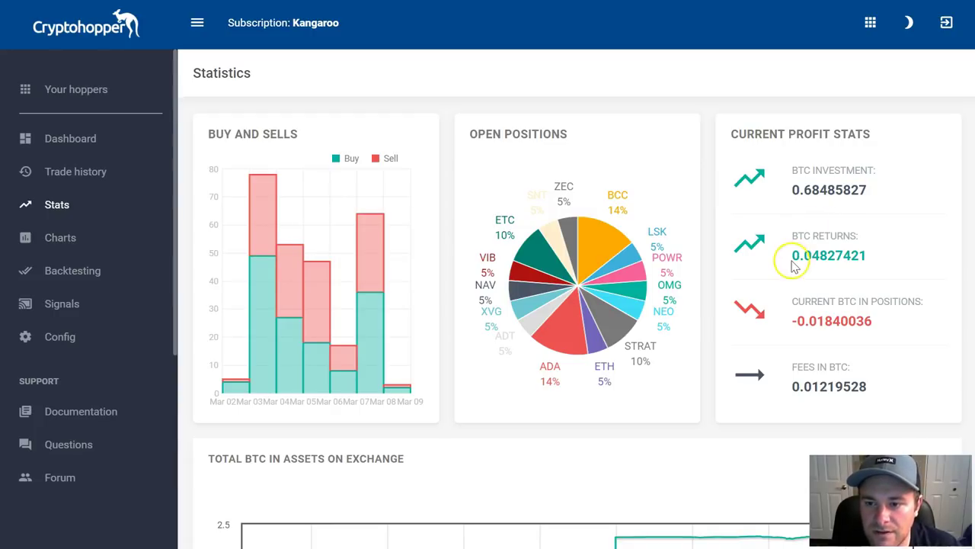
drag(794, 255, 876, 257)
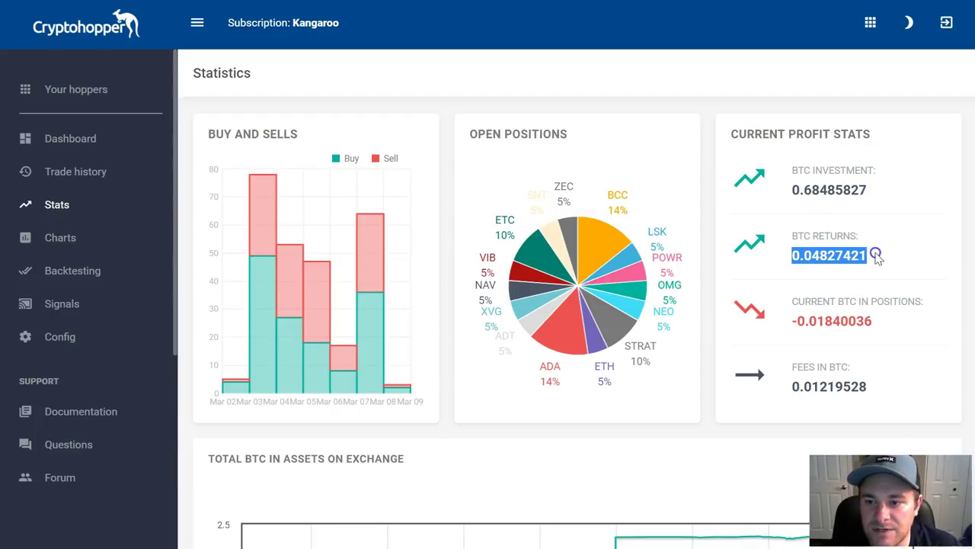
click(833, 255)
click(812, 256)
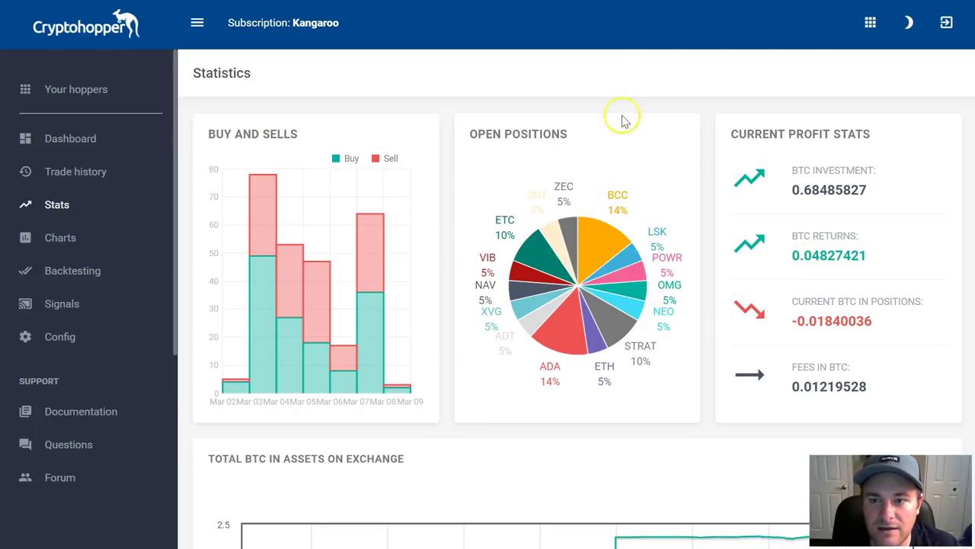
click(648, 1)
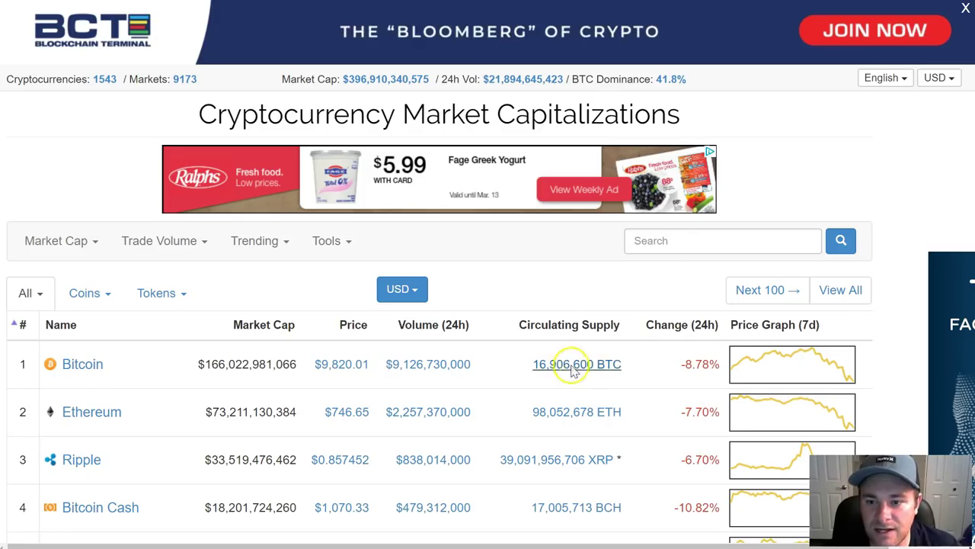
Step: View Bitcoin's CoinMarketCap detail page, then go back to the top-coins list
scroll(564, 366, down, 2)
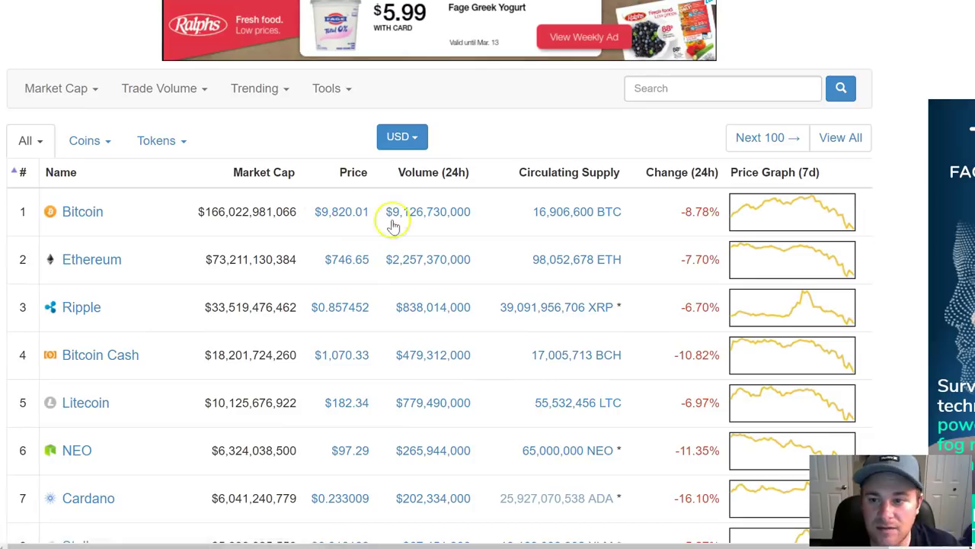
click(837, 216)
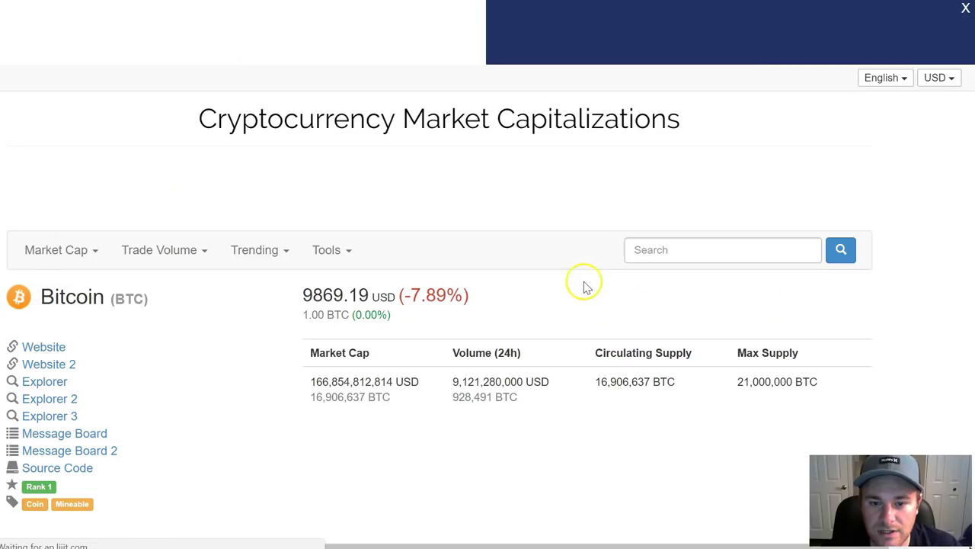
scroll(479, 342, down, 4)
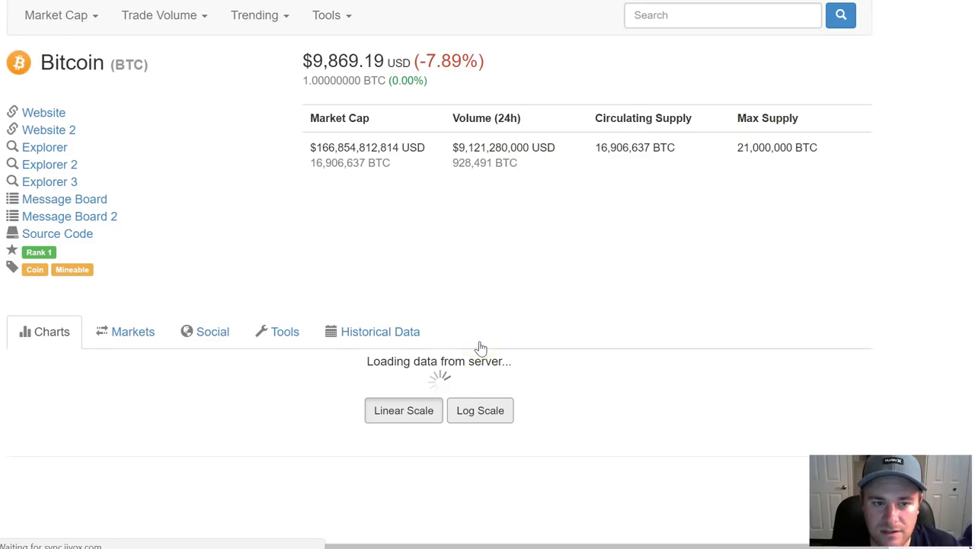
scroll(537, 263, up, 3)
scroll(535, 271, down, 3)
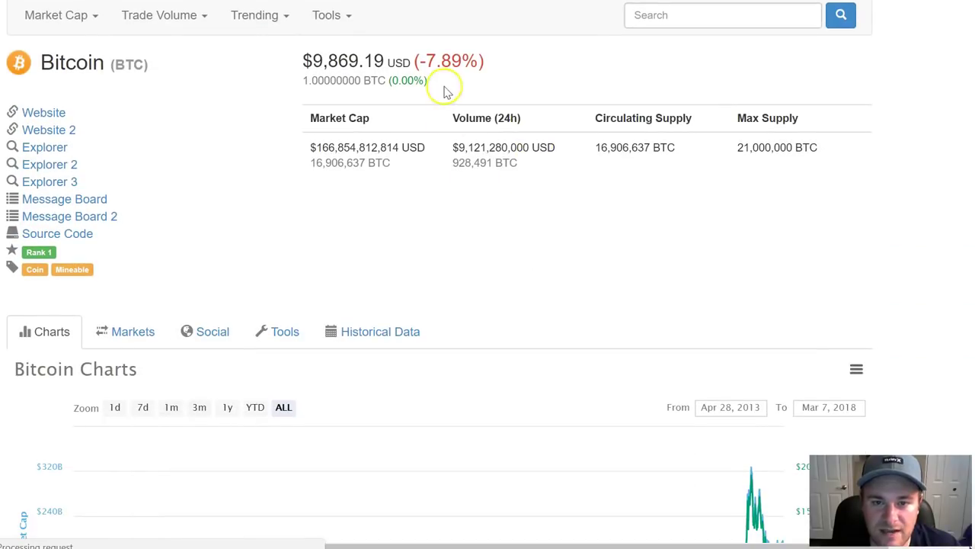
scroll(519, 243, down, 3)
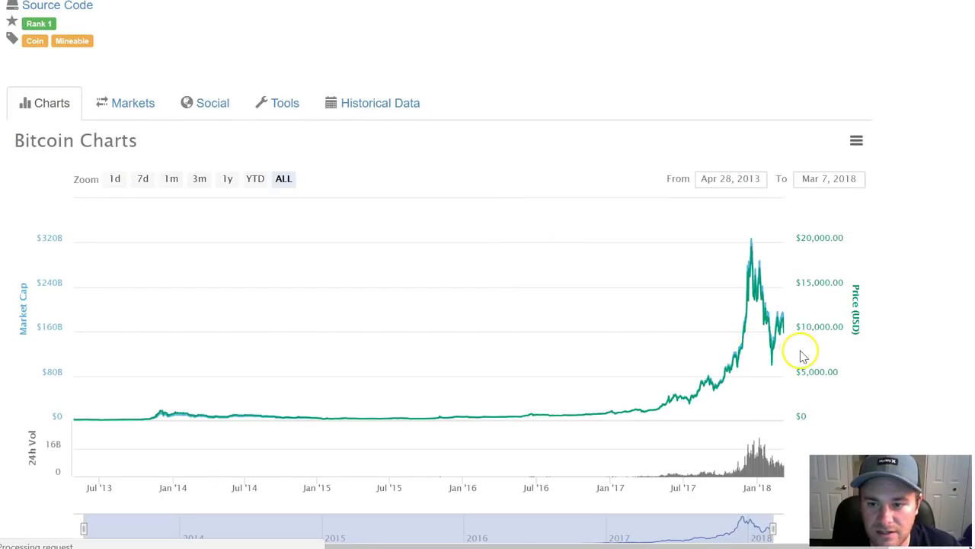
scroll(800, 354, down, 2)
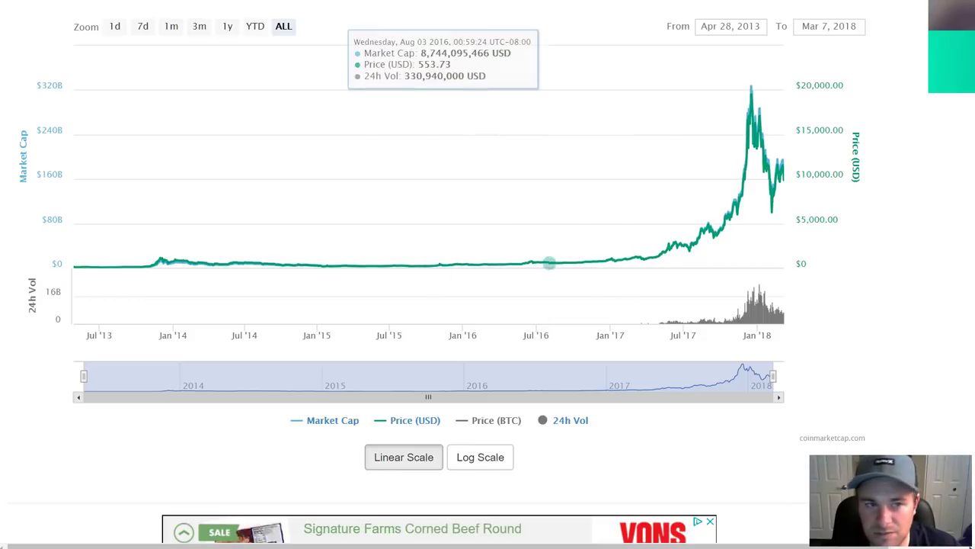
key(alt+Left)
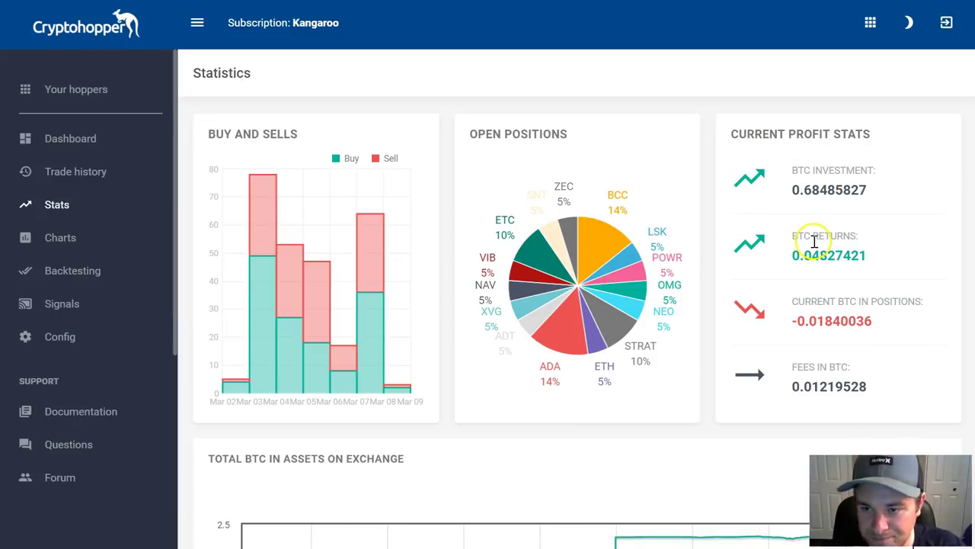
drag(793, 257, 861, 259)
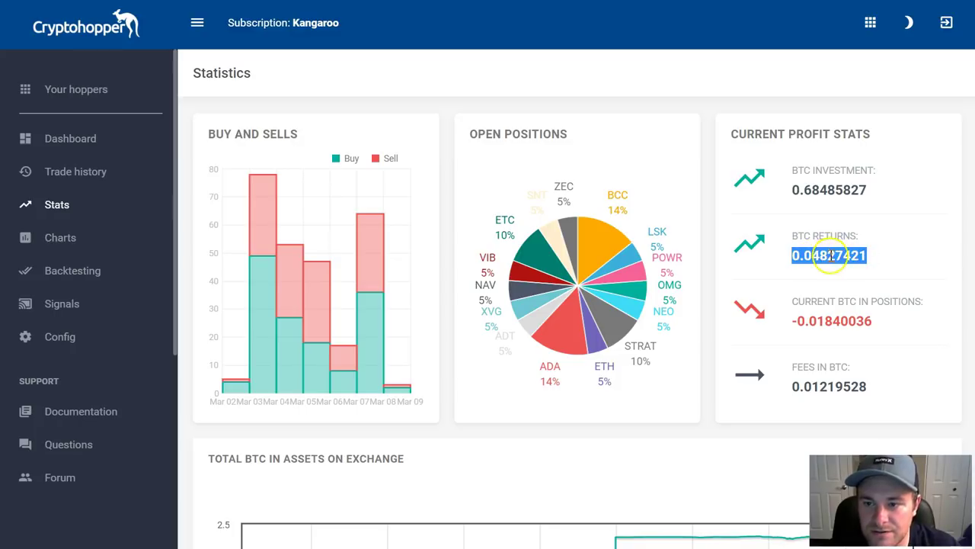
click(795, 190)
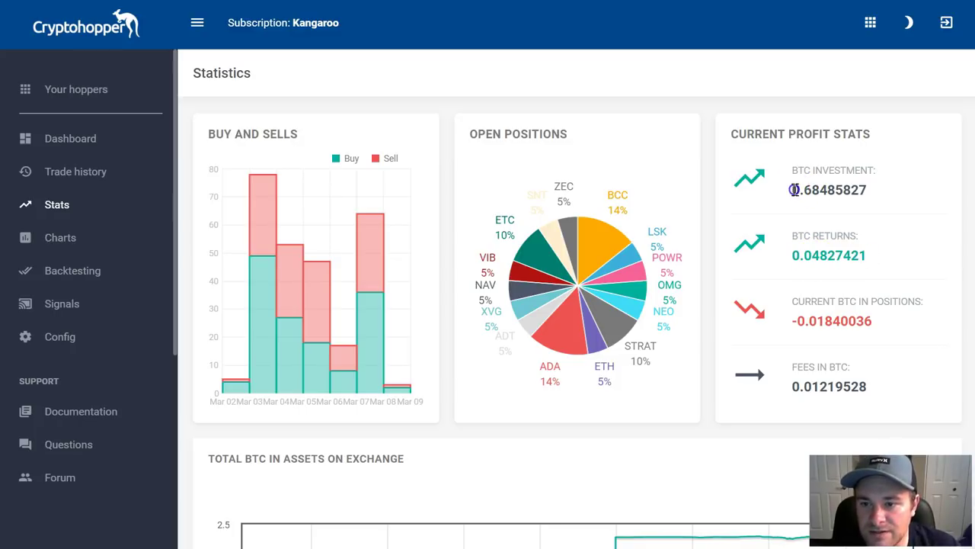
drag(797, 270, 853, 257)
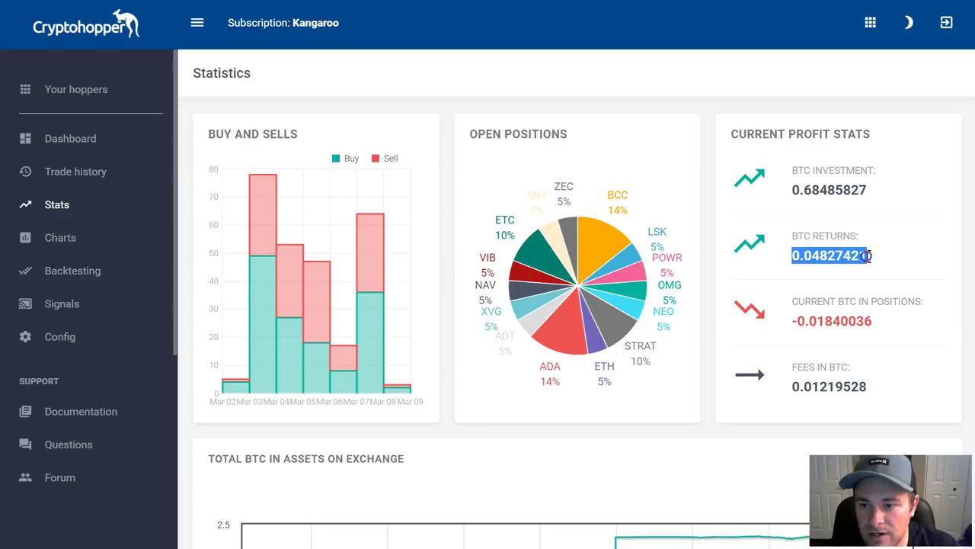
drag(792, 189, 867, 192)
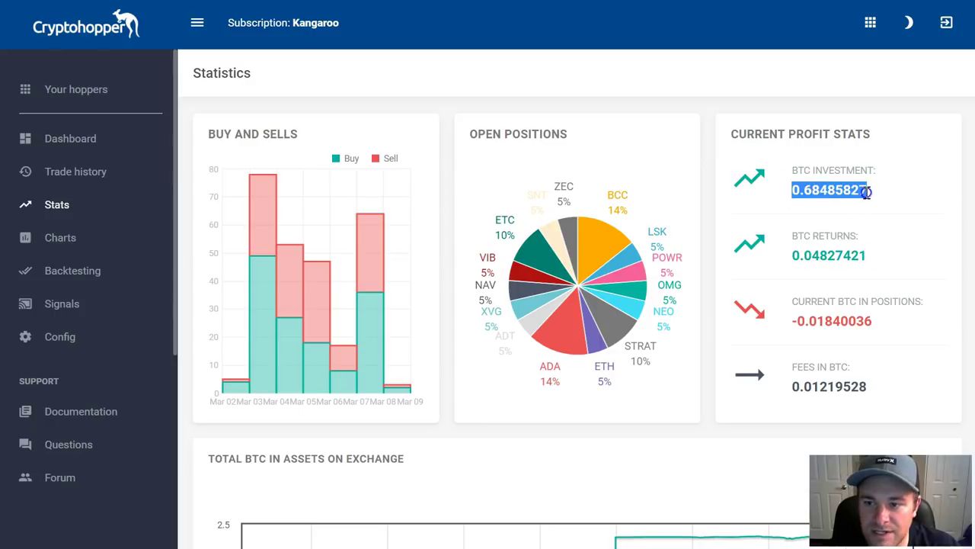
click(795, 257)
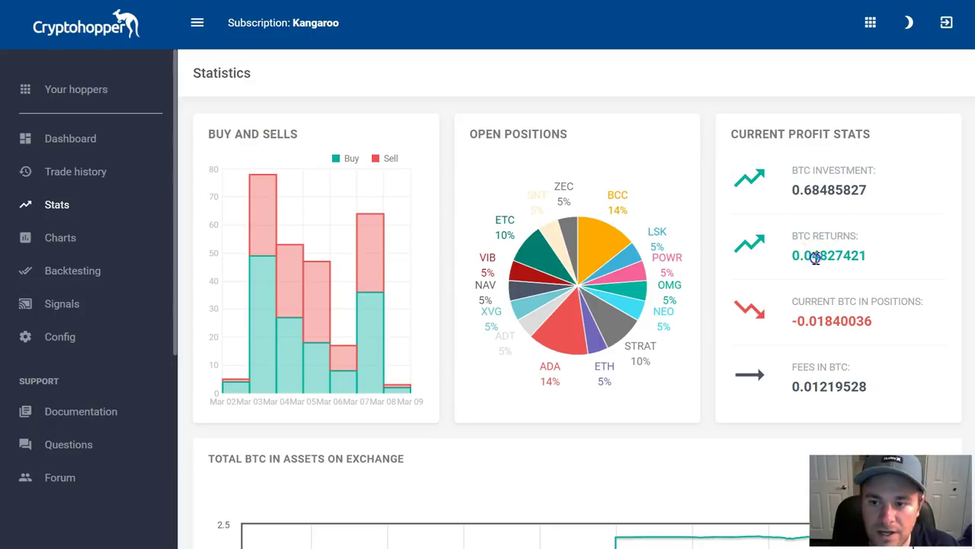
drag(791, 191, 861, 190)
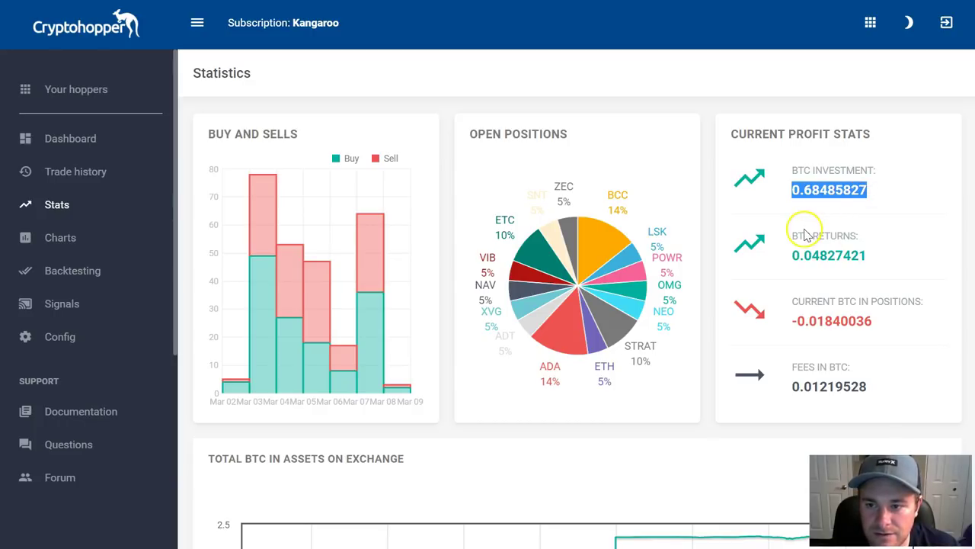
drag(791, 262, 856, 257)
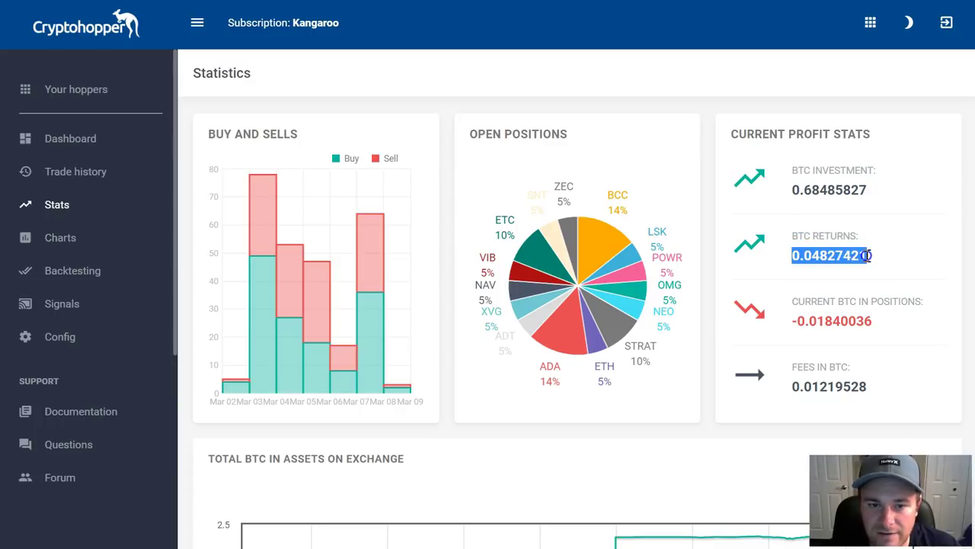
click(834, 252)
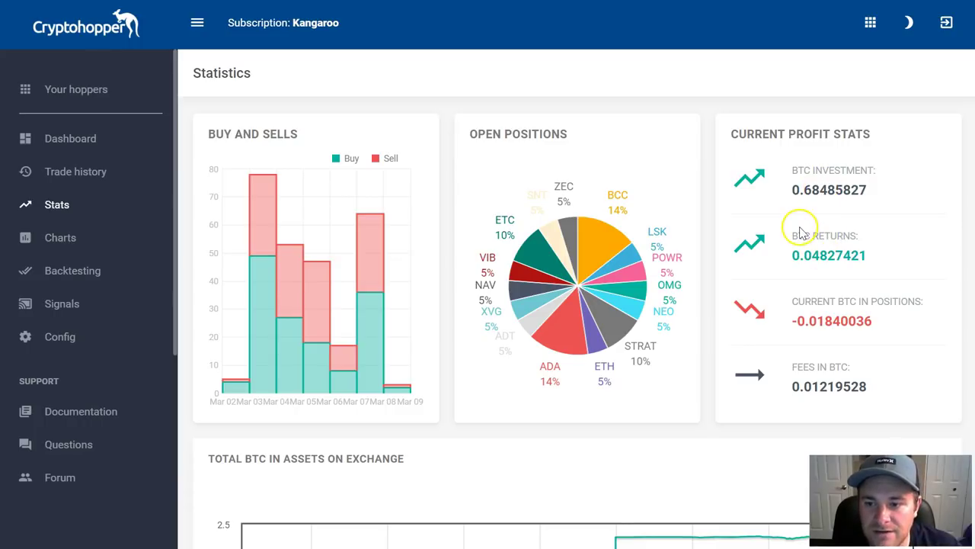
drag(791, 257, 866, 256)
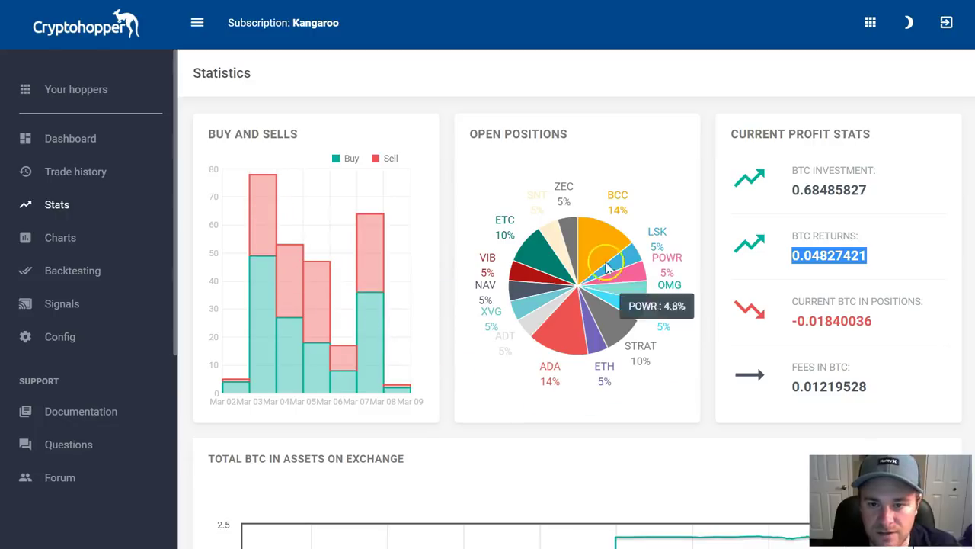
click(834, 252)
drag(789, 255, 867, 251)
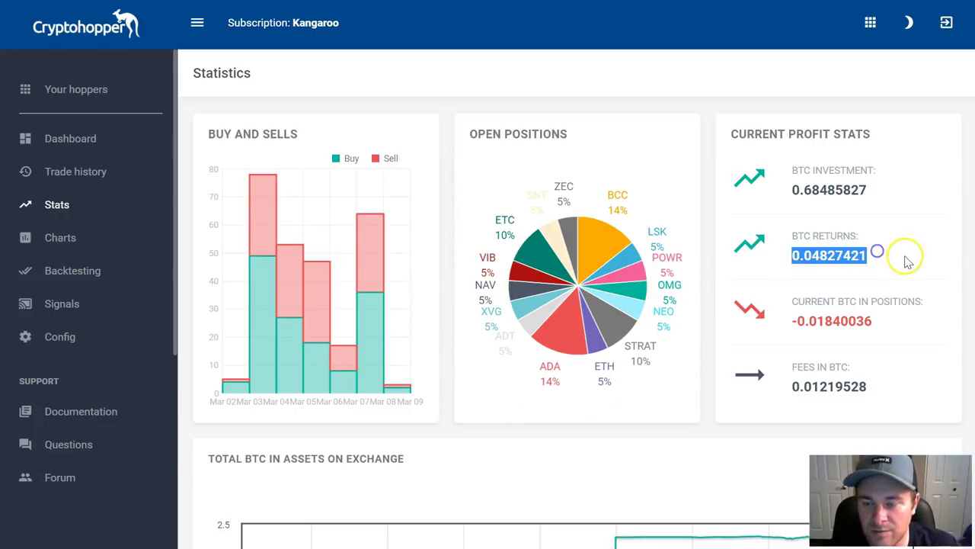
click(867, 255)
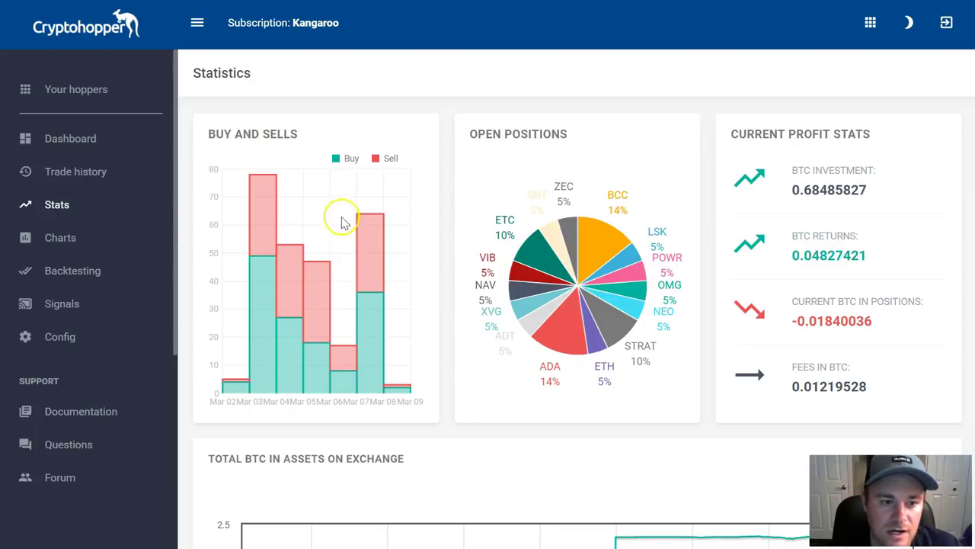
Step: Open the Charts page showing the ViaCoin / Bitcoin 30-minute BITTREX chart
click(73, 245)
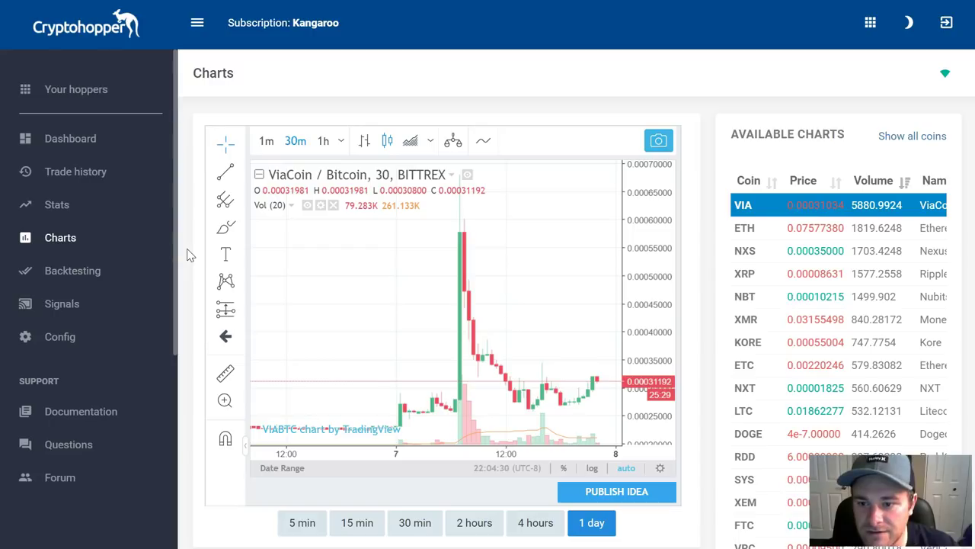
Step: Browse the Bittrex signal providers and view MiningHamster's signal details
click(70, 303)
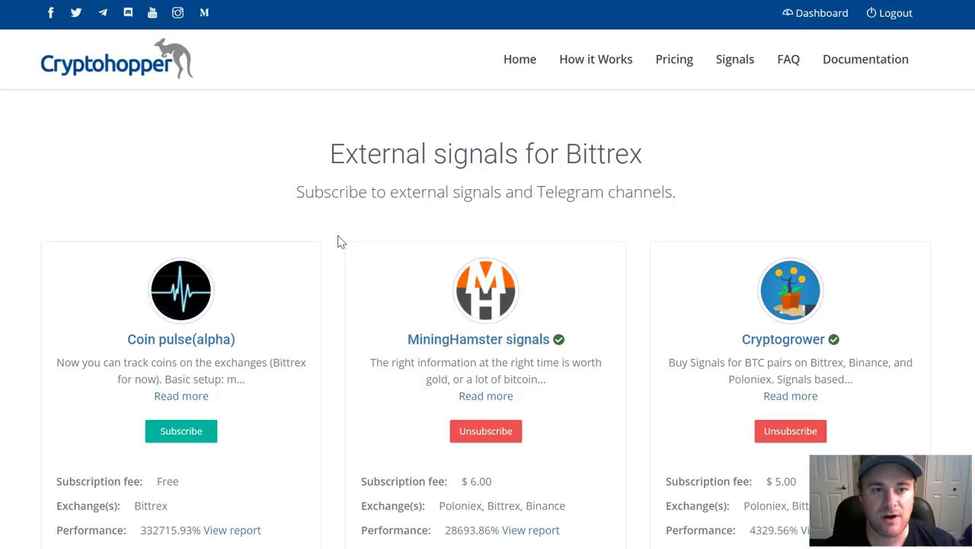
scroll(341, 241, down, 1)
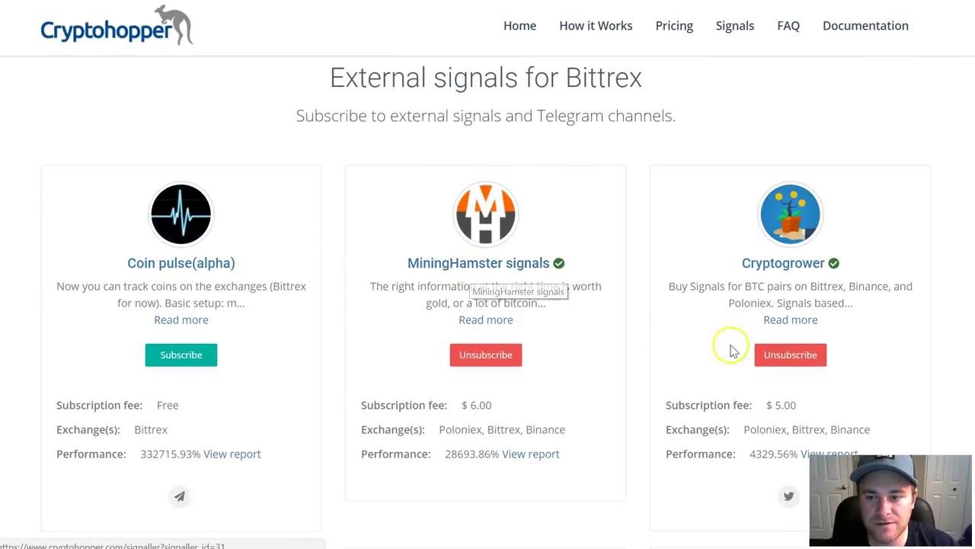
scroll(604, 343, down, 1)
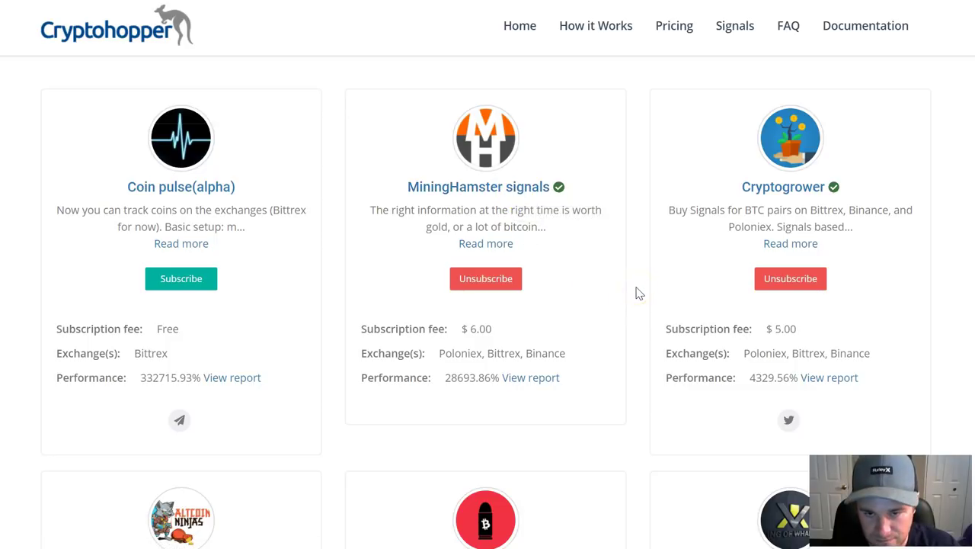
scroll(653, 259, up, 2)
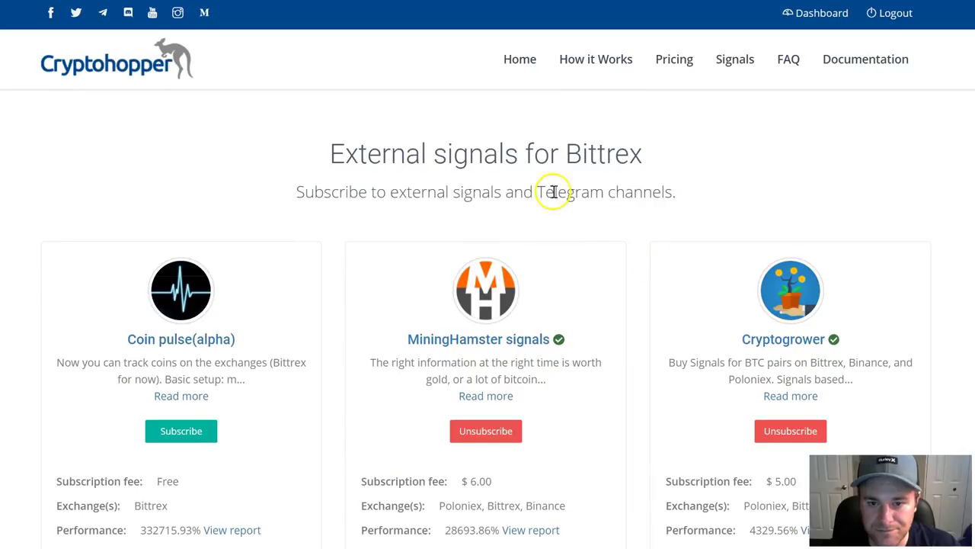
scroll(590, 271, down, 1)
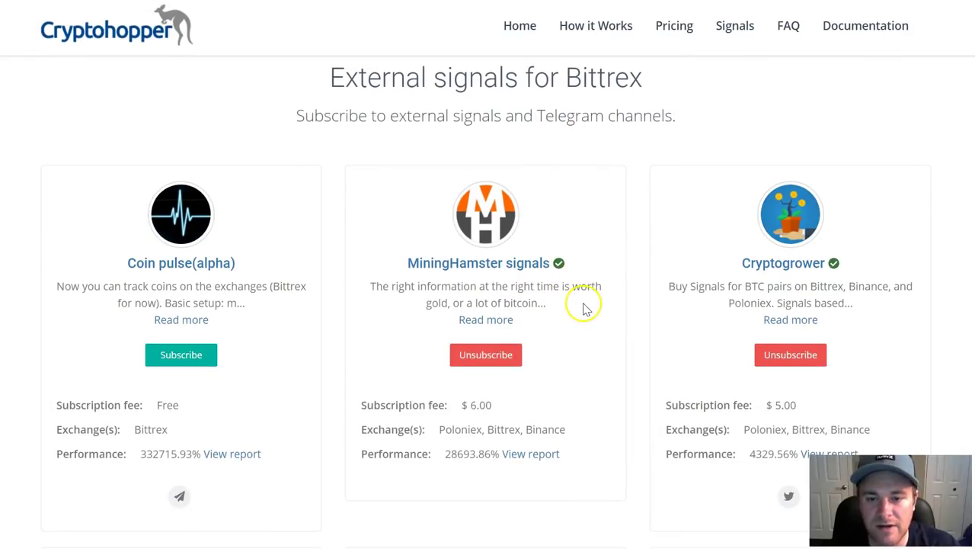
click(490, 321)
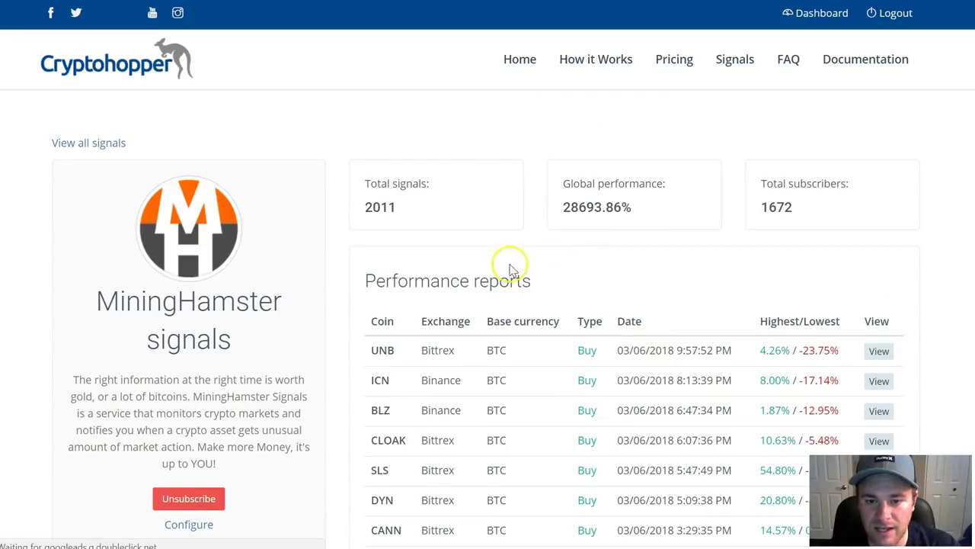
Step: Scroll down the MiningHamster signals page to its performance reports table
scroll(570, 265, down, 1)
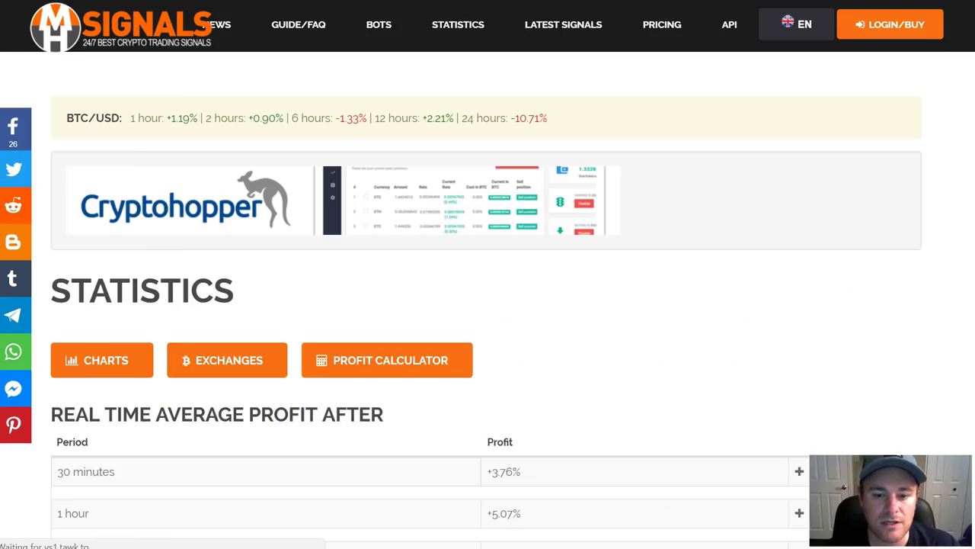
Step: Scroll to the exchanges table and highlight Bittrex's 273 currencies and 16159 signals sent
scroll(588, 352, down, 3)
scroll(587, 348, up, 3)
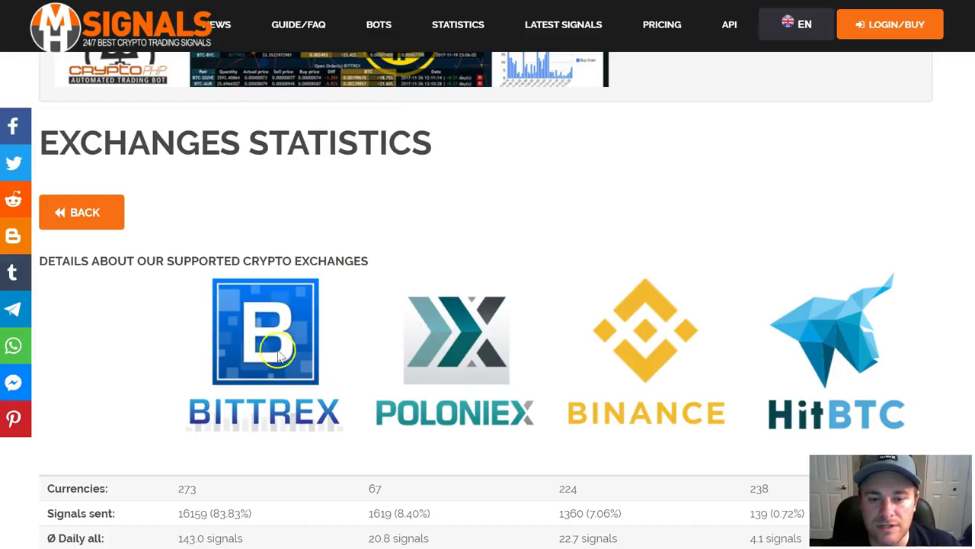
scroll(294, 315, down, 2)
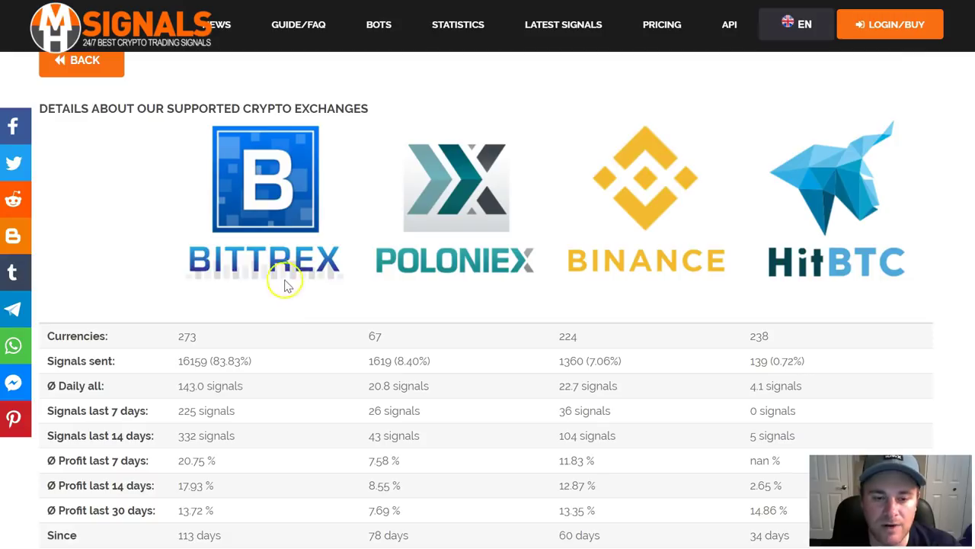
scroll(302, 350, down, 1)
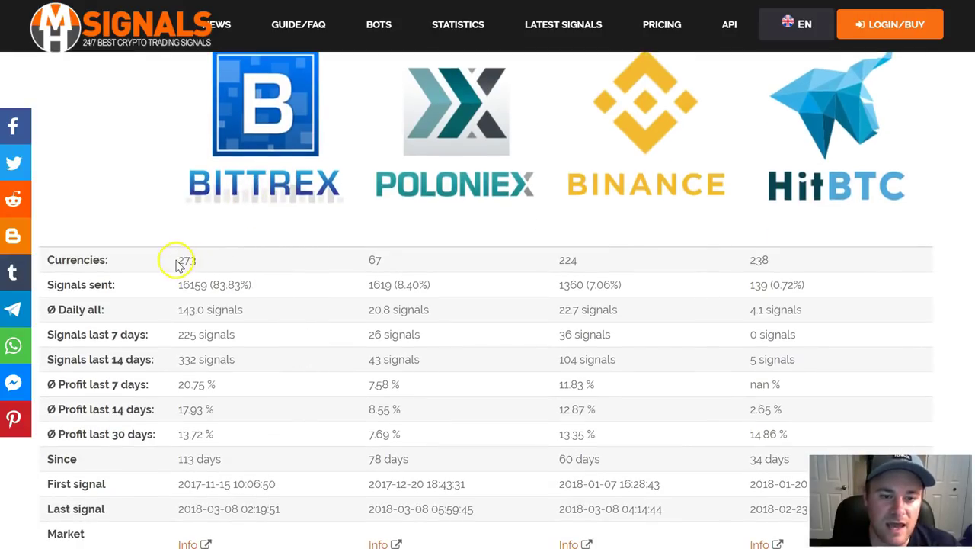
drag(179, 261, 193, 259)
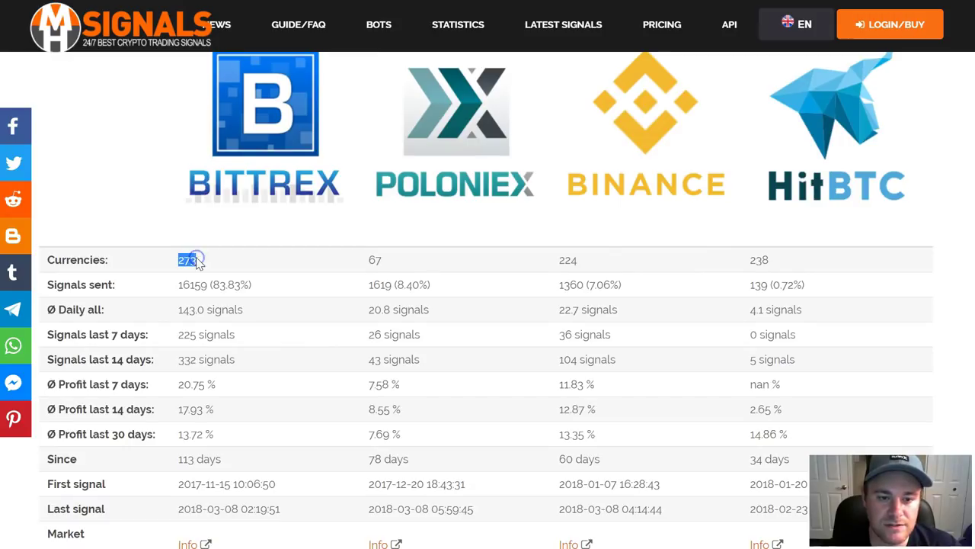
drag(179, 284, 185, 286)
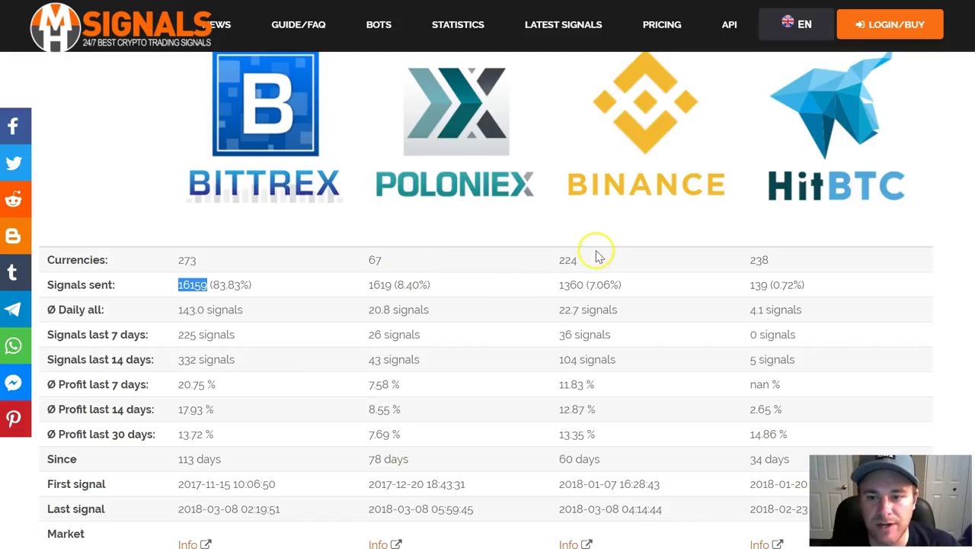
click(183, 259)
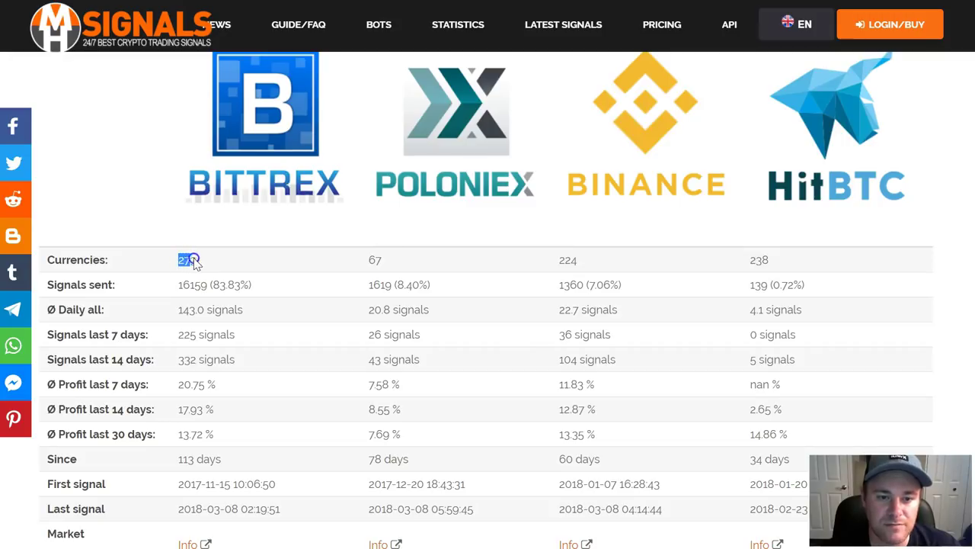
drag(174, 283, 206, 283)
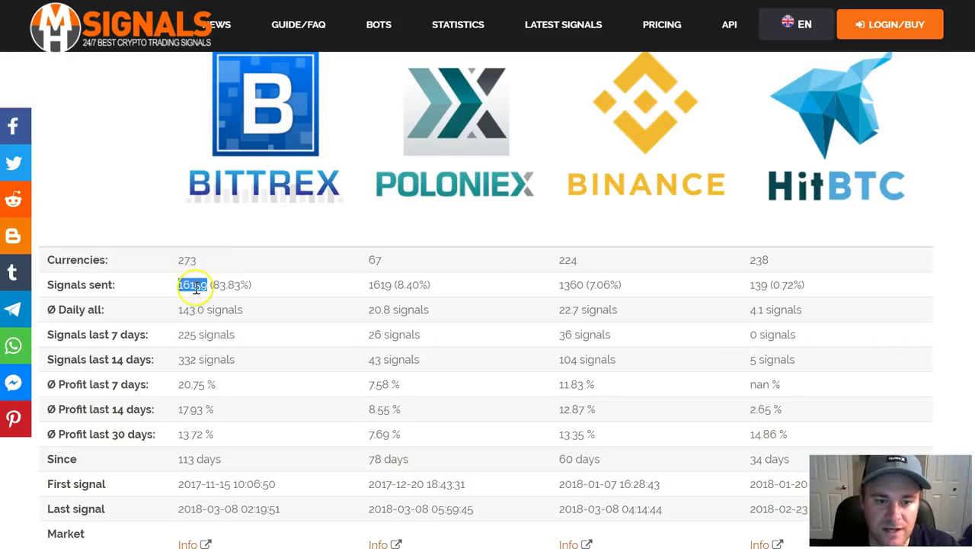
Step: Highlight Bittrex's 7-day average profit, then scroll back to the top of the table
scroll(196, 287, down, 1)
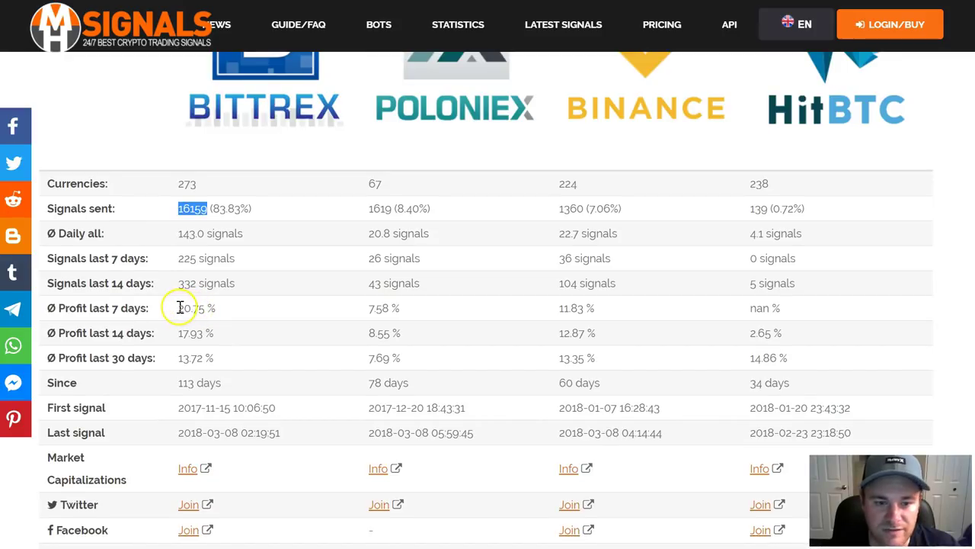
drag(179, 307, 189, 305)
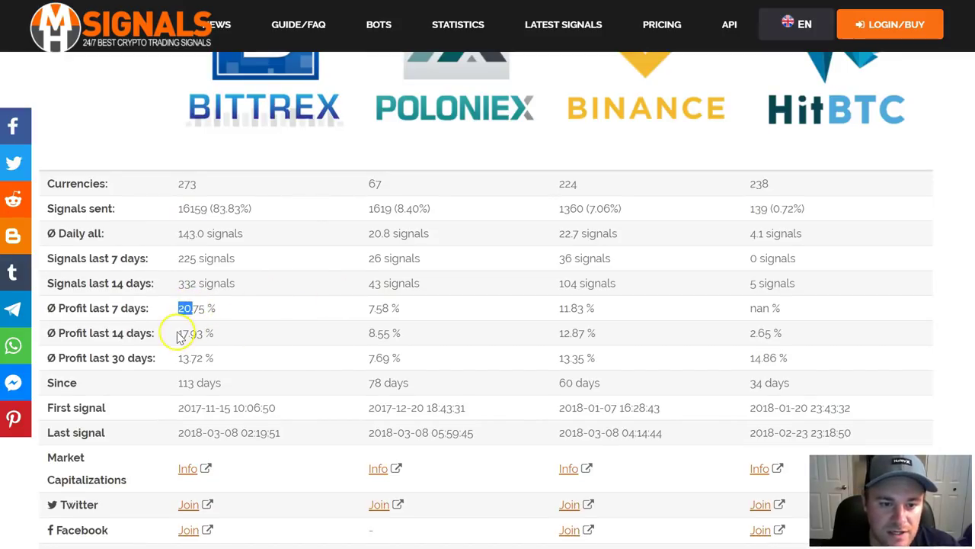
scroll(215, 350, down, 1)
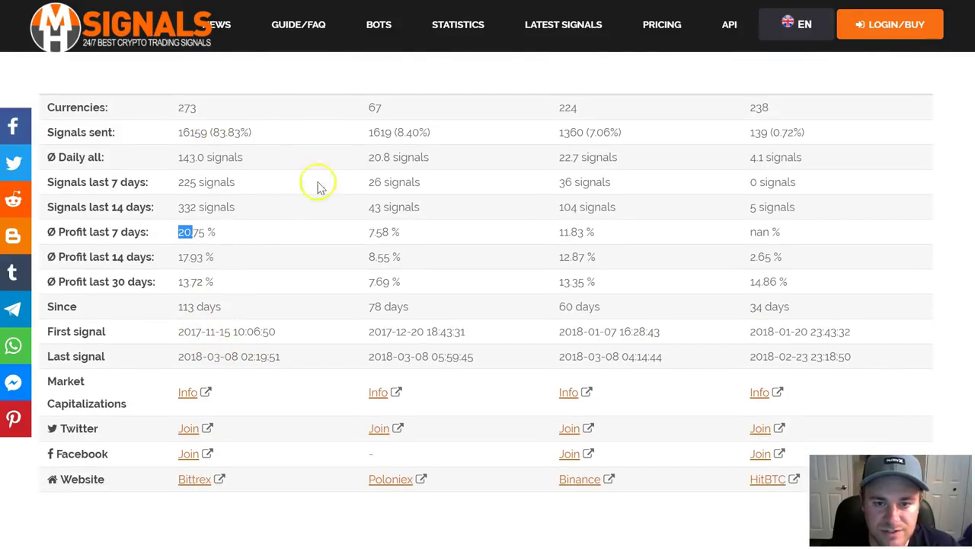
scroll(388, 252, up, 2)
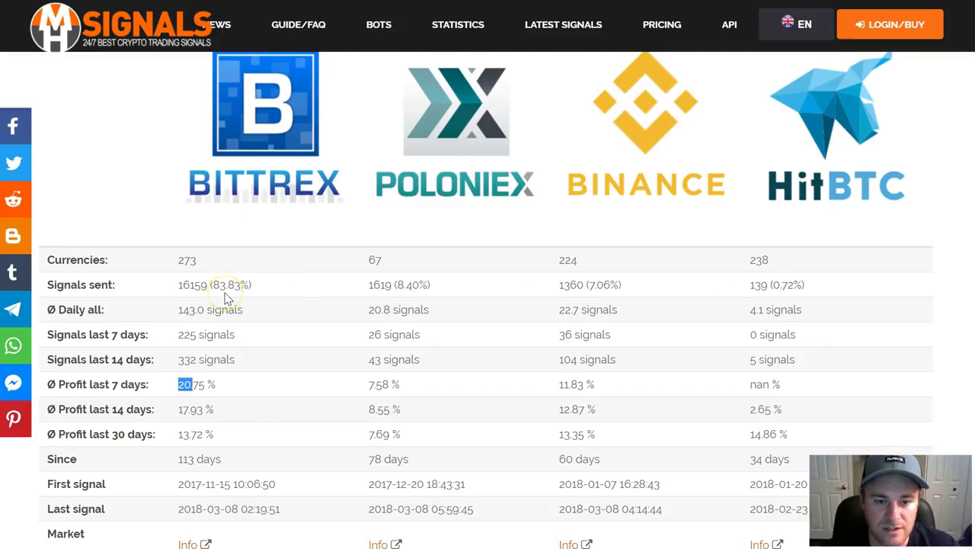
scroll(226, 298, down, 6)
scroll(225, 299, up, 7)
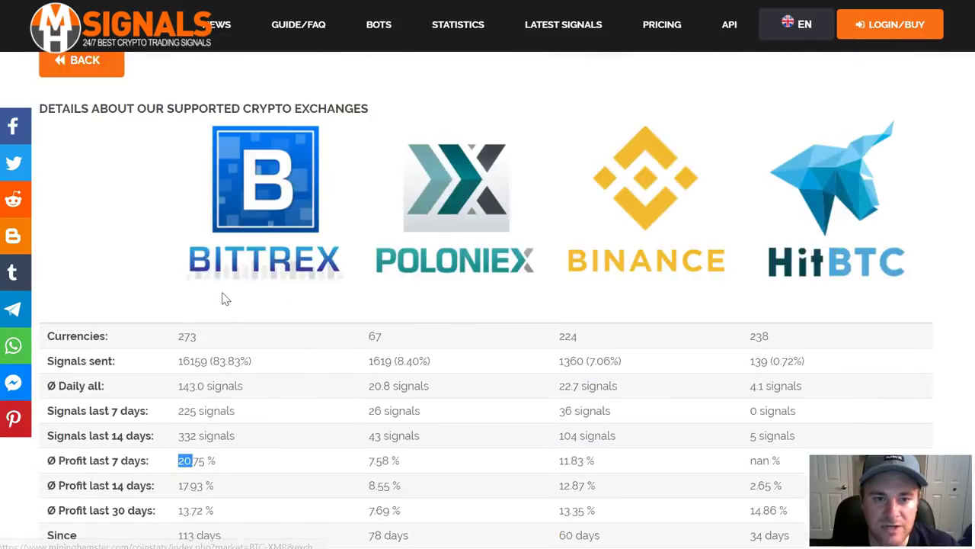
scroll(226, 299, up, 2)
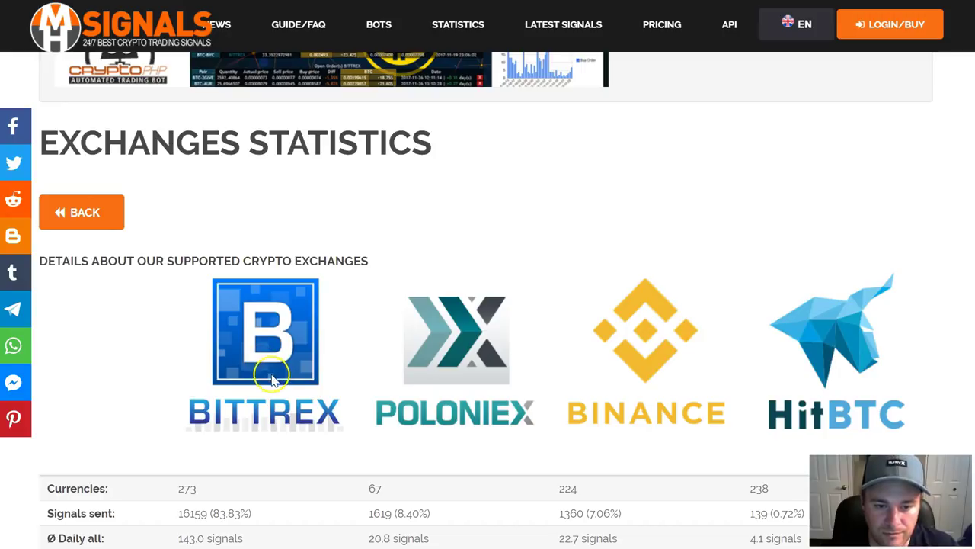
scroll(273, 343, up, 2)
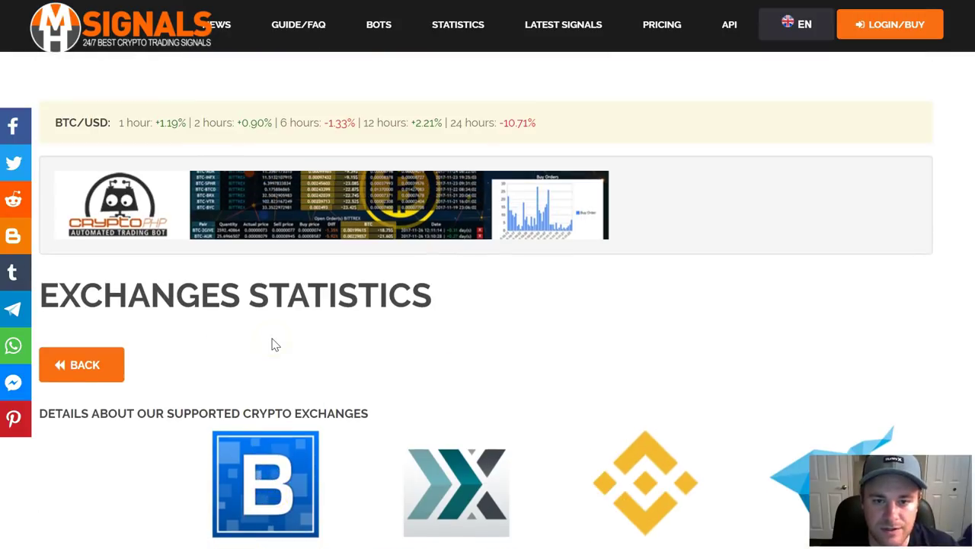
scroll(273, 345, down, 1)
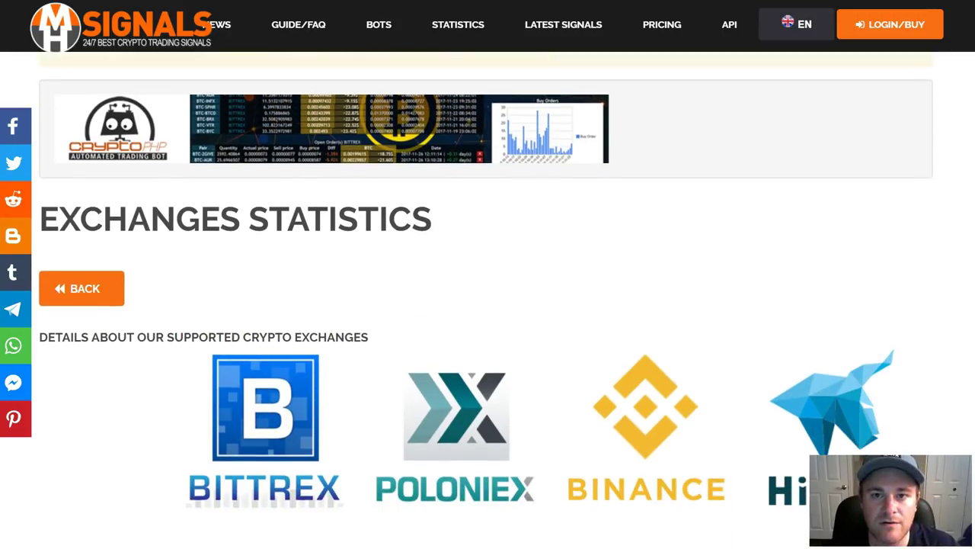
Step: Go back to the main Statistics page and highlight the +20.17% 24-hour average profit
key(alt+Left)
scroll(605, 317, down, 1)
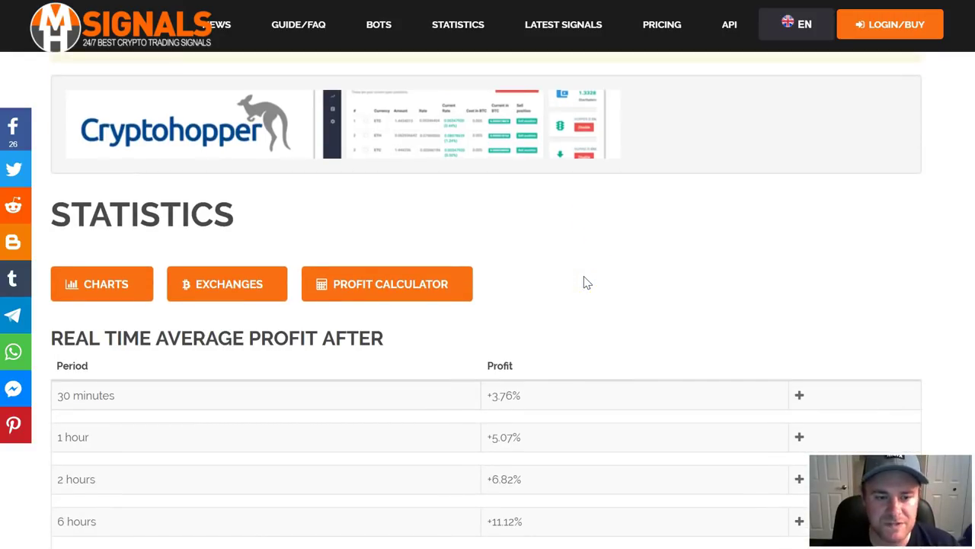
scroll(575, 276, down, 3)
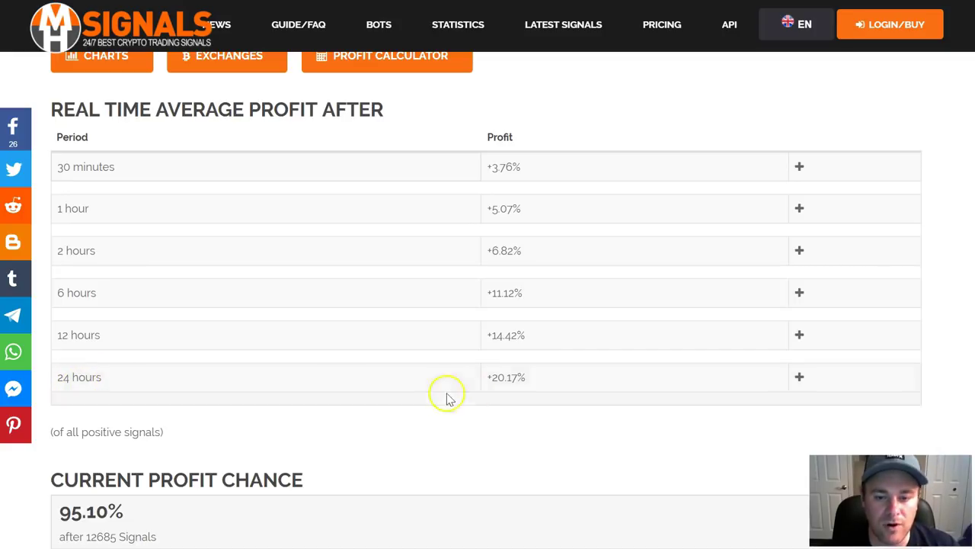
drag(490, 379, 526, 381)
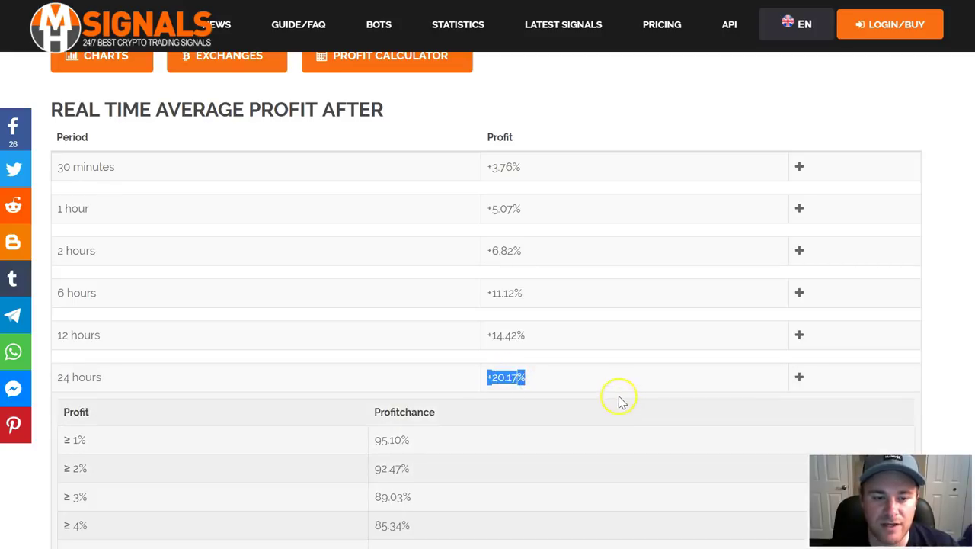
scroll(635, 412, down, 2)
scroll(618, 394, up, 2)
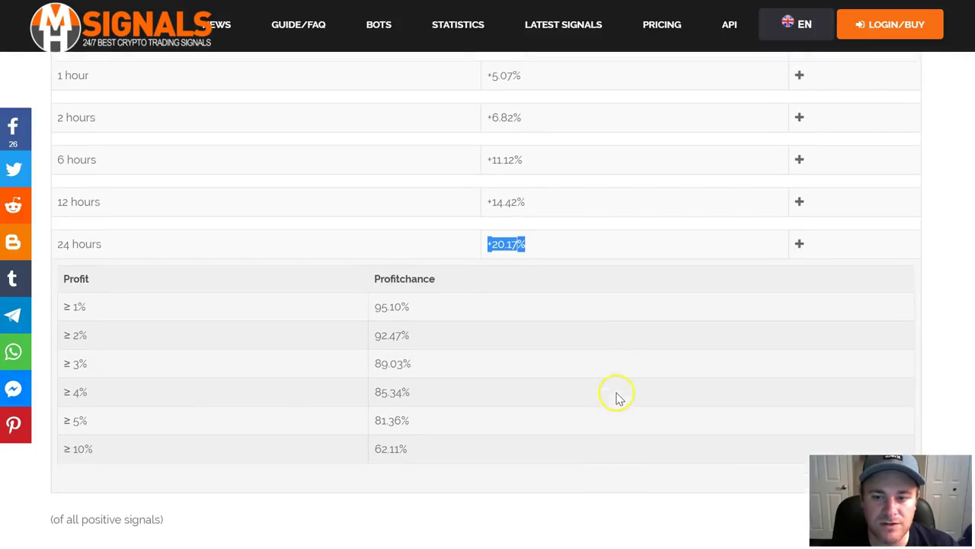
Step: Collapse the 24-hour profit chance breakdown and review the statistics tables
click(563, 379)
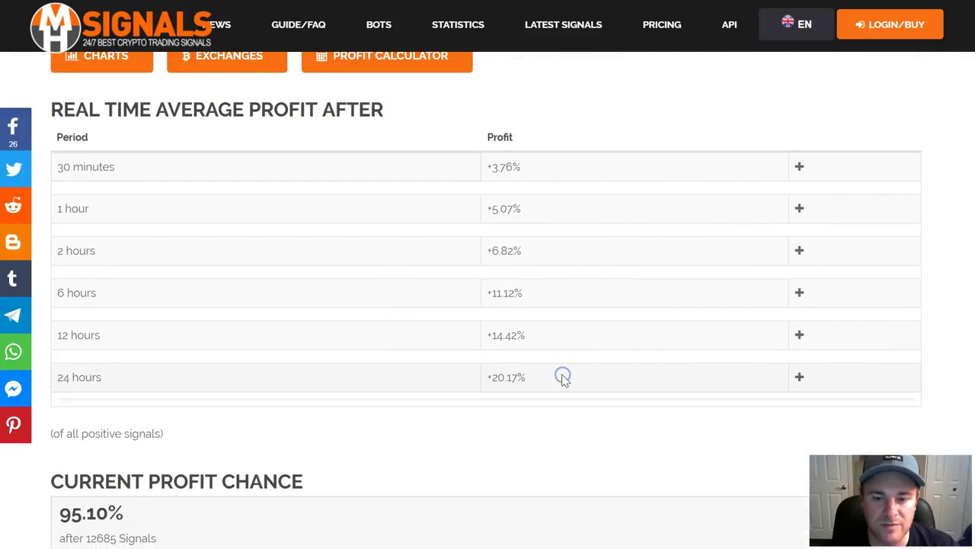
scroll(563, 378, down, 5)
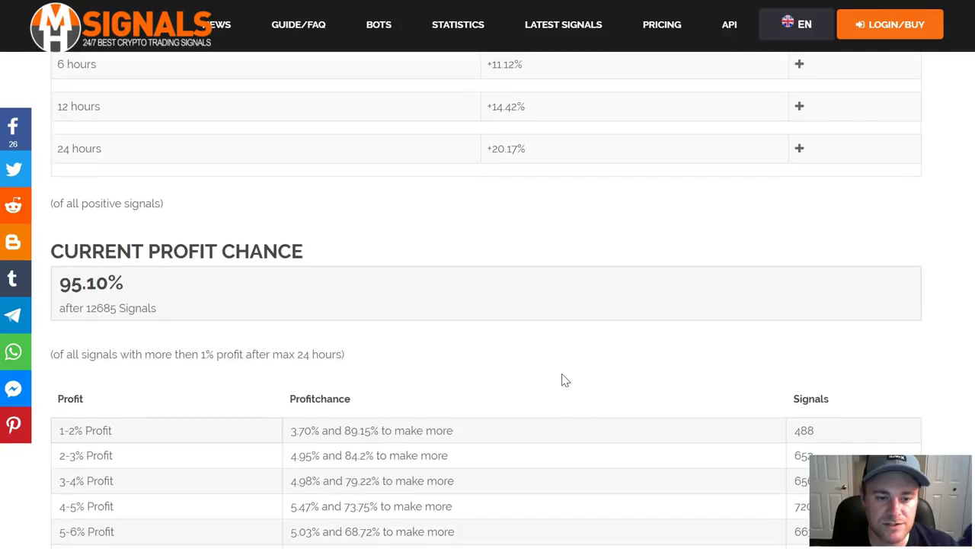
scroll(562, 378, up, 2)
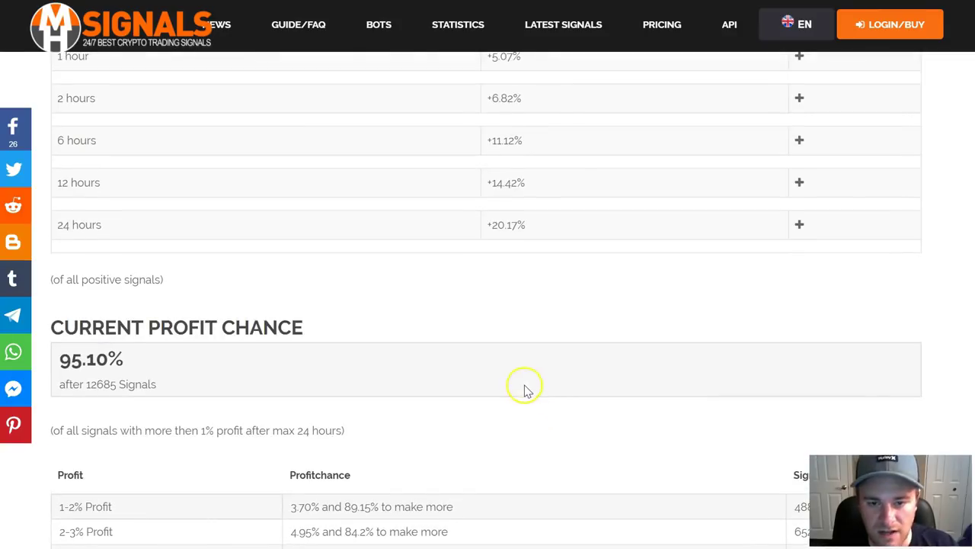
scroll(524, 385, up, 3)
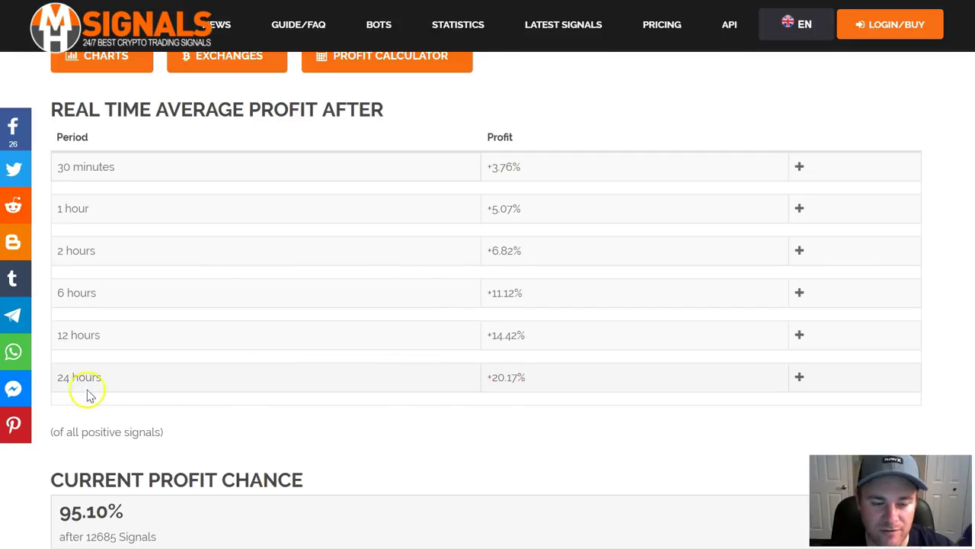
scroll(298, 372, down, 1)
scroll(299, 373, up, 1)
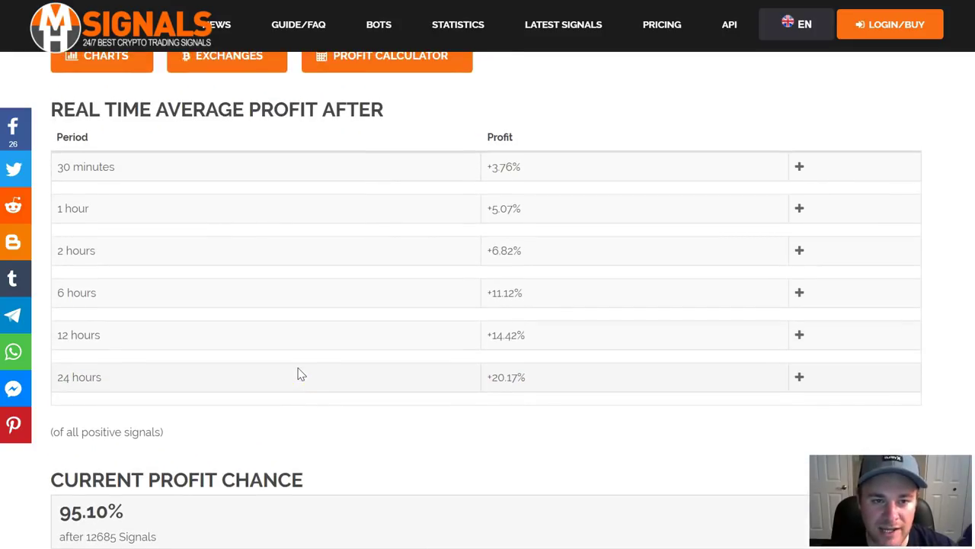
Step: Scroll to the Best Profit Period table and highlight the after-24-hours 95.10% period
scroll(226, 313, down, 4)
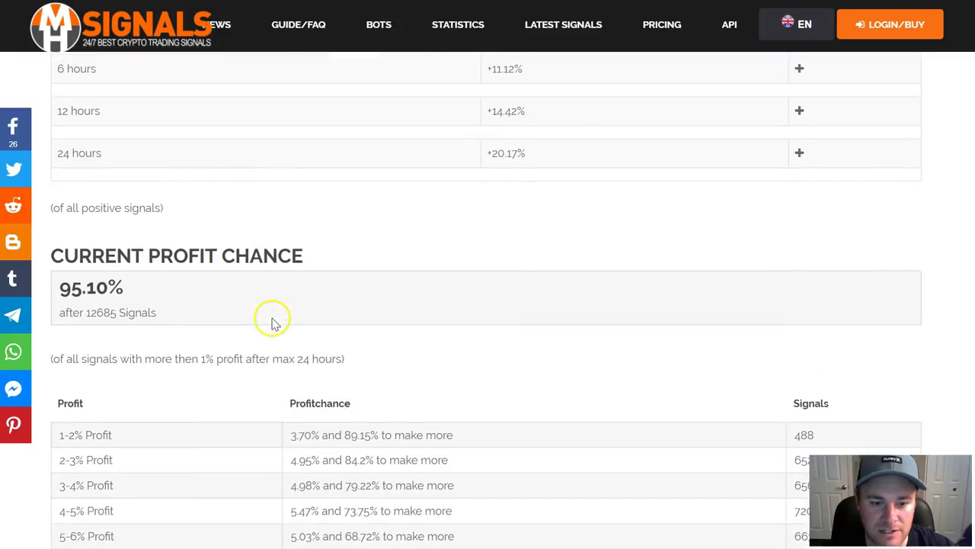
scroll(272, 333, down, 8)
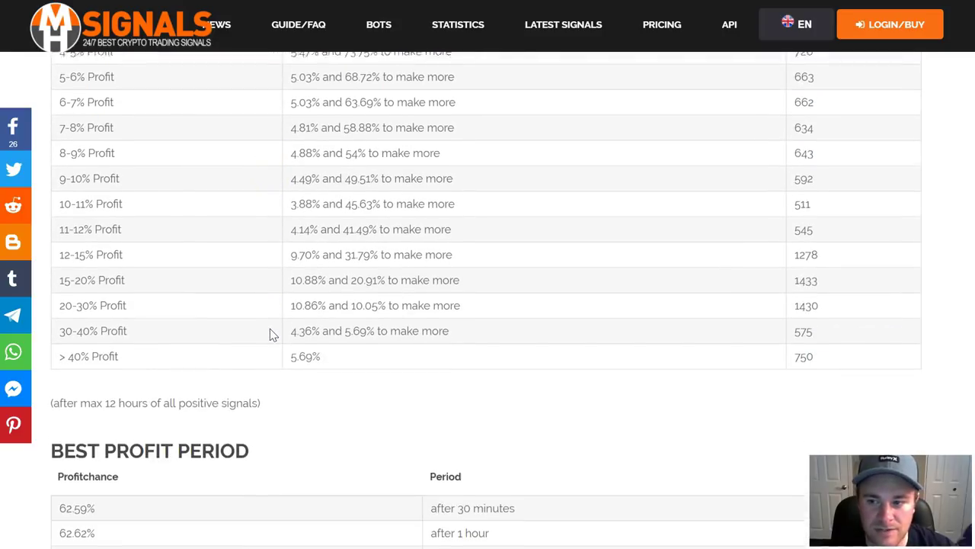
scroll(270, 329, down, 3)
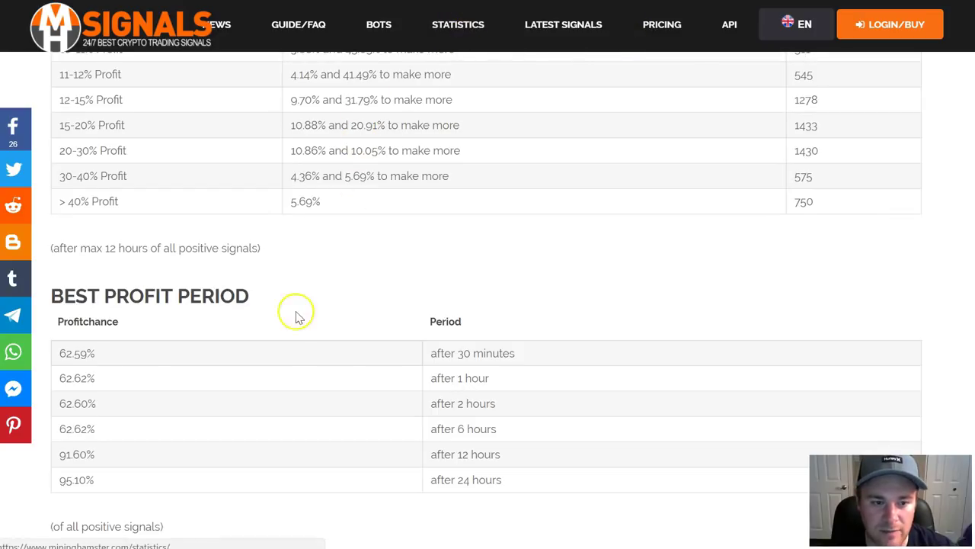
scroll(285, 340, down, 2)
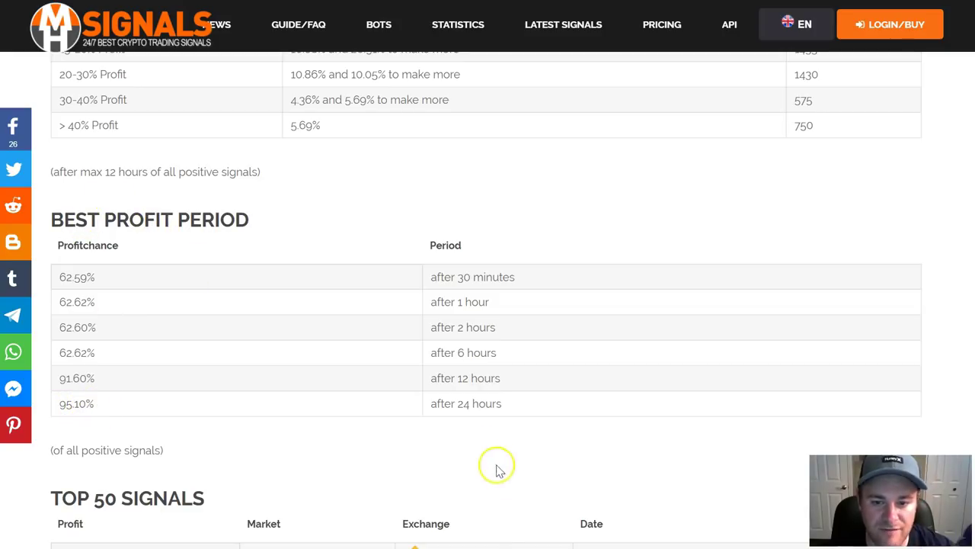
drag(494, 404, 432, 404)
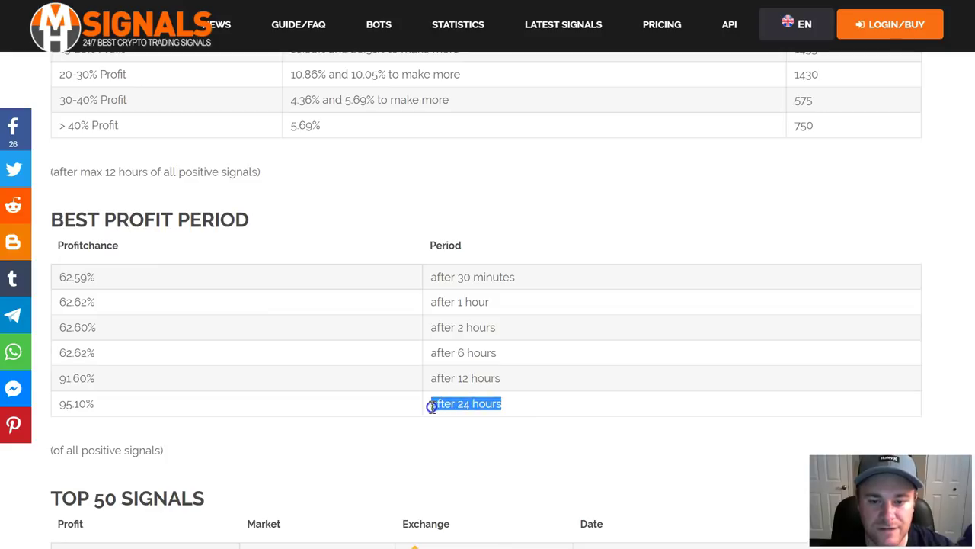
scroll(474, 403, down, 2)
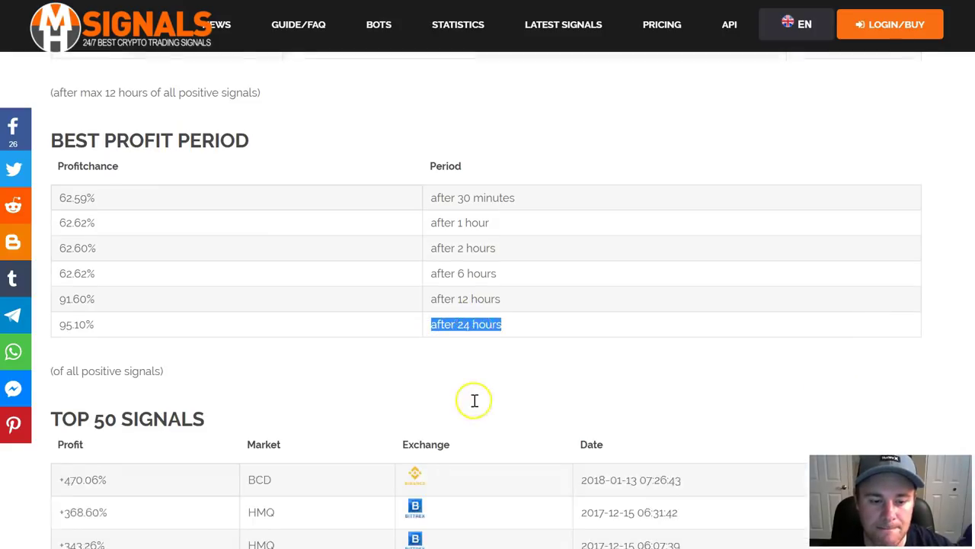
scroll(523, 354, down, 1)
scroll(523, 352, up, 2)
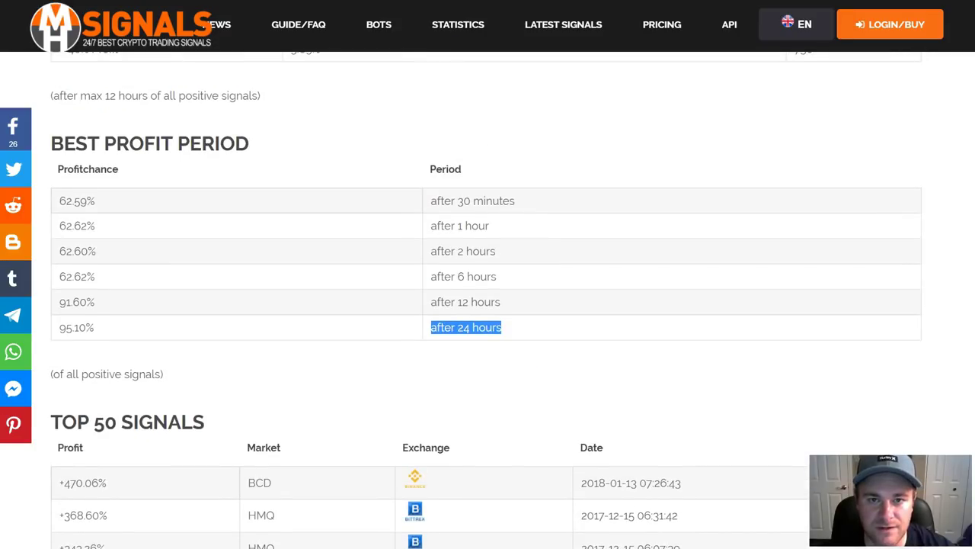
click(458, 24)
Step: Open the signals list, visit the account dashboard, then return to Bittrex's external signals
scroll(268, 384, down, 4)
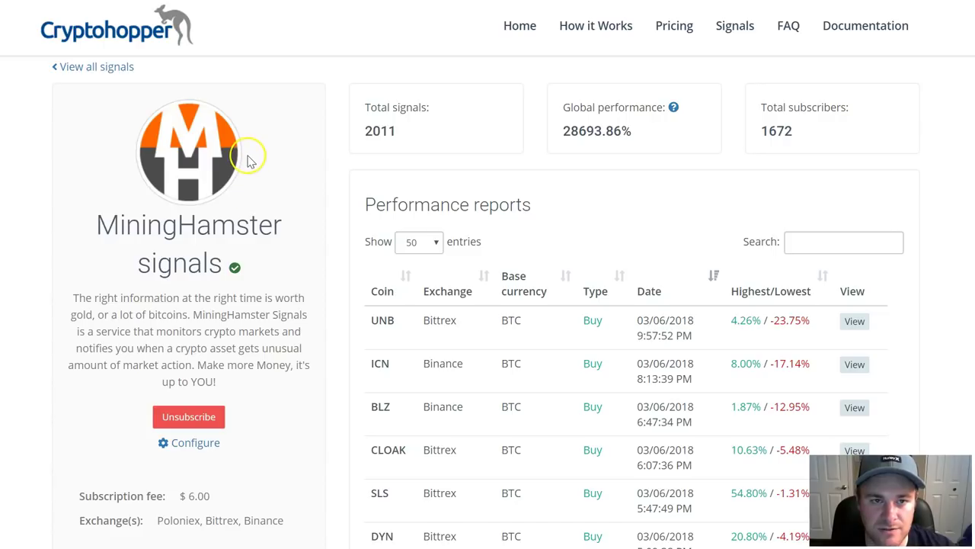
scroll(618, 166, up, 1)
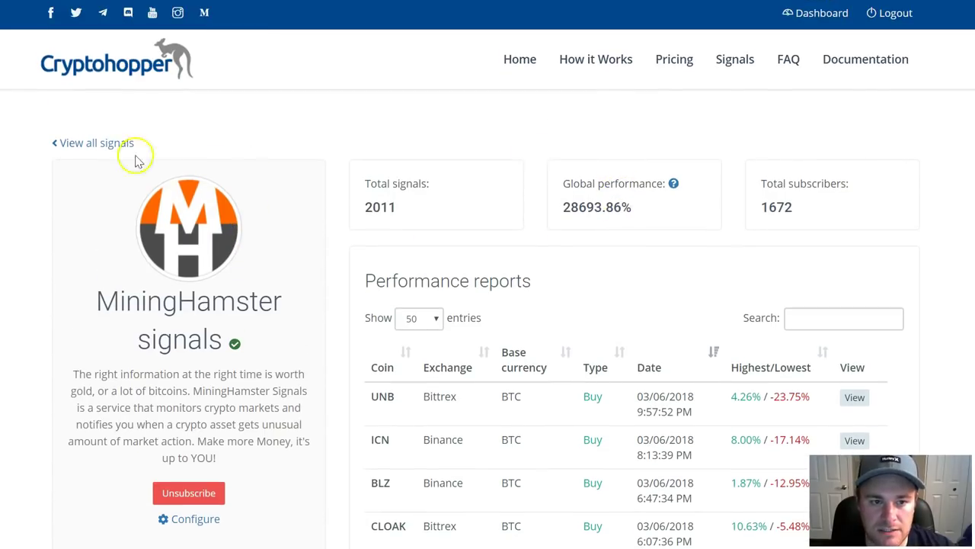
click(93, 144)
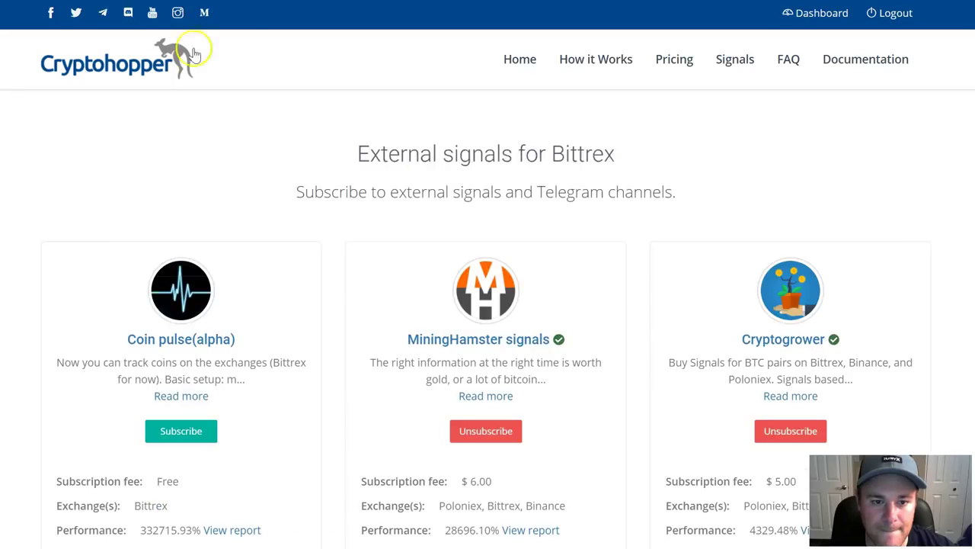
click(807, 15)
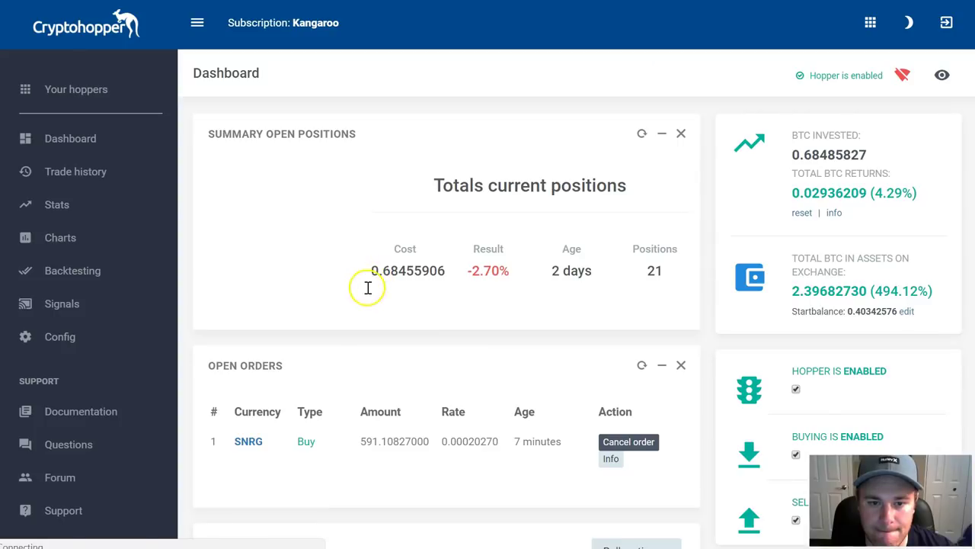
mouse_move(252, 279)
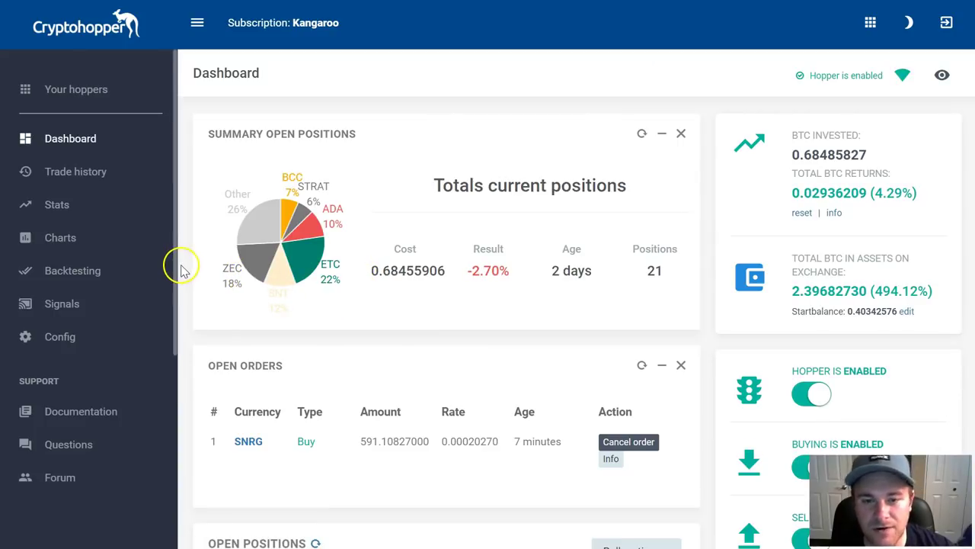
click(67, 308)
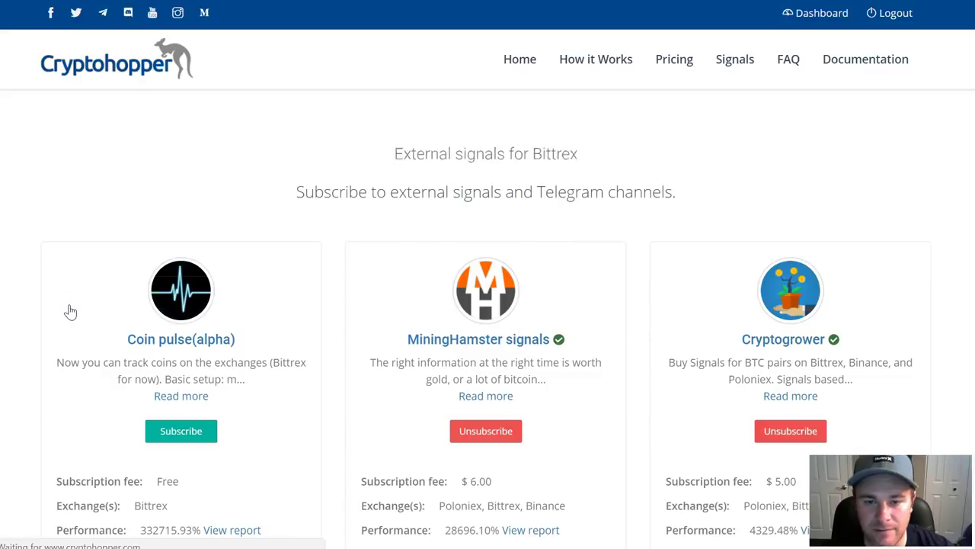
Step: Review the Bittrex signals list (MiningHamster $6.00, Cryptogrower $5.00) and return to the dashboard
scroll(523, 294, down, 1)
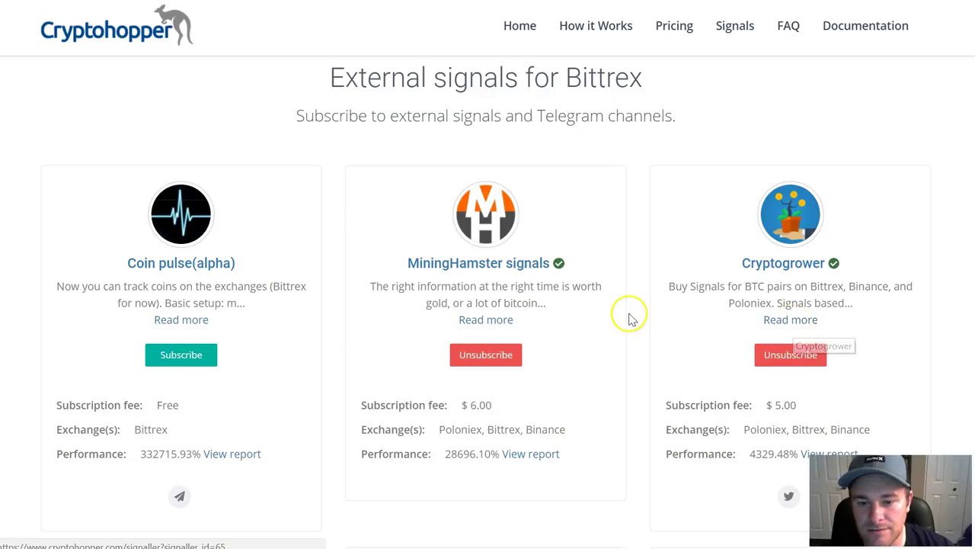
scroll(627, 316, down, 1)
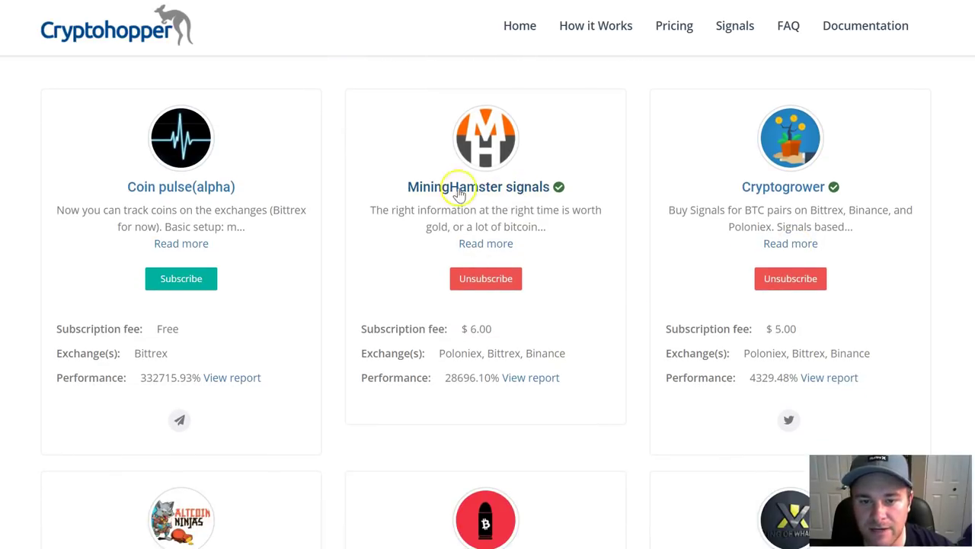
scroll(613, 238, up, 2)
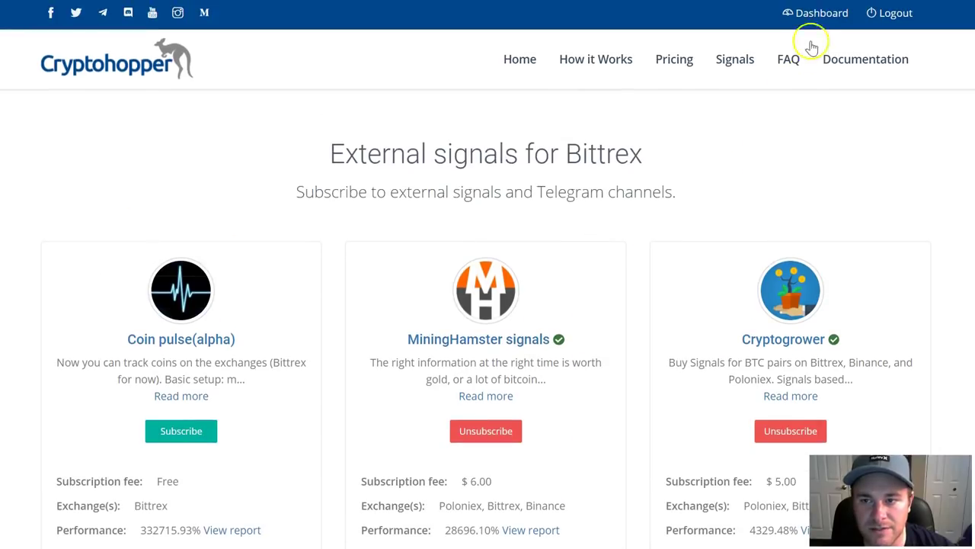
click(821, 13)
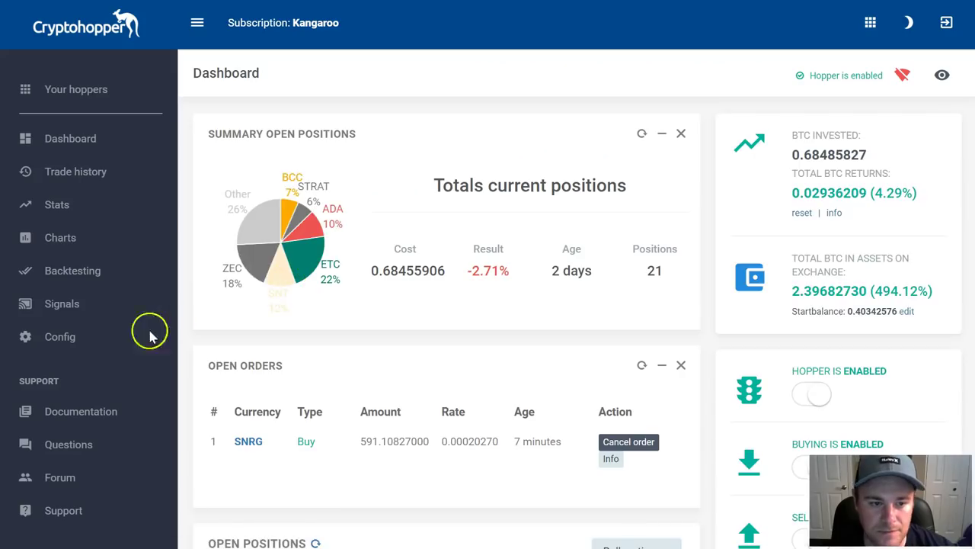
Step: Review Baseconfig settings: Bittrex, Bitcoin base currency, external signals strategy, 1.5 percentage profit
click(56, 341)
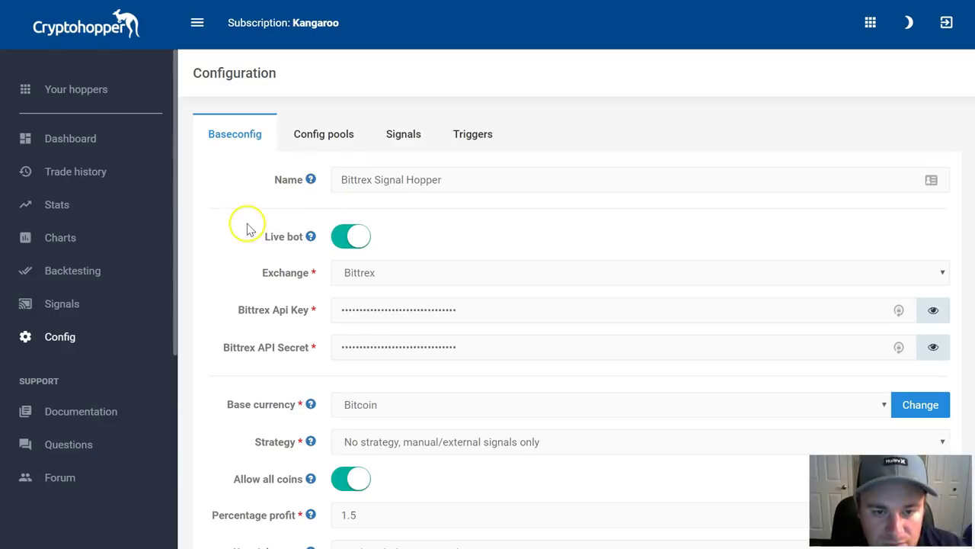
scroll(310, 296, down, 2)
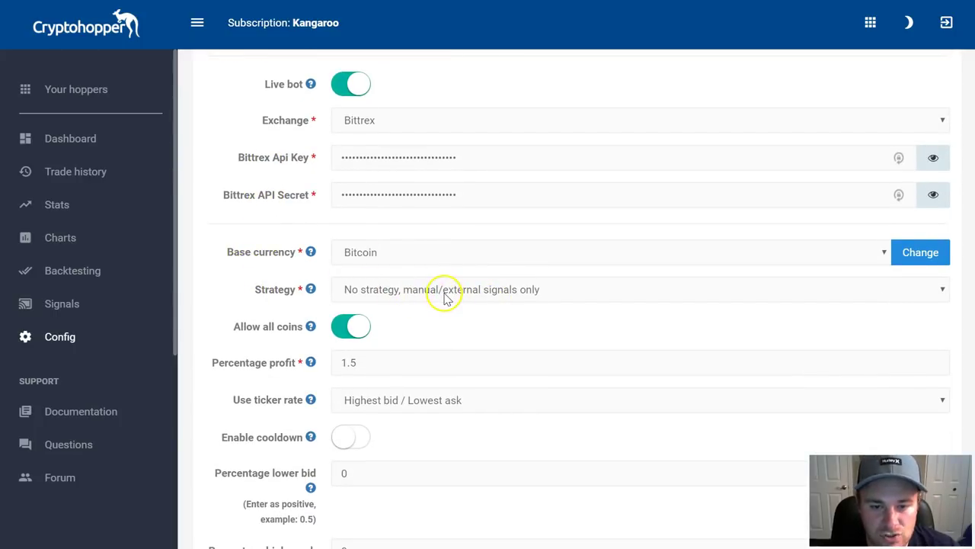
click(483, 295)
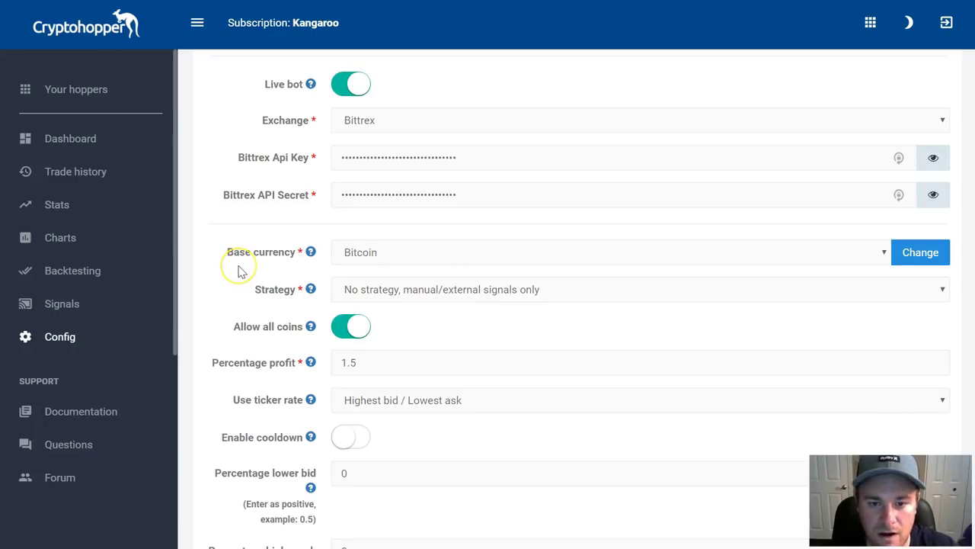
scroll(238, 272, down, 1)
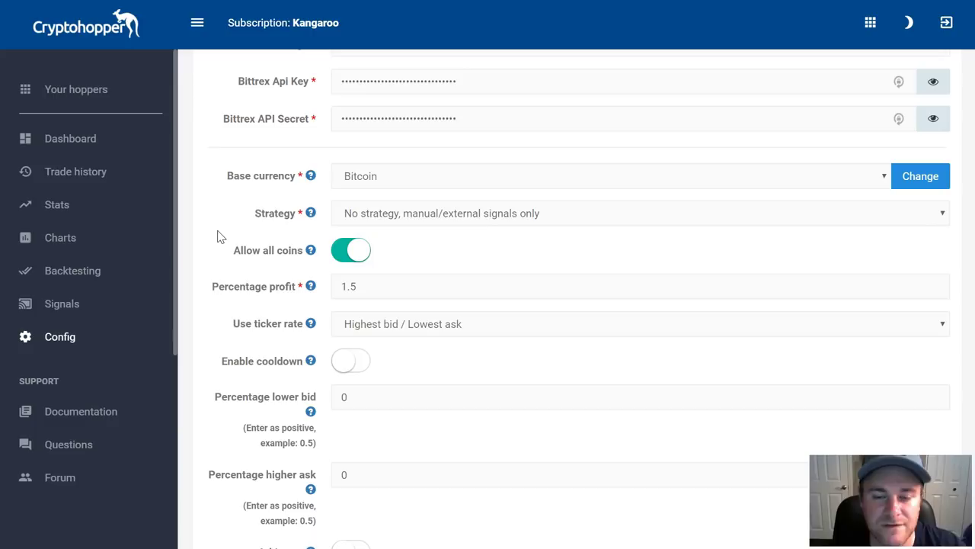
scroll(217, 236, down, 1)
click(256, 200)
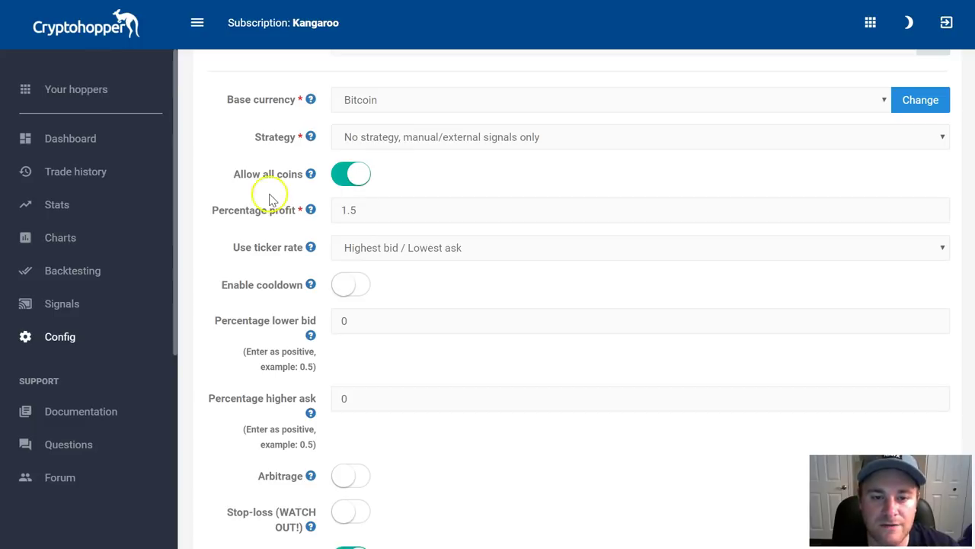
scroll(206, 183, down, 1)
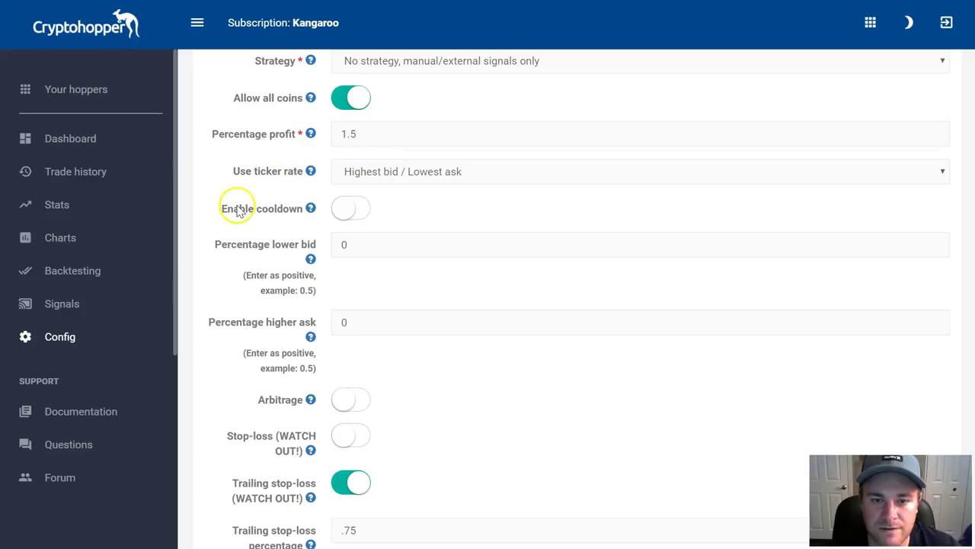
scroll(237, 210, down, 1)
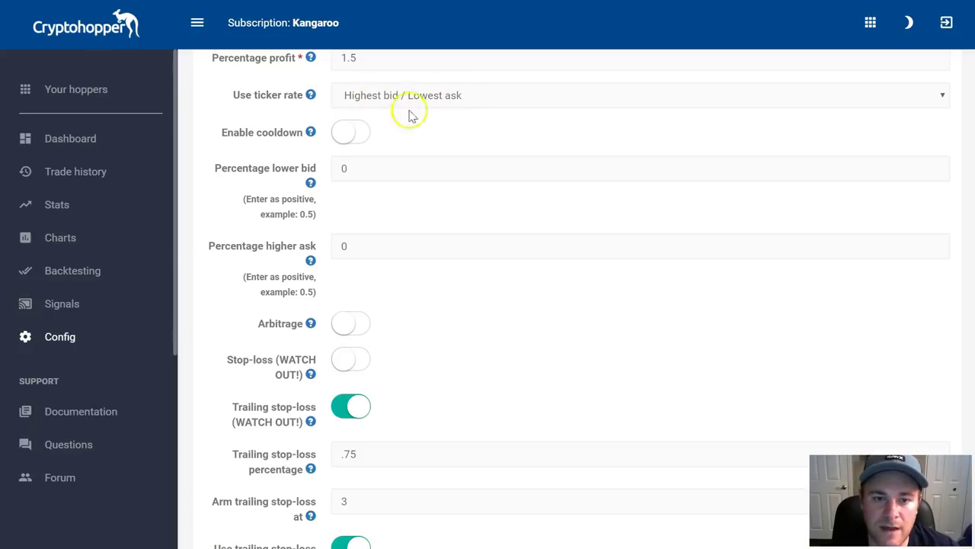
scroll(222, 213, down, 2)
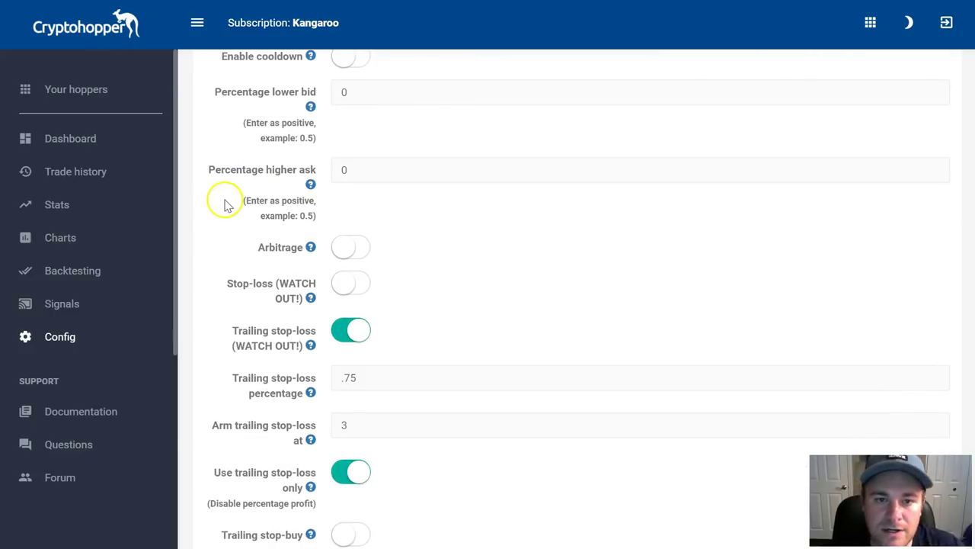
scroll(228, 207, up, 2)
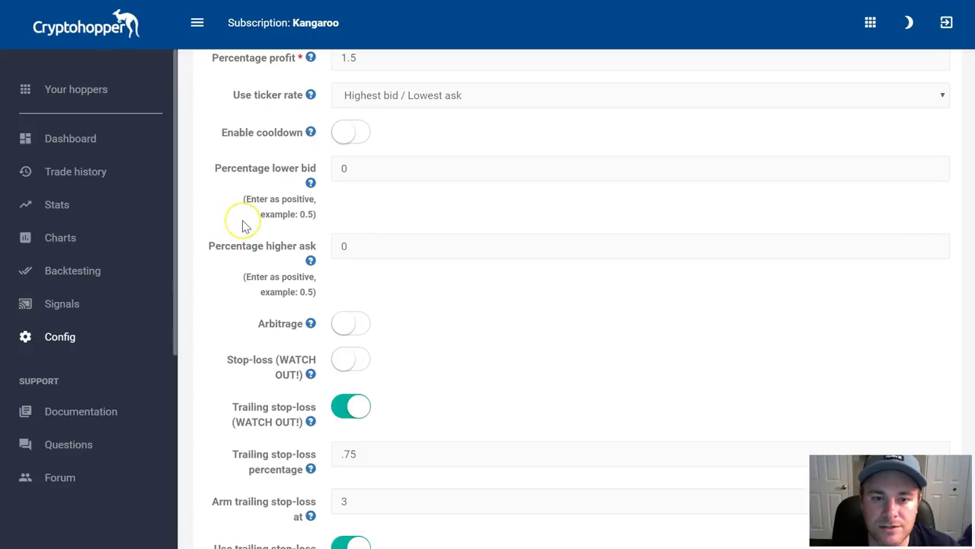
scroll(242, 221, down, 1)
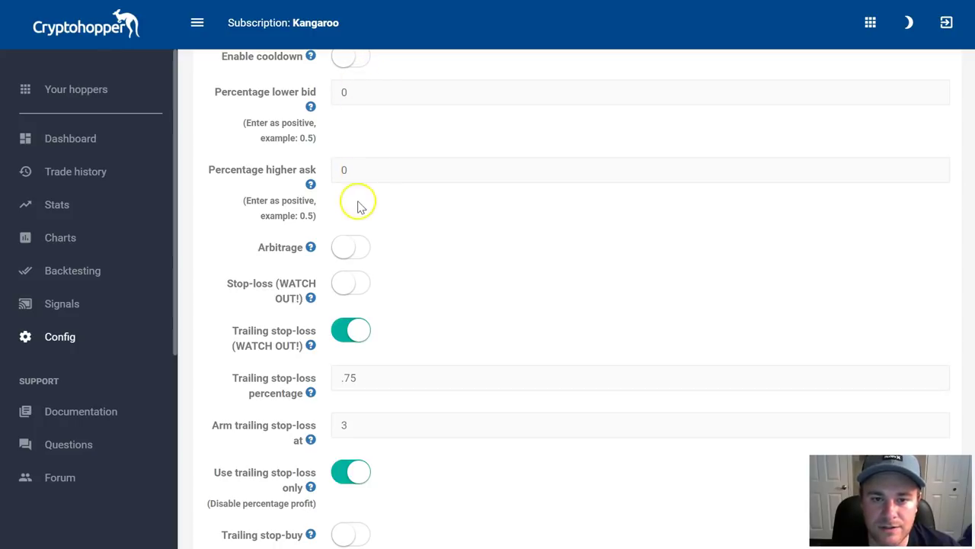
scroll(232, 224, down, 1)
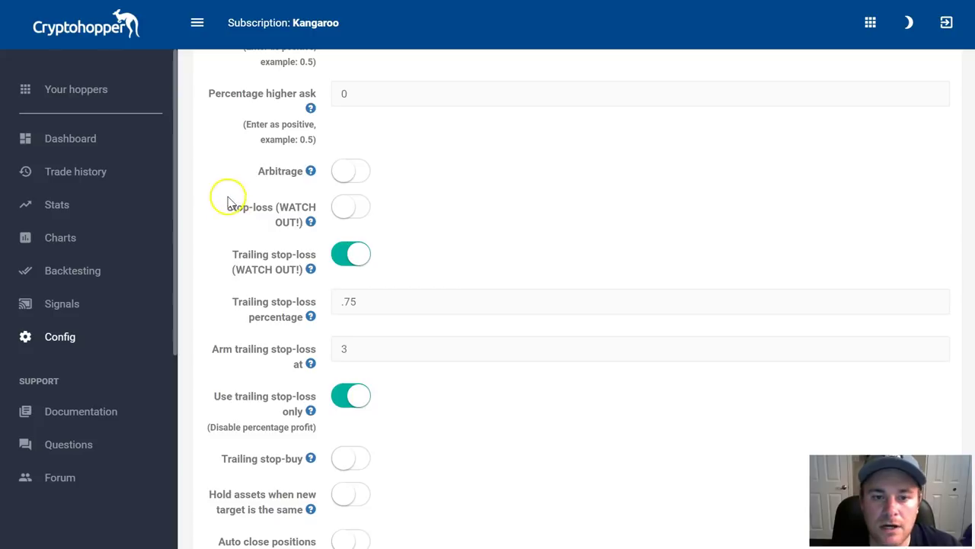
scroll(221, 192, down, 1)
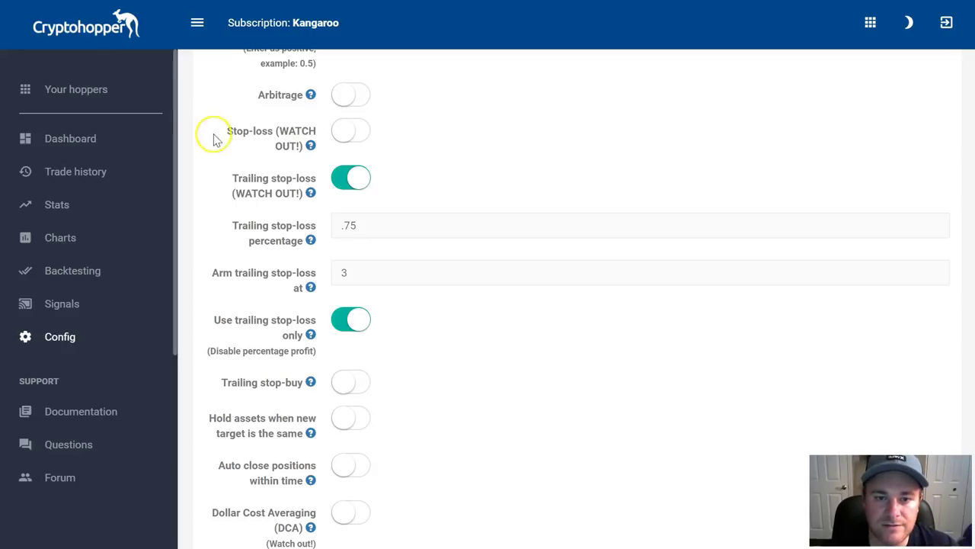
scroll(238, 183, down, 1)
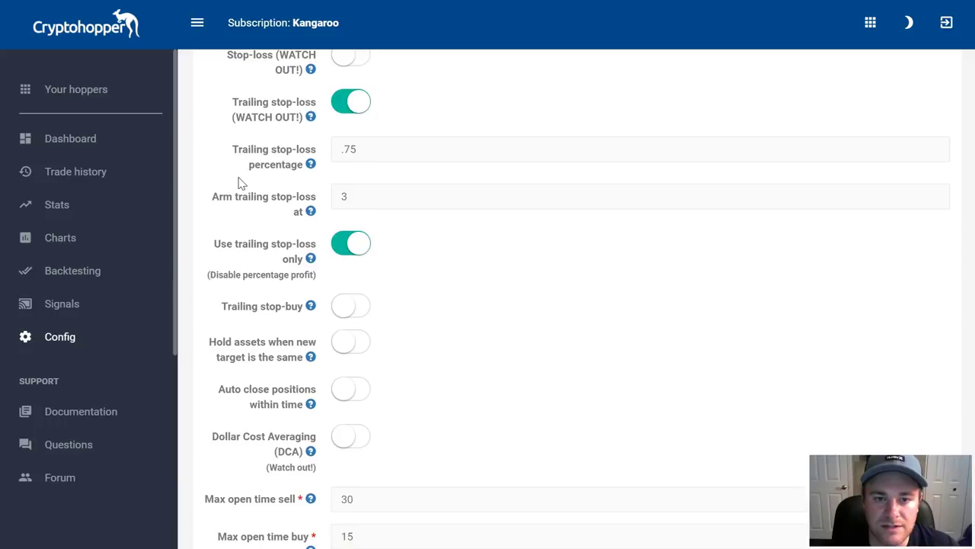
scroll(239, 183, up, 1)
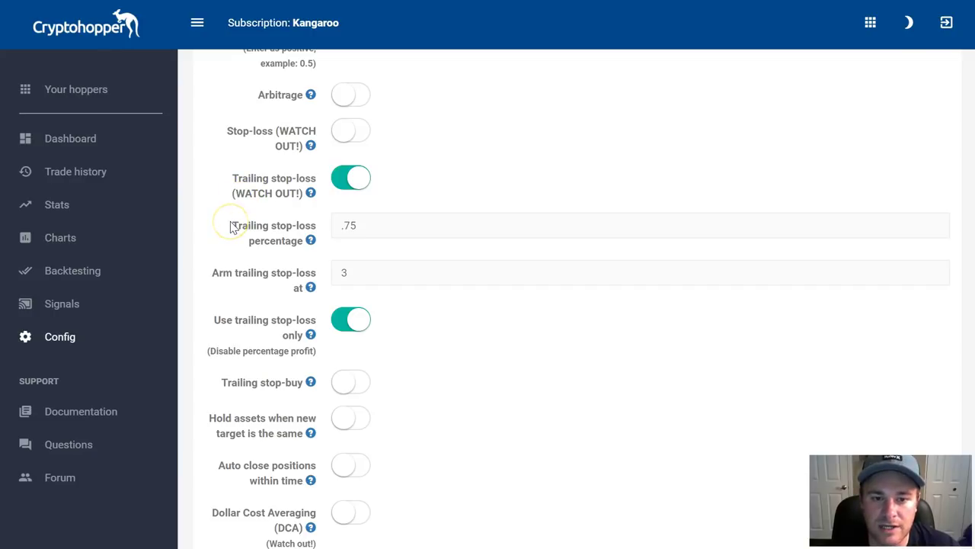
scroll(233, 227, down, 1)
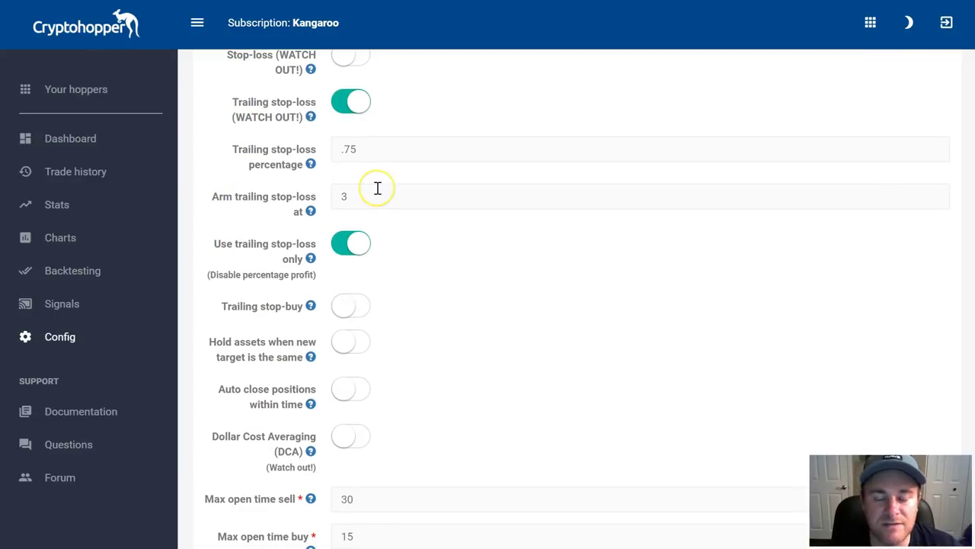
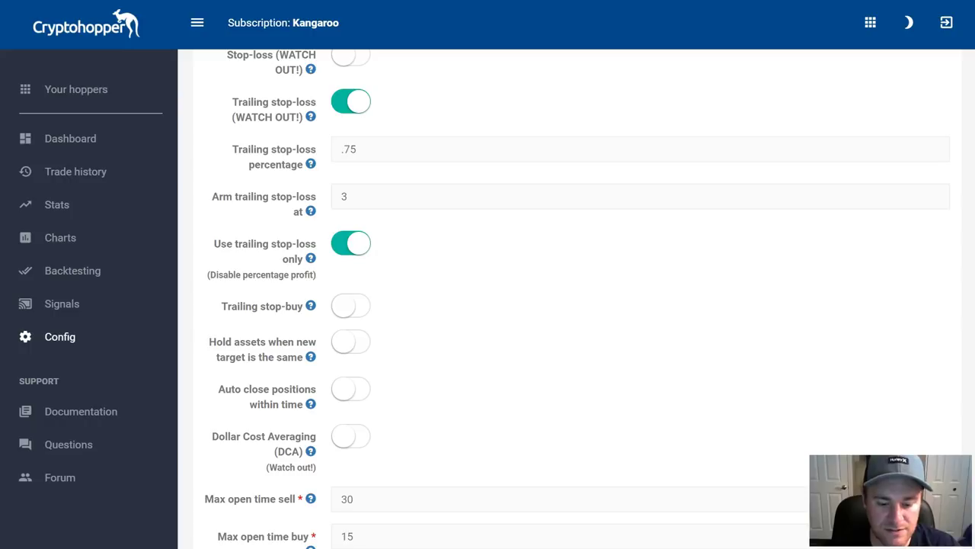
Step: Work out 3 − 0.75 = 2.25 in Calculator, then close it
drag(68, 330, 683, 97)
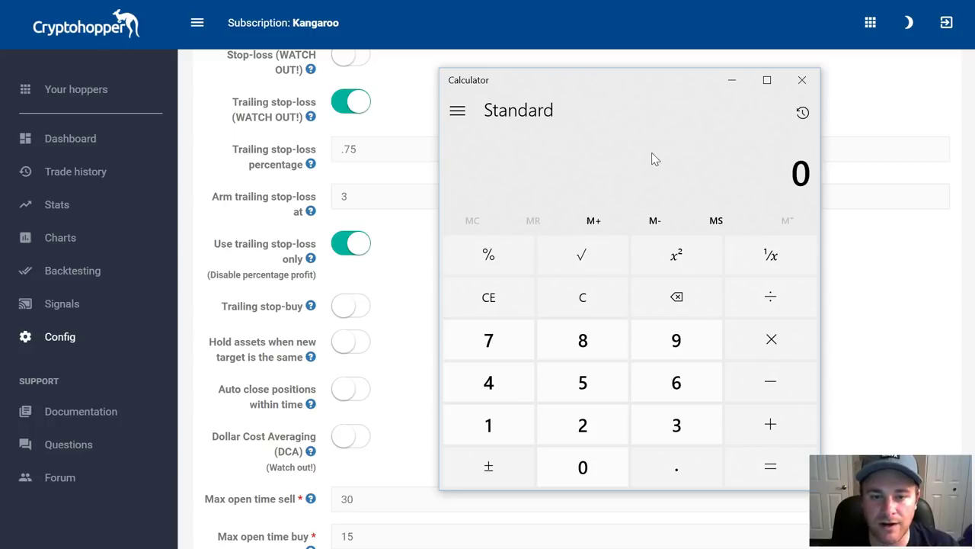
click(686, 425)
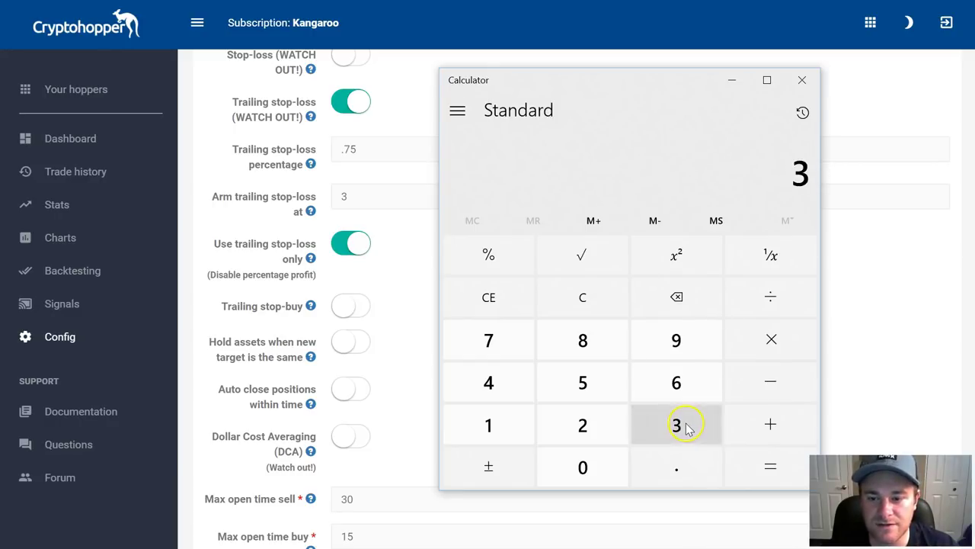
click(768, 388)
click(701, 464)
click(511, 350)
click(581, 386)
click(750, 465)
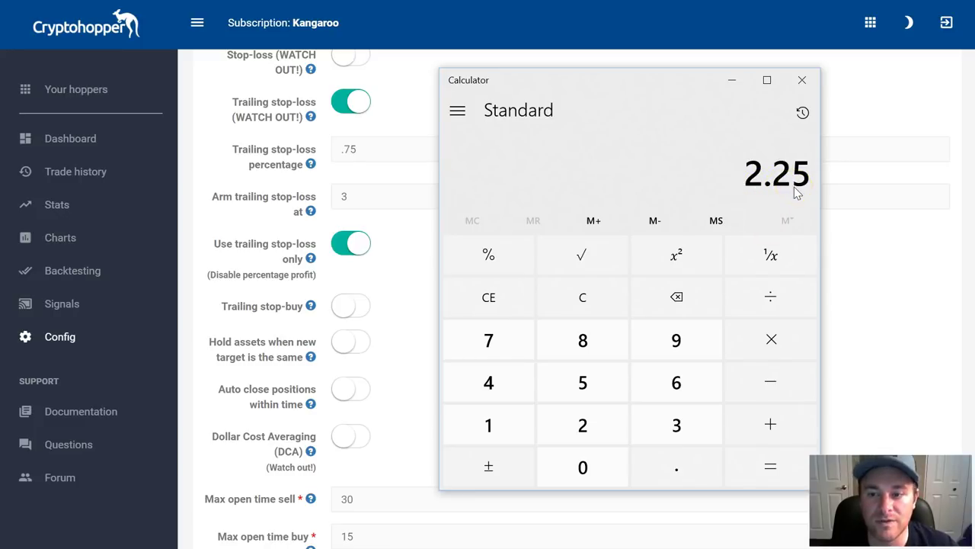
drag(794, 189, 767, 190)
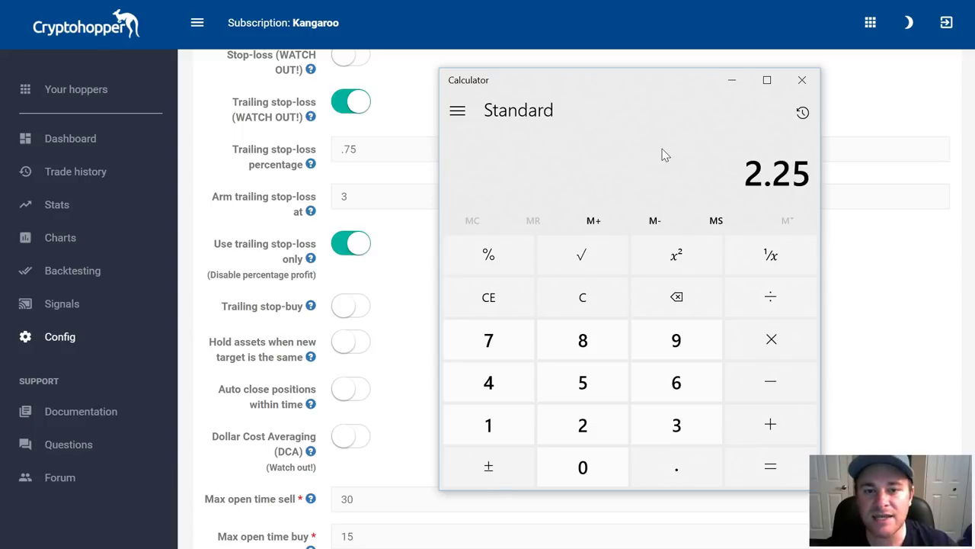
click(802, 80)
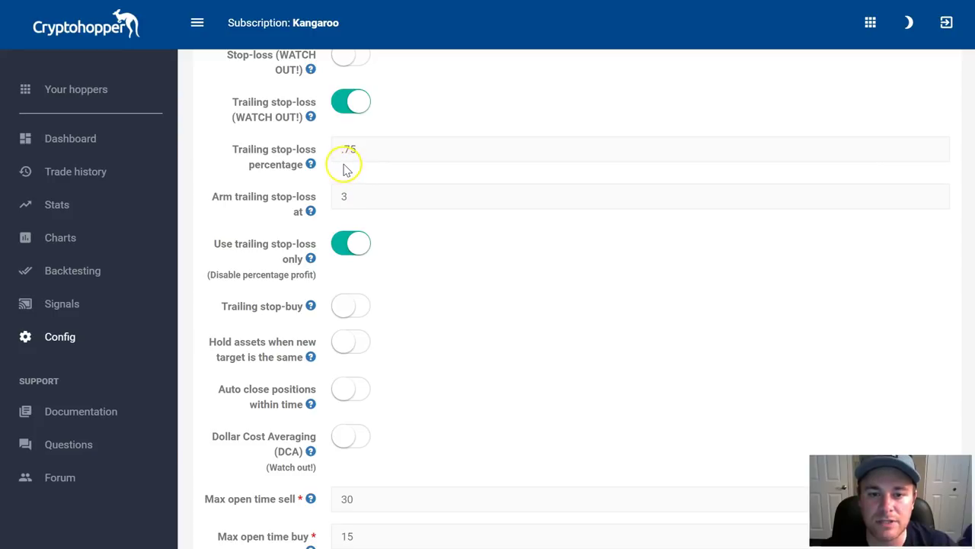
Step: Add a leading decimal point so the Trailing stop-loss percentage reads .75
click(379, 184)
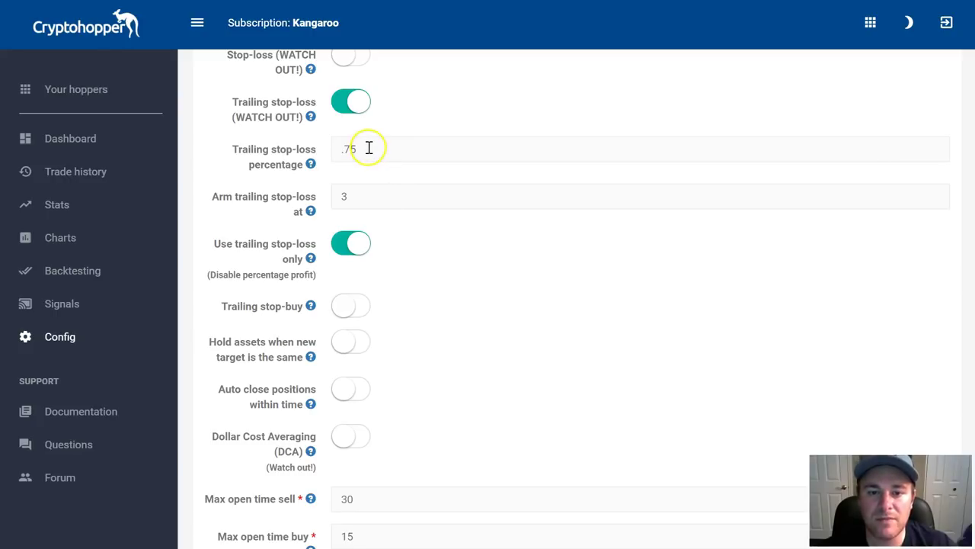
click(376, 161)
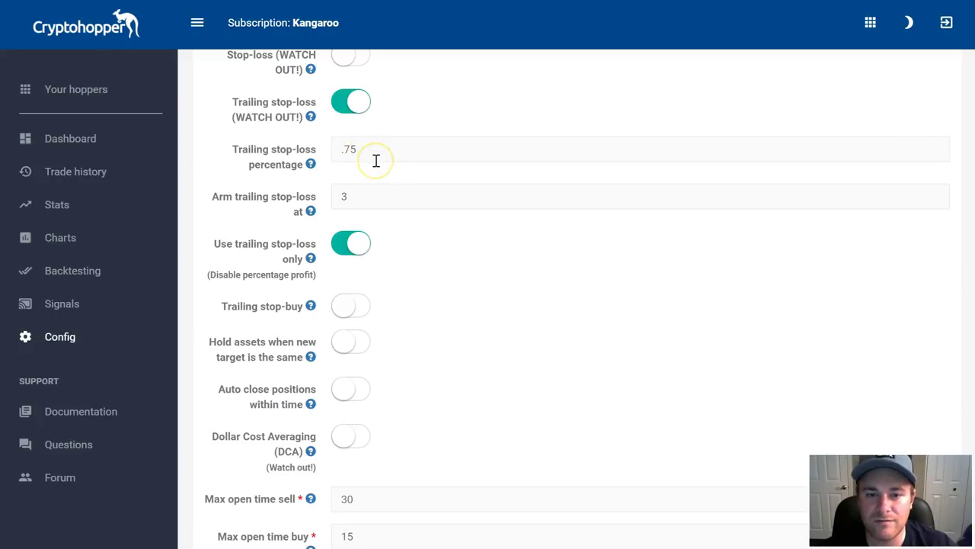
click(394, 149)
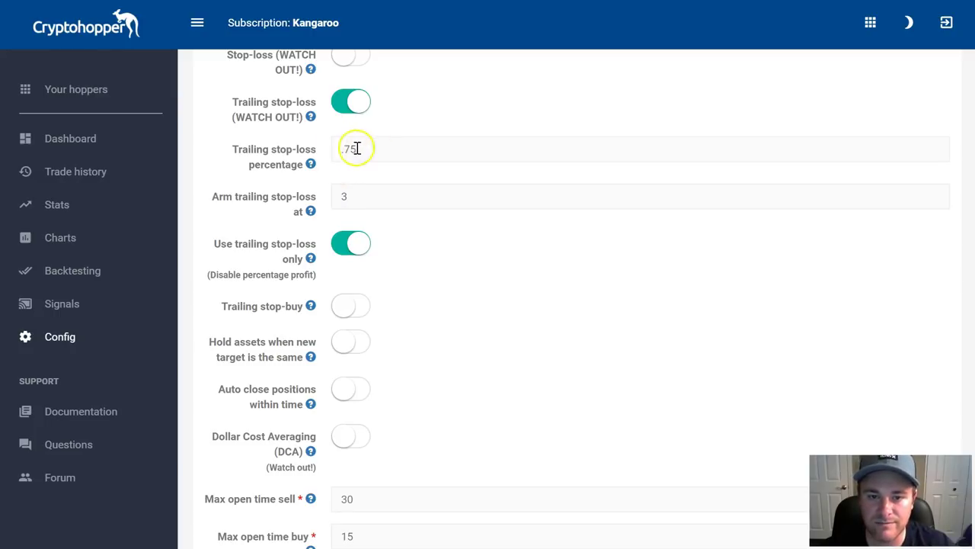
text(.)
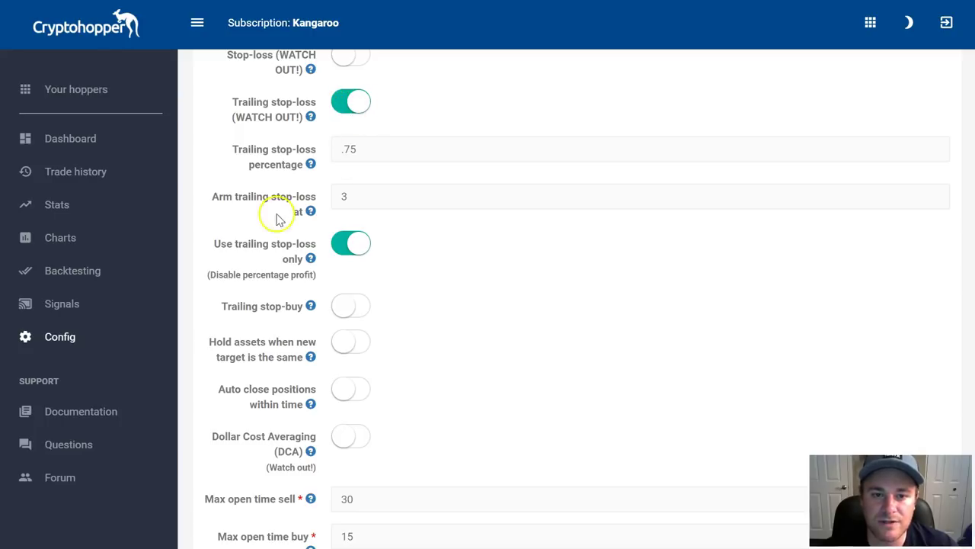
scroll(277, 218, up, 6)
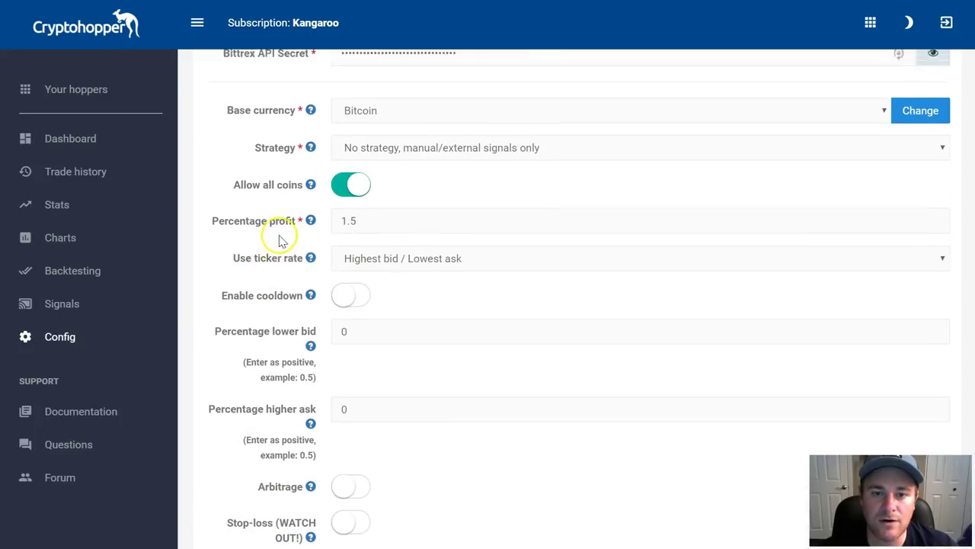
scroll(281, 240, up, 1)
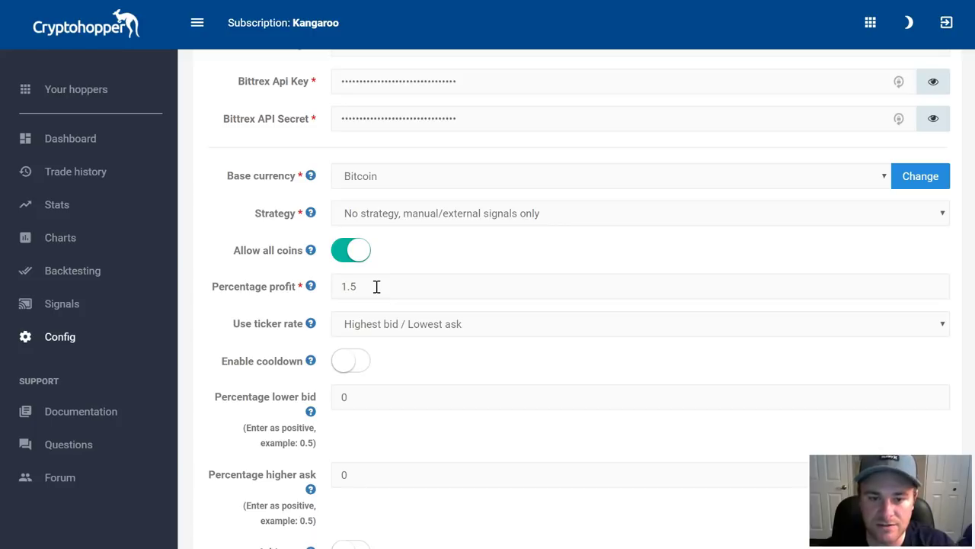
click(380, 287)
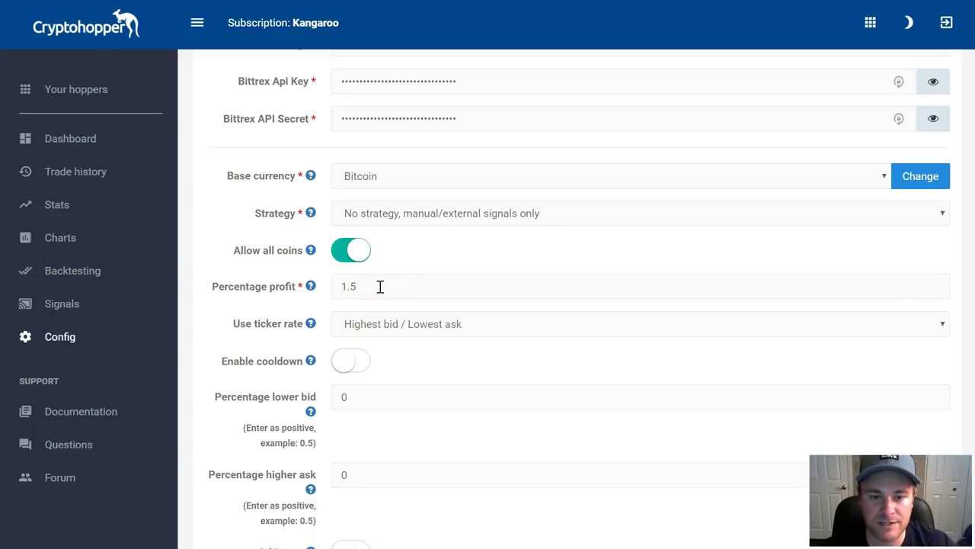
click(342, 285)
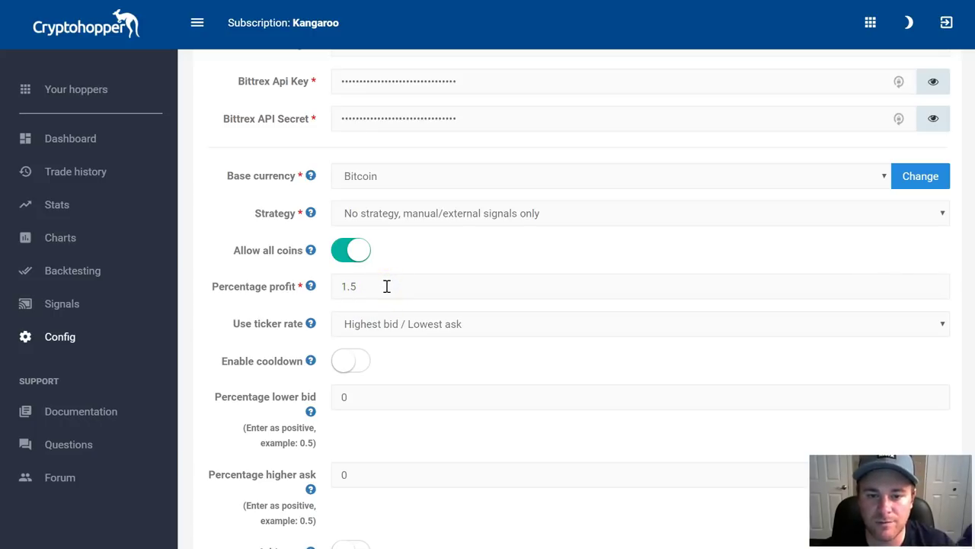
click(348, 285)
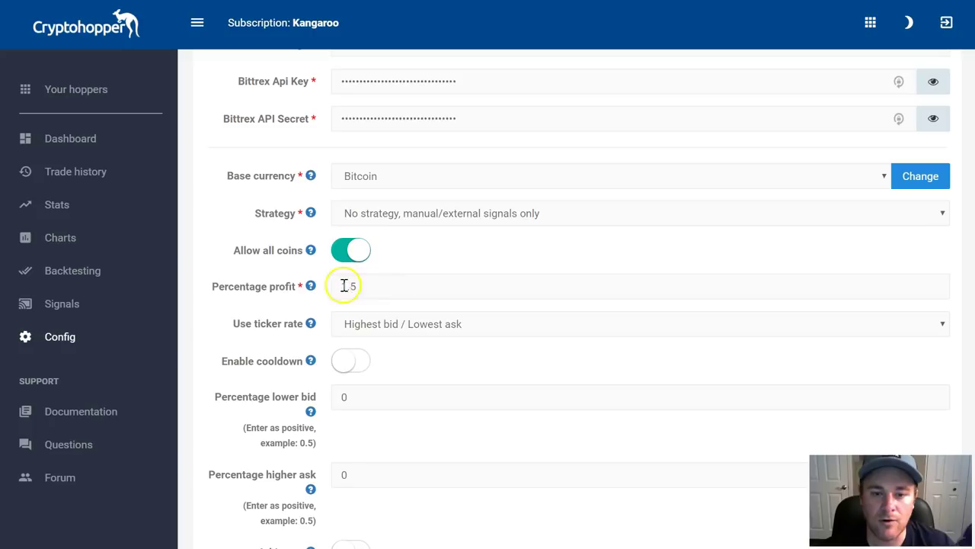
click(383, 280)
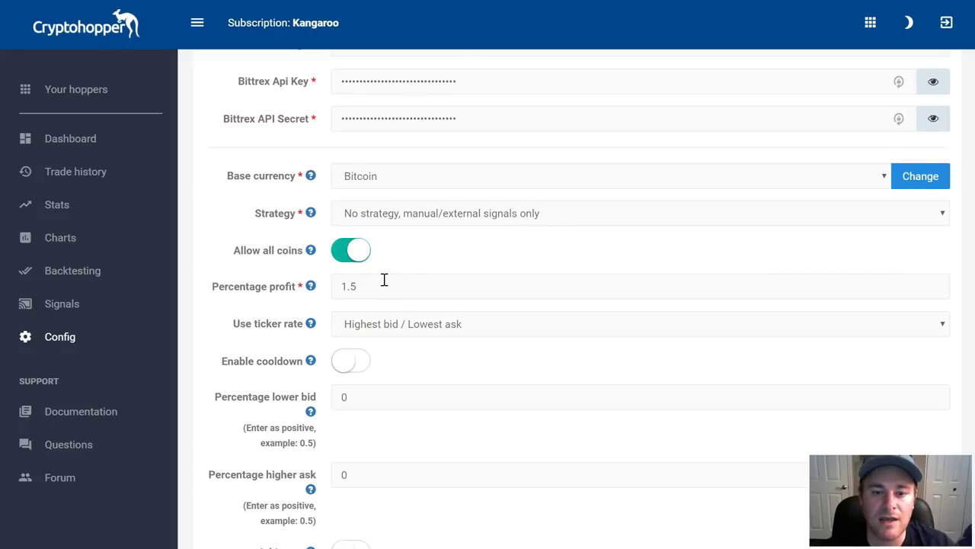
scroll(382, 282, down, 5)
click(371, 359)
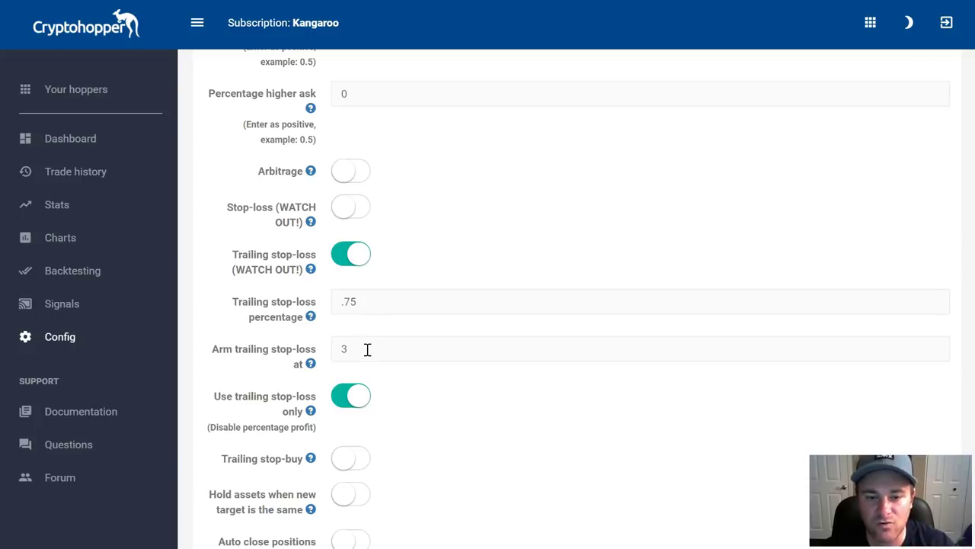
click(365, 345)
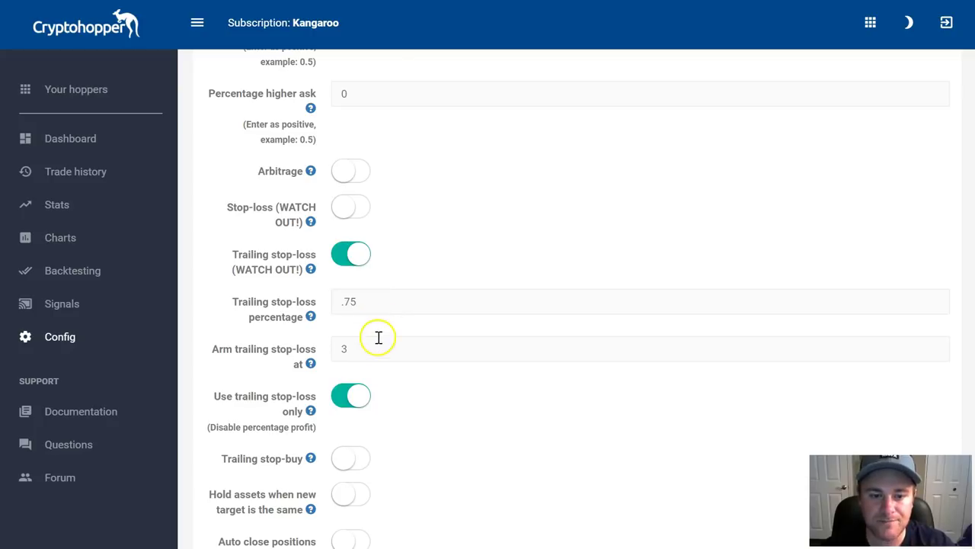
click(348, 346)
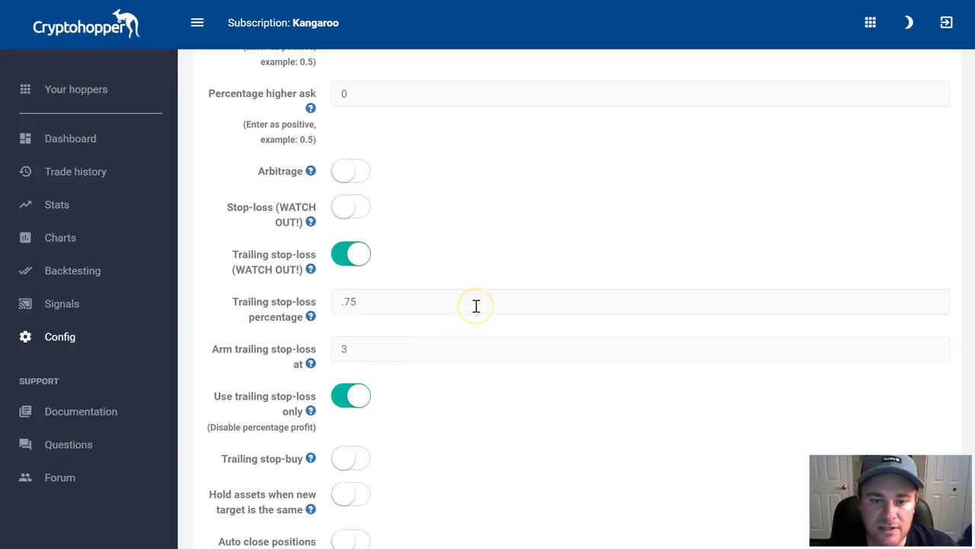
scroll(476, 306, down, 2)
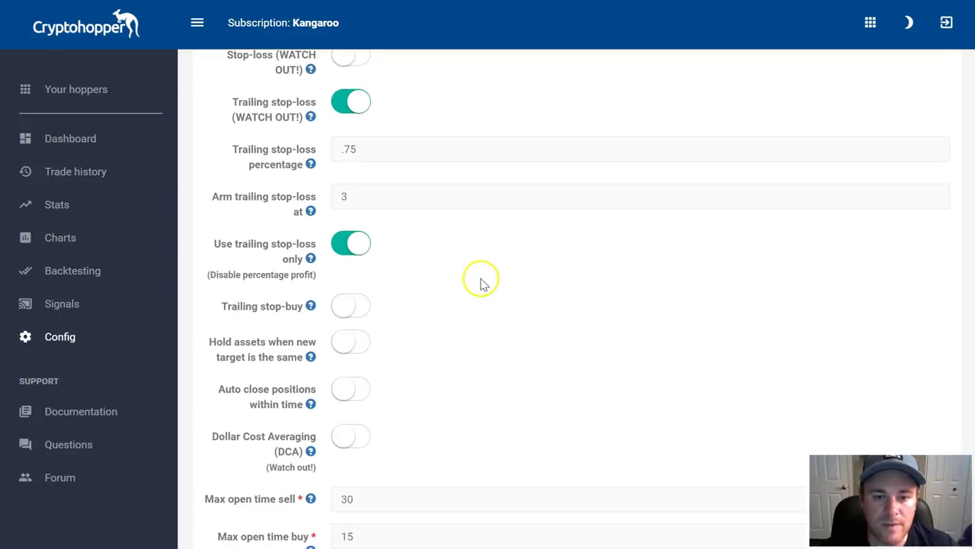
scroll(480, 280, up, 1)
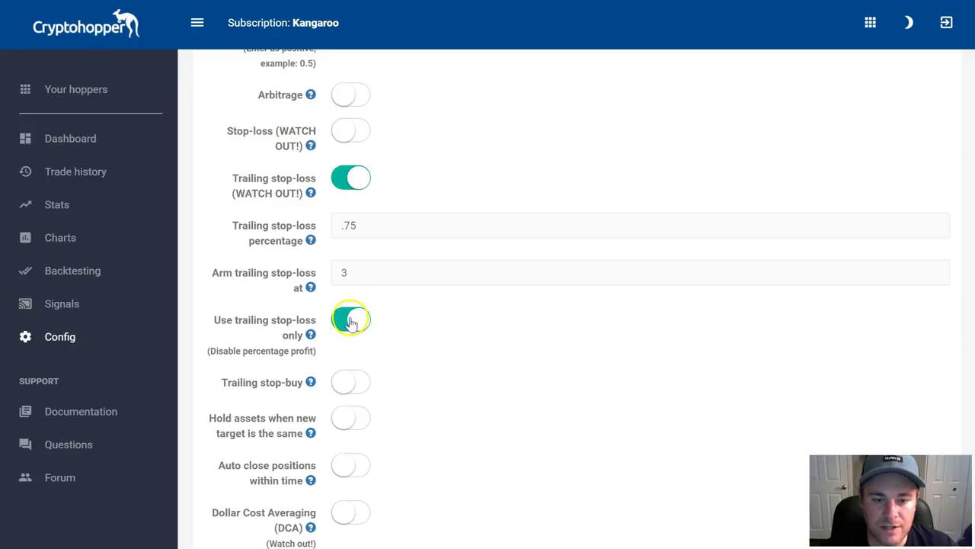
scroll(320, 353, up, 5)
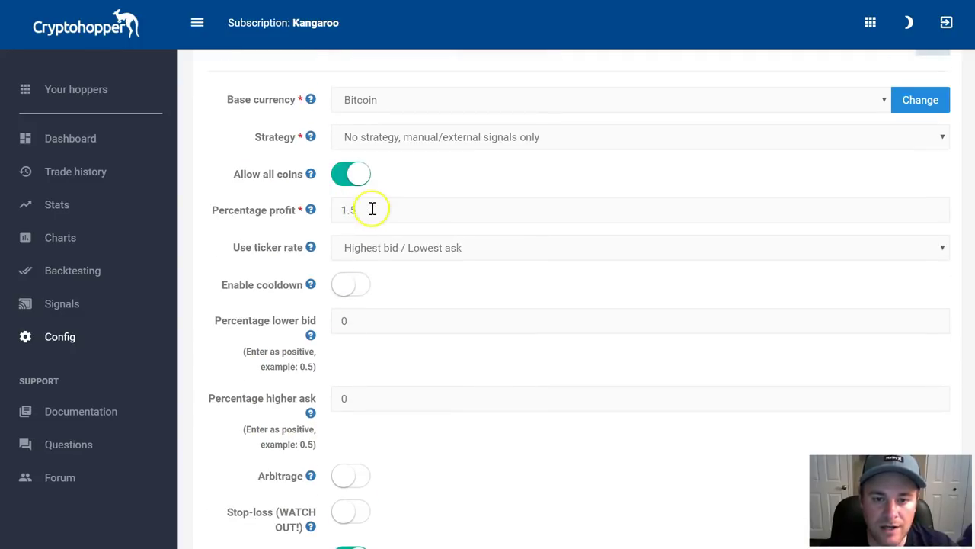
scroll(389, 381, down, 2)
scroll(388, 381, down, 3)
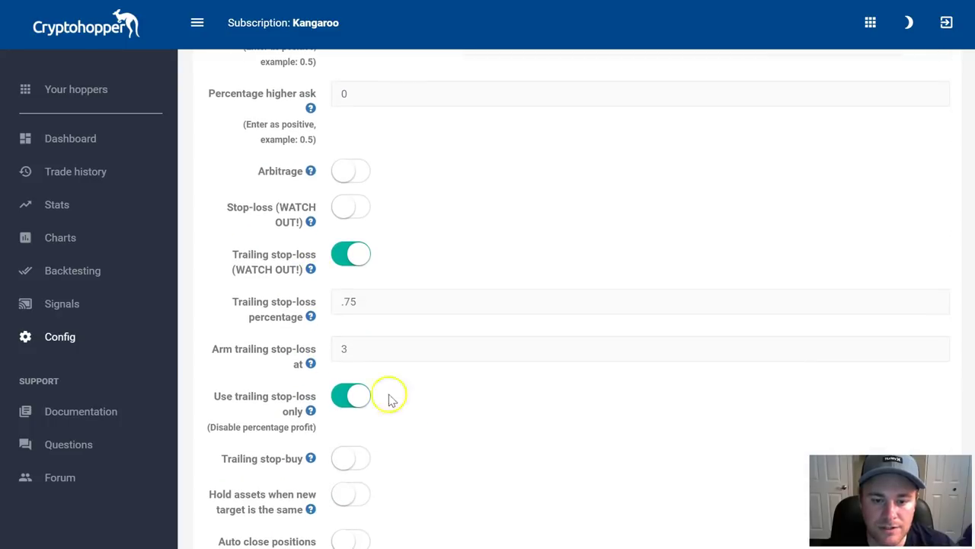
scroll(412, 404, down, 1)
scroll(423, 410, down, 2)
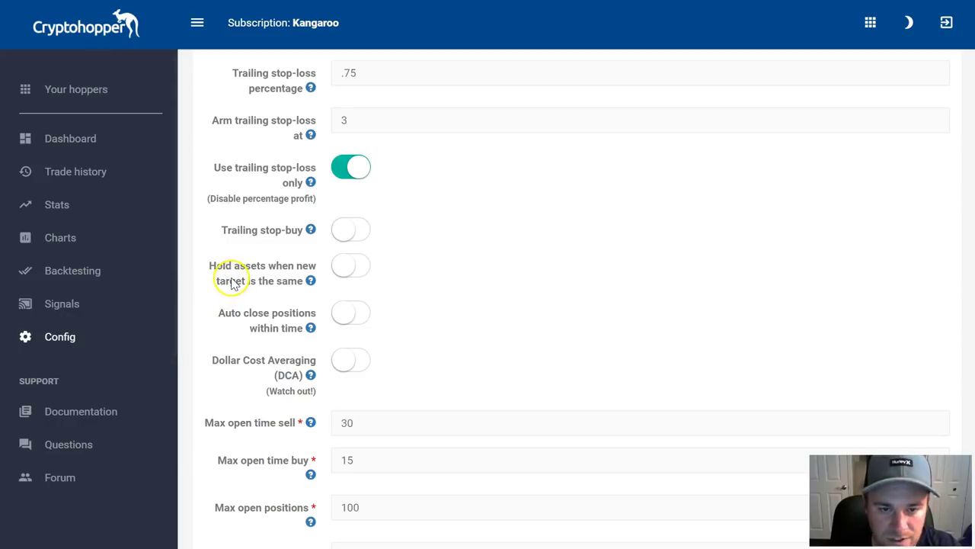
scroll(238, 274, down, 1)
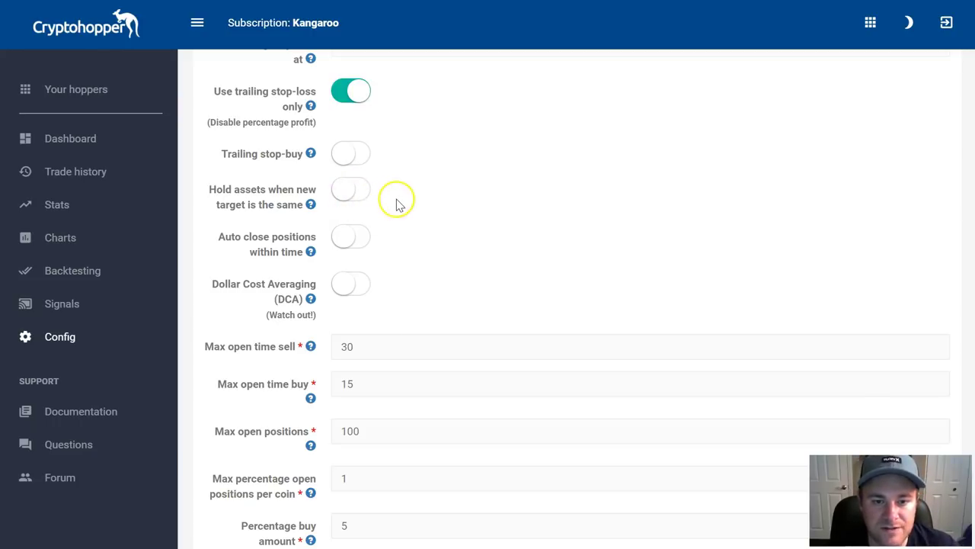
scroll(399, 200, down, 1)
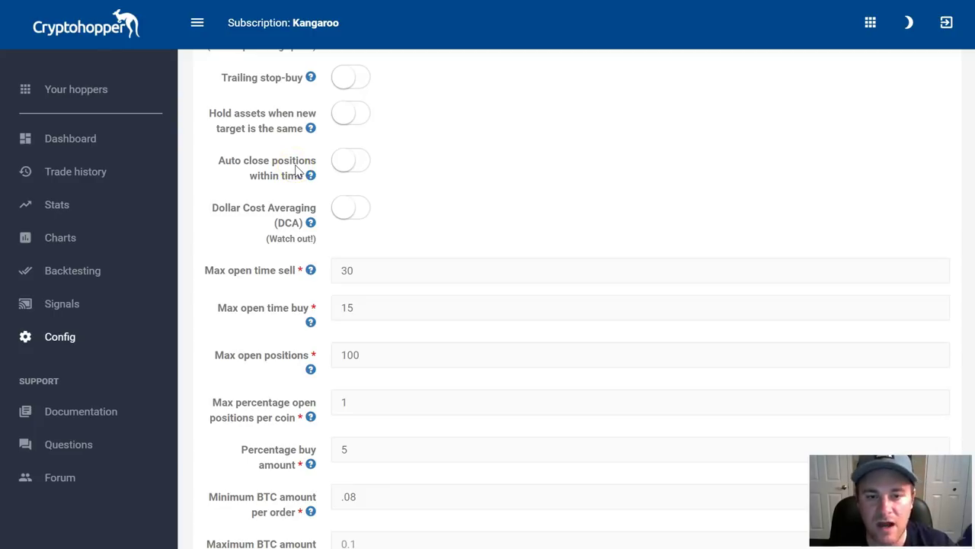
scroll(297, 170, down, 1)
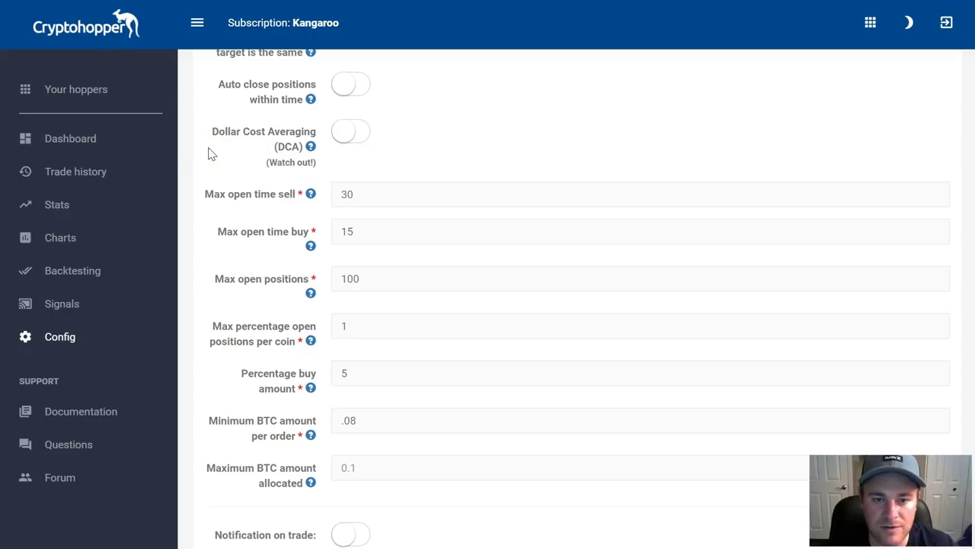
scroll(214, 154, down, 1)
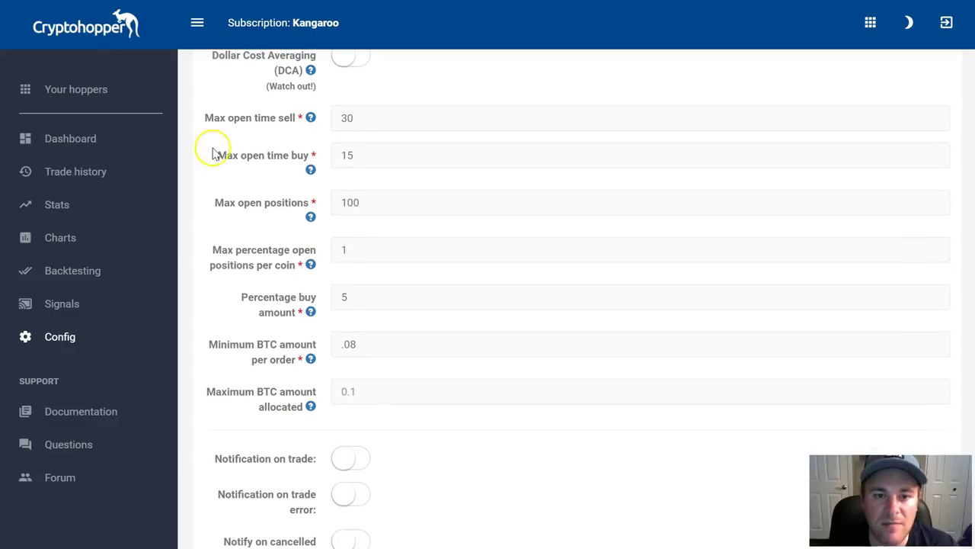
click(344, 118)
click(348, 117)
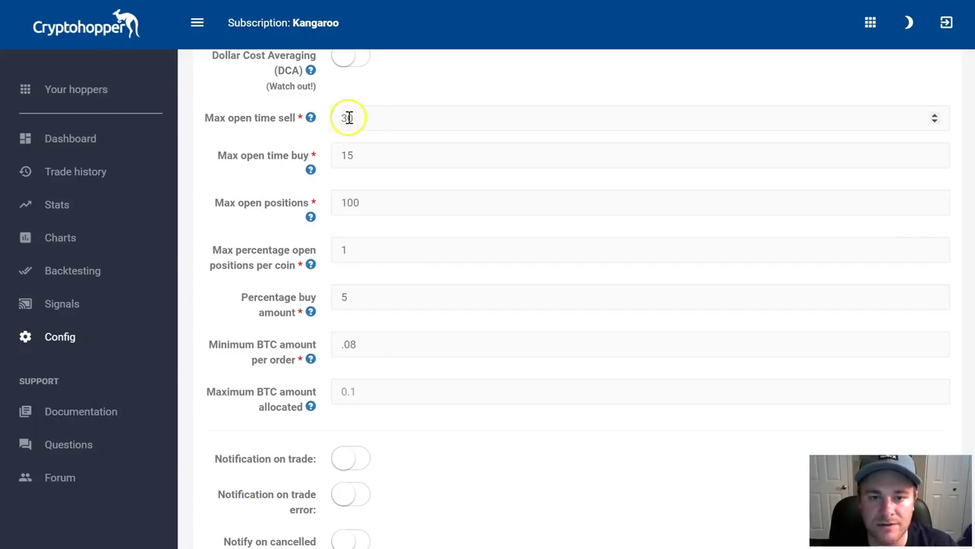
click(341, 116)
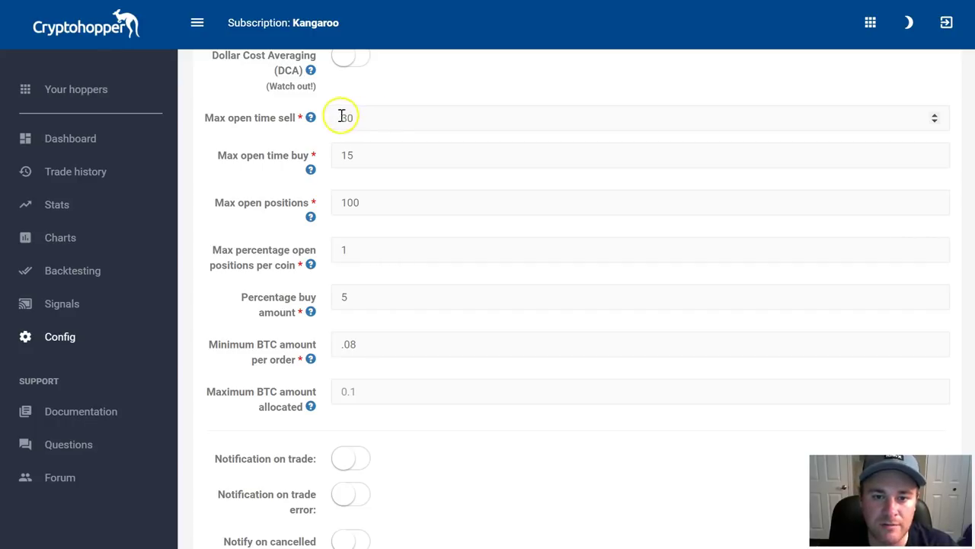
click(348, 115)
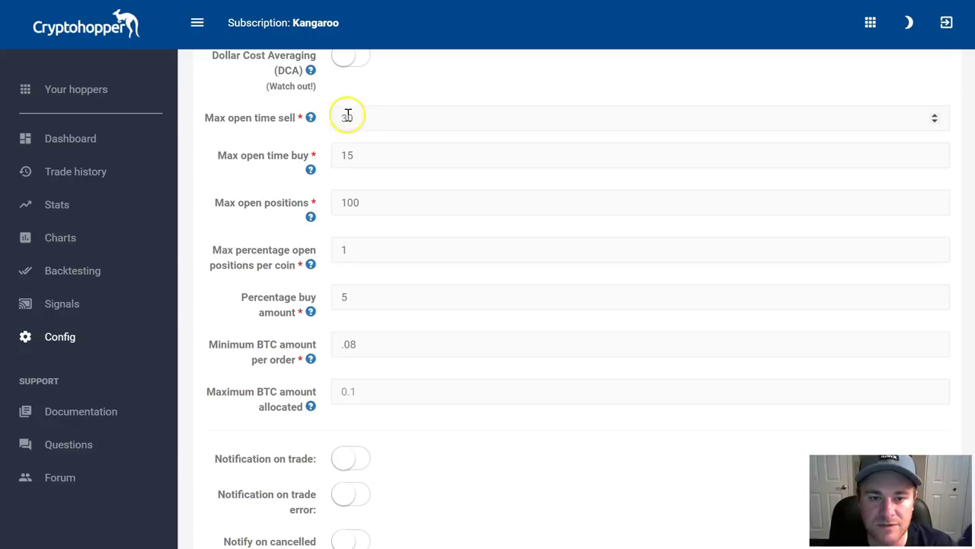
click(359, 153)
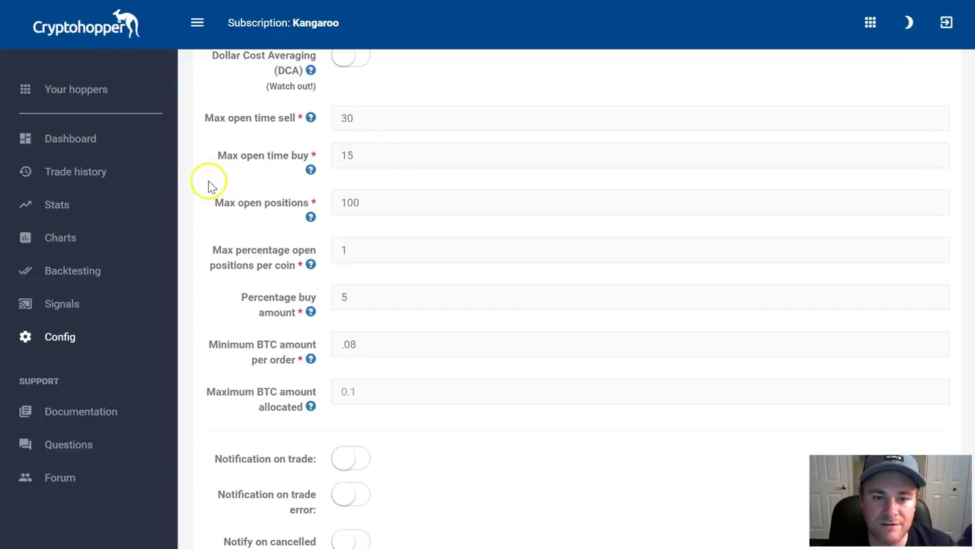
scroll(211, 186, down, 1)
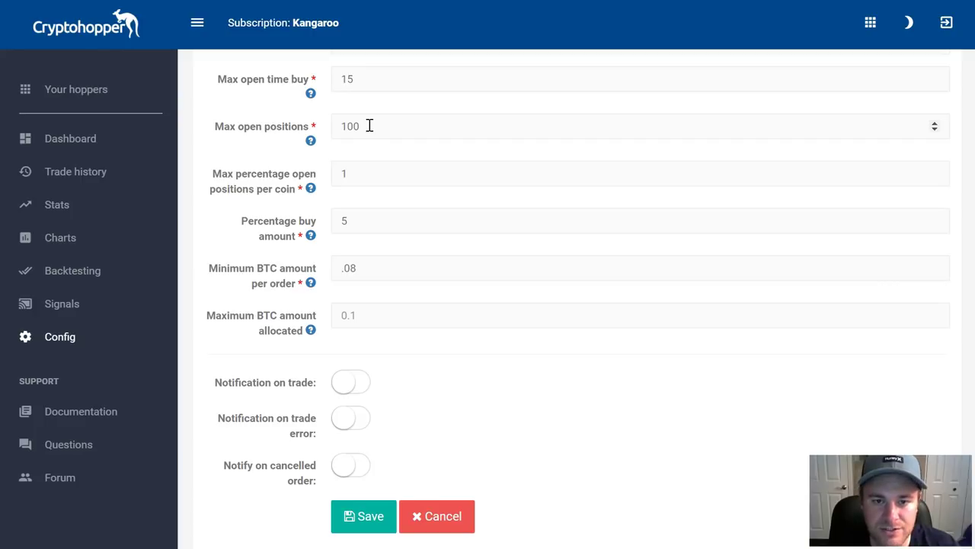
click(371, 126)
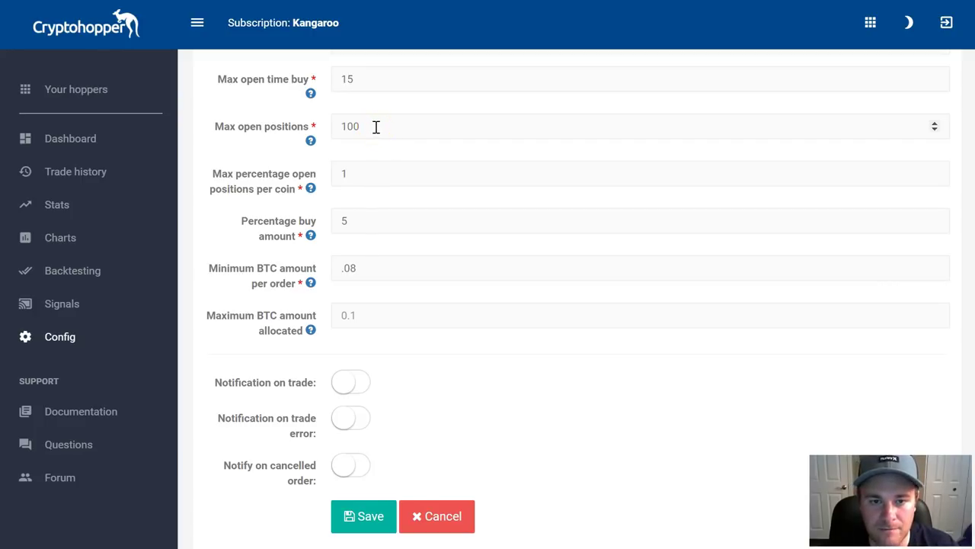
click(266, 131)
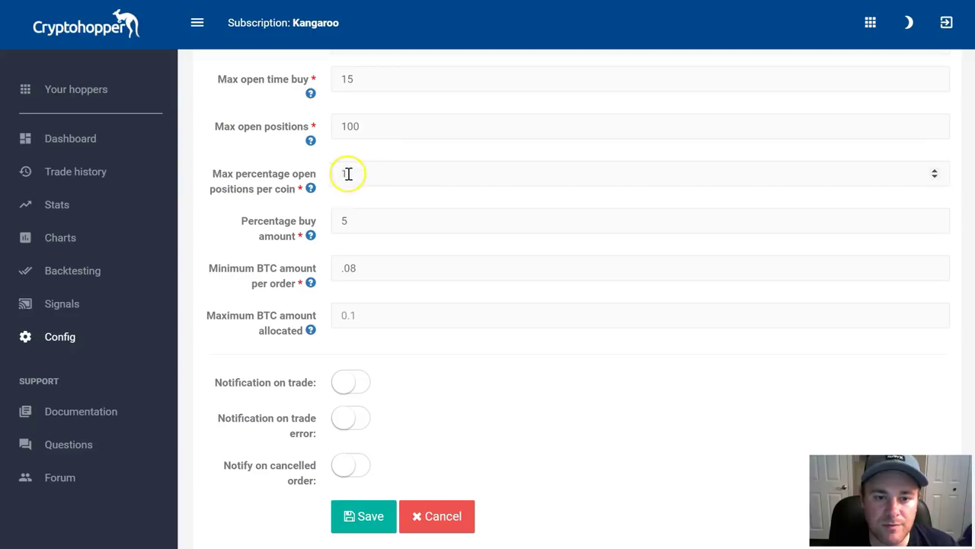
scroll(381, 172, down, 1)
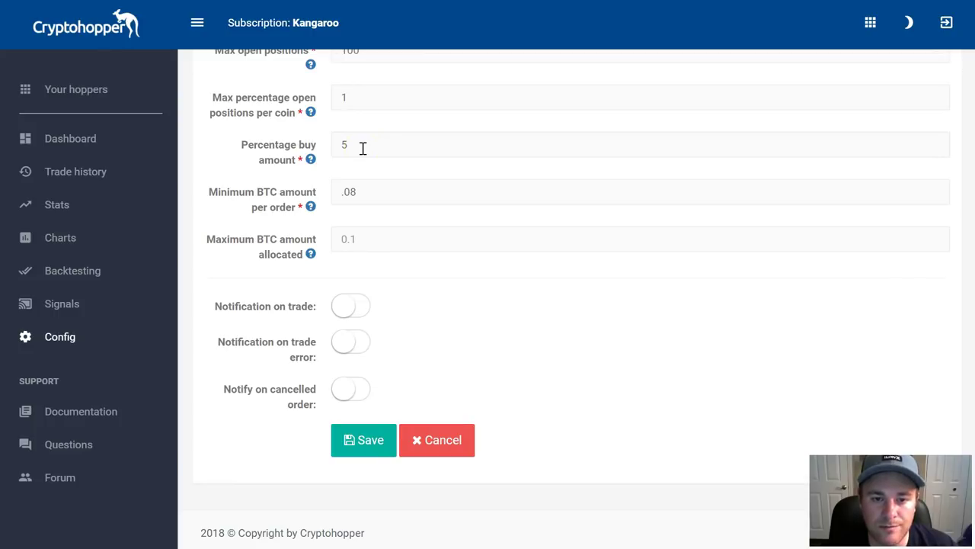
click(357, 146)
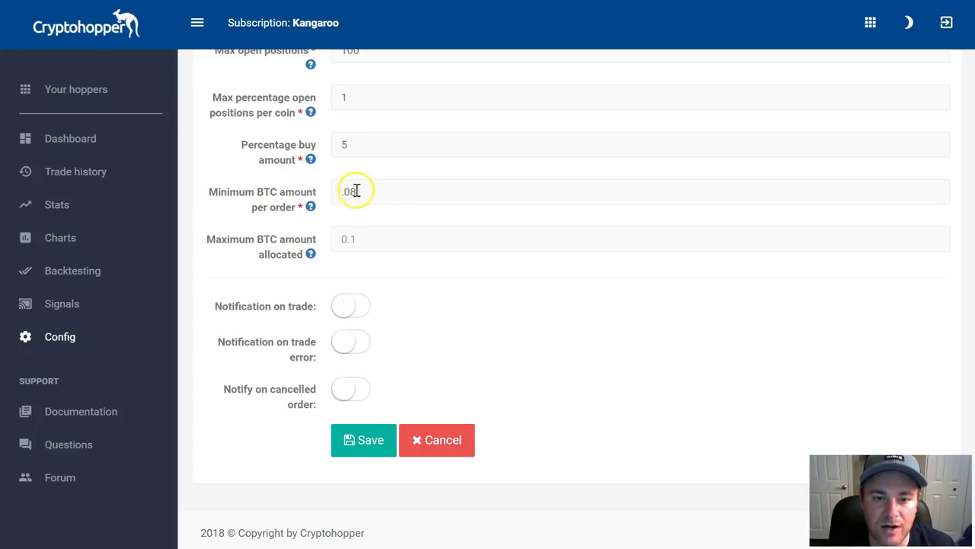
click(332, 239)
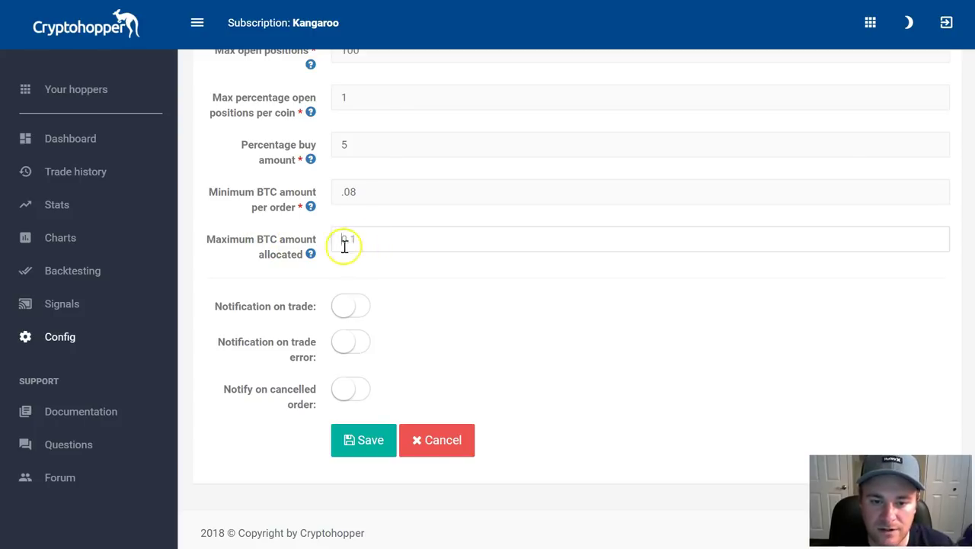
click(195, 289)
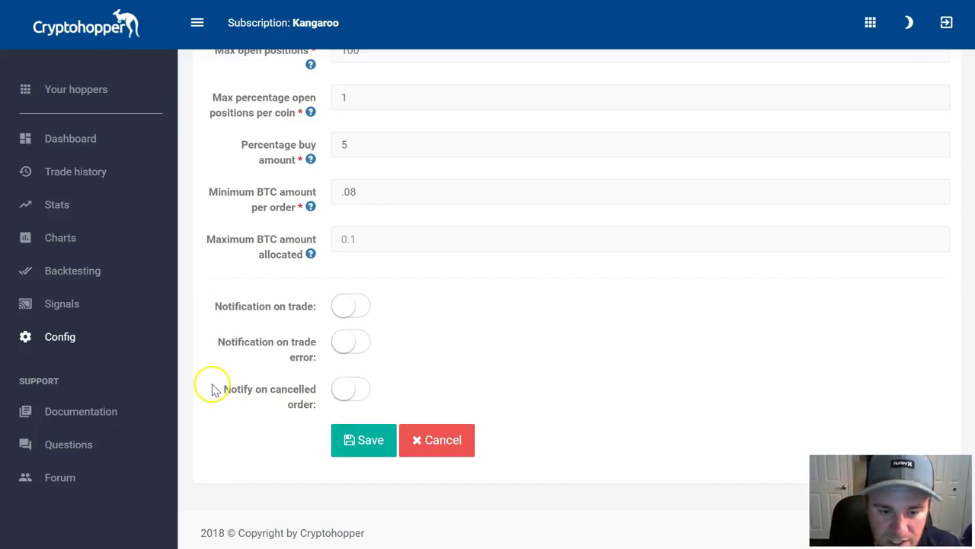
scroll(209, 387, up, 2)
scroll(214, 389, up, 1)
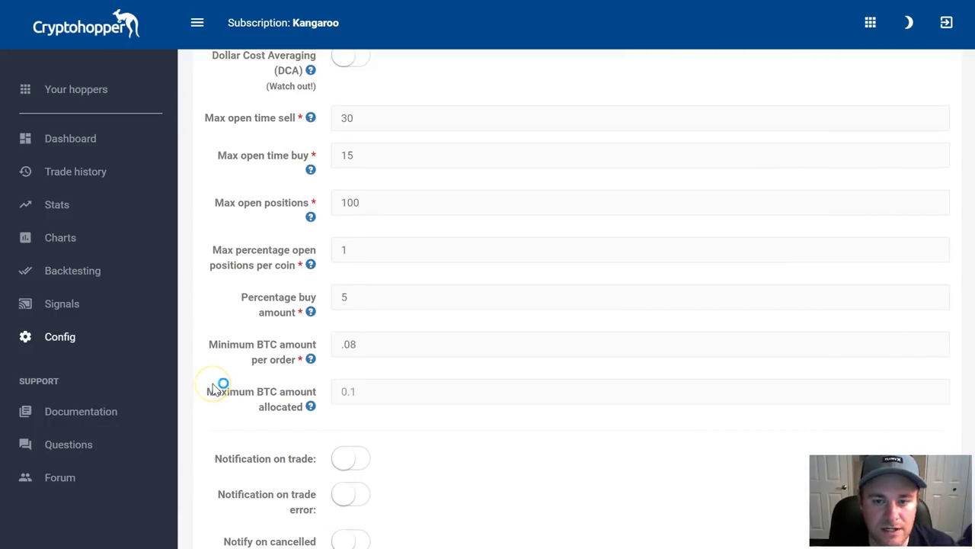
scroll(217, 387, up, 2)
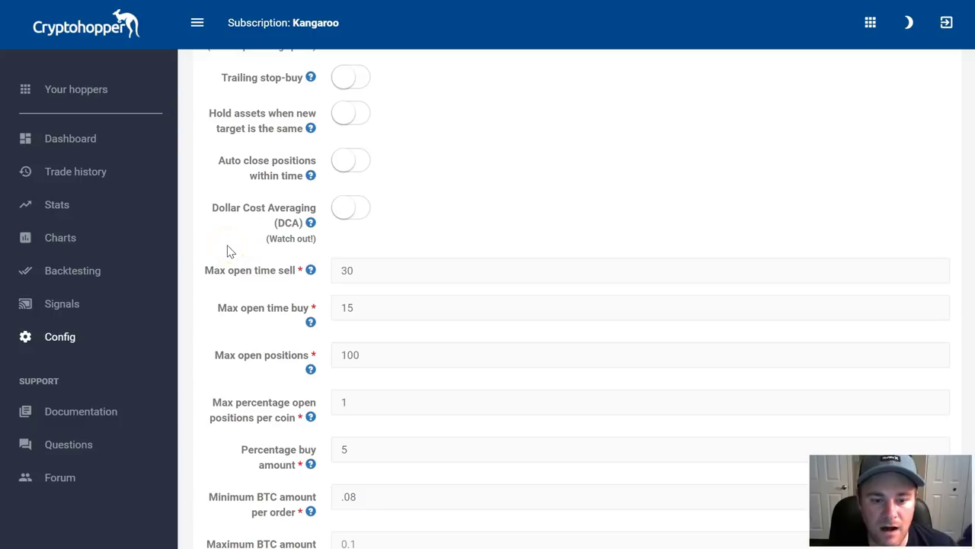
scroll(230, 251, up, 4)
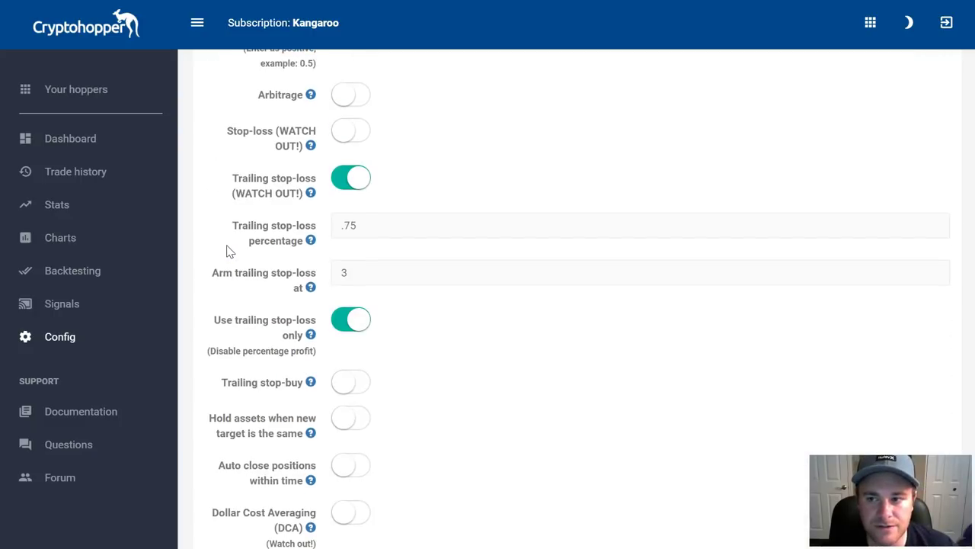
scroll(230, 251, up, 3)
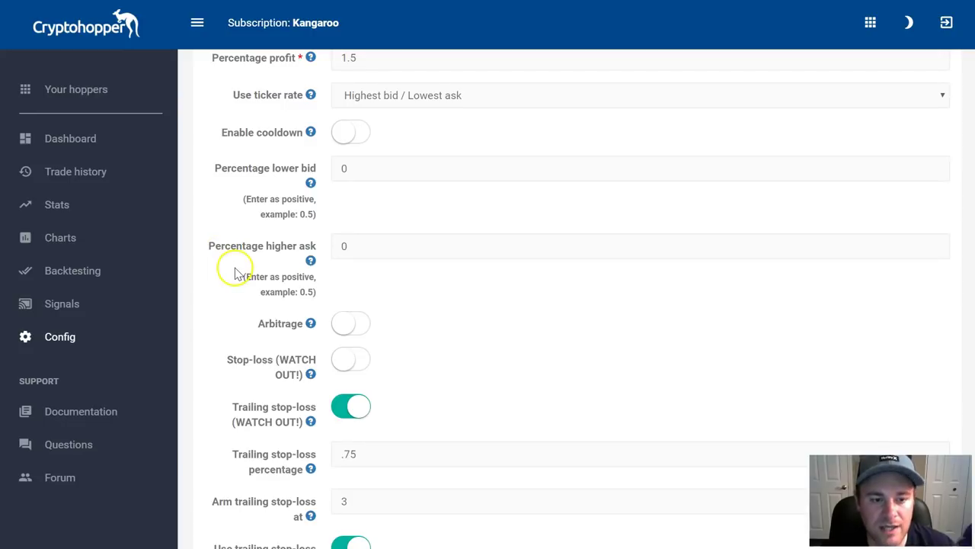
scroll(233, 273, up, 2)
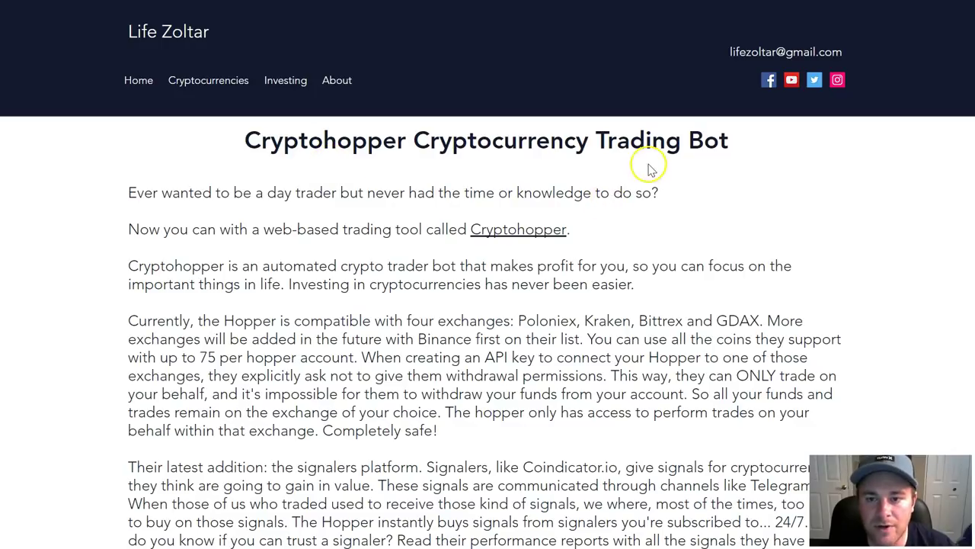
Step: Scroll the Life Zoltar page to the footer and back up to the consulting packages
scroll(289, 242, down, 2)
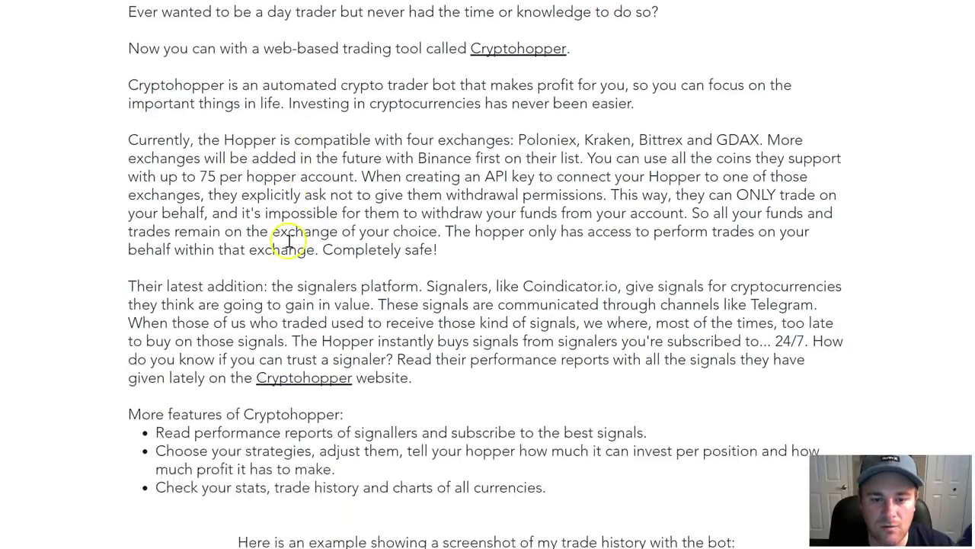
scroll(272, 324, down, 3)
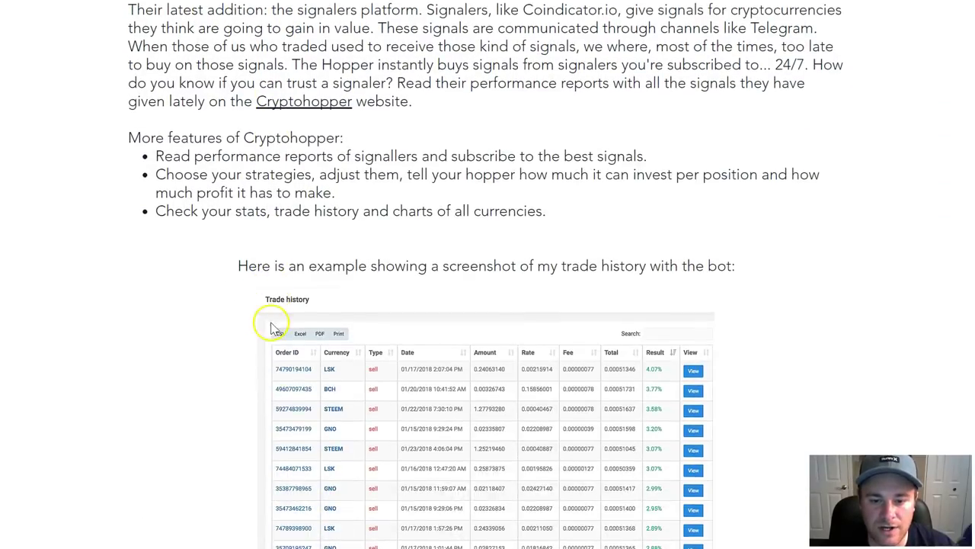
scroll(463, 340, down, 2)
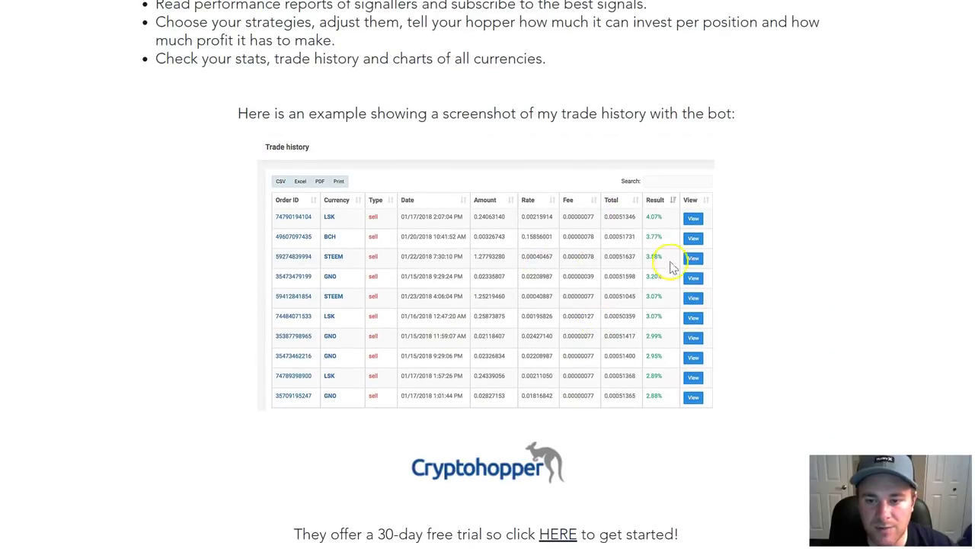
scroll(670, 267, down, 4)
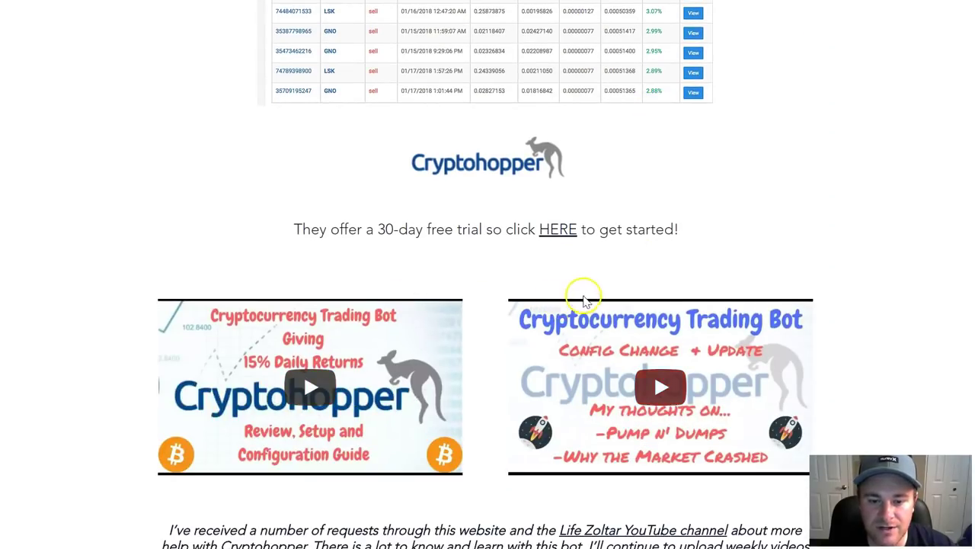
scroll(583, 300, down, 3)
scroll(515, 298, up, 1)
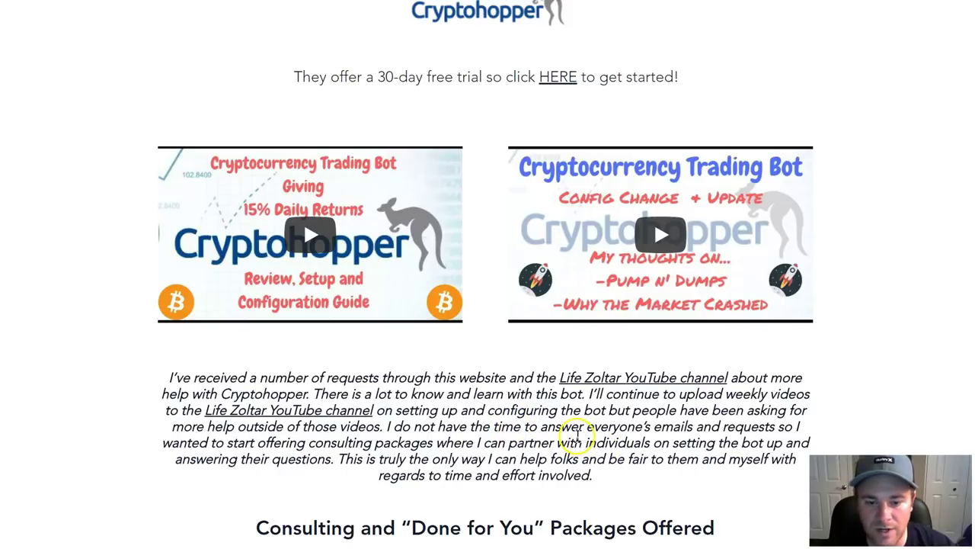
scroll(573, 427, down, 2)
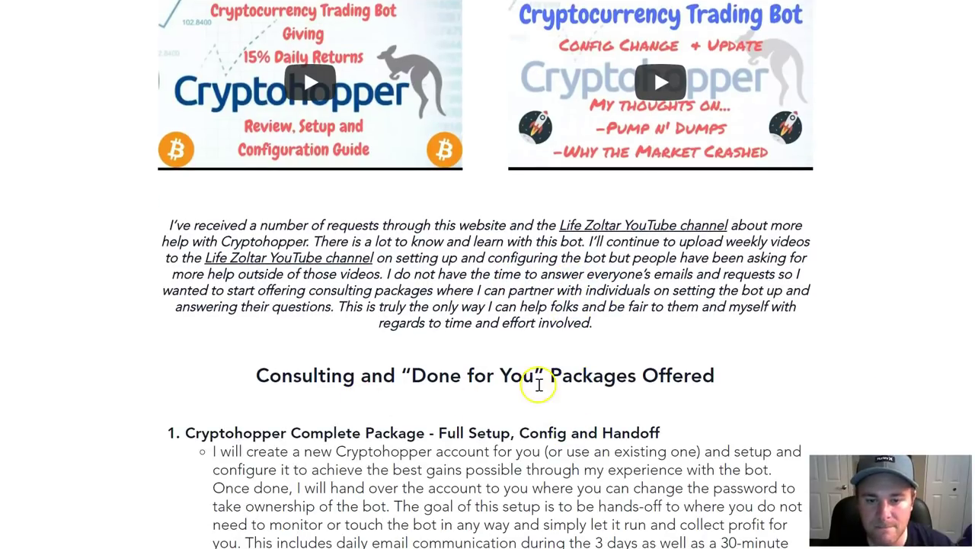
scroll(564, 388, down, 1)
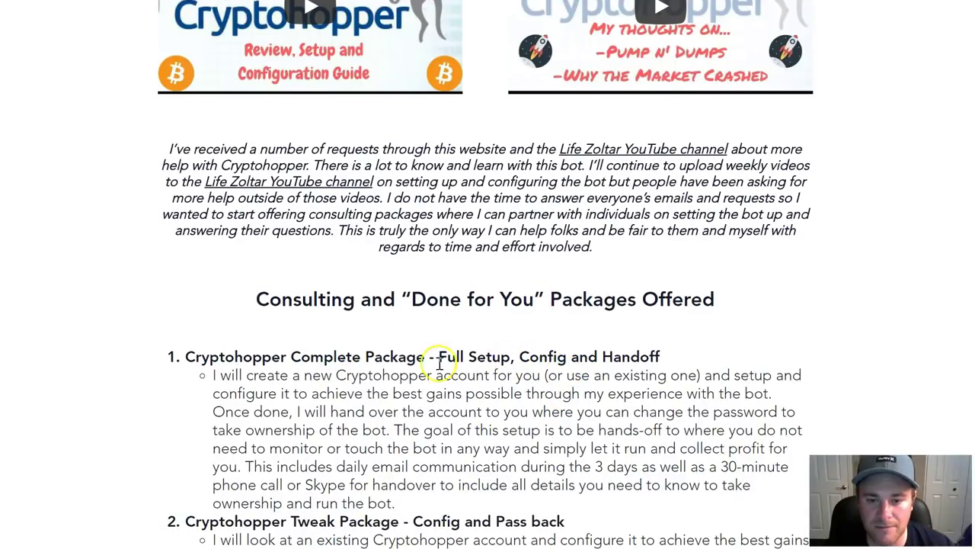
scroll(604, 357, down, 1)
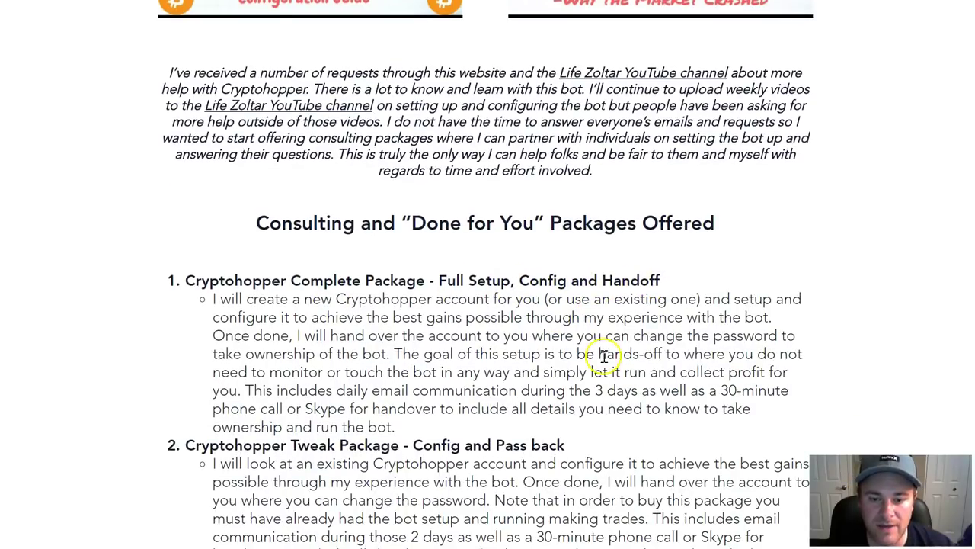
scroll(336, 419, down, 1)
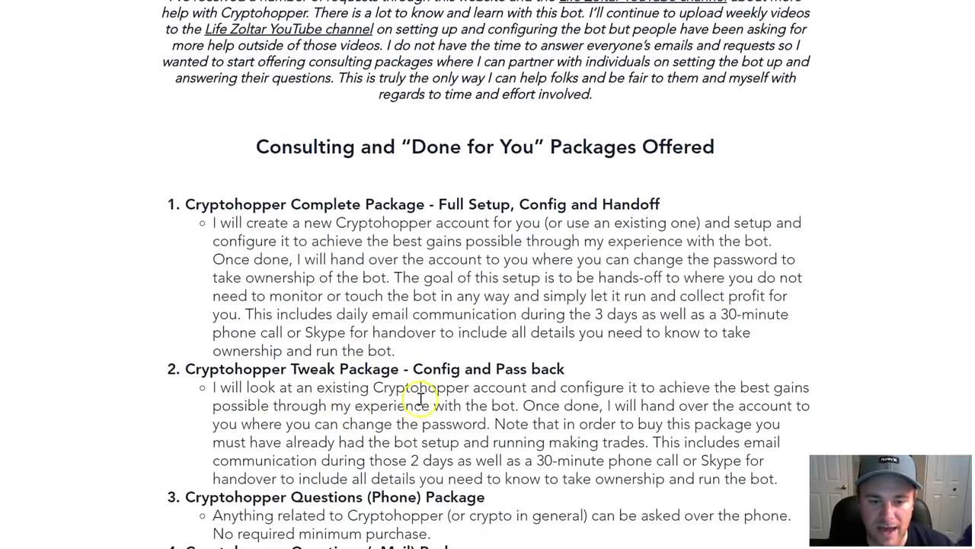
scroll(426, 400, down, 4)
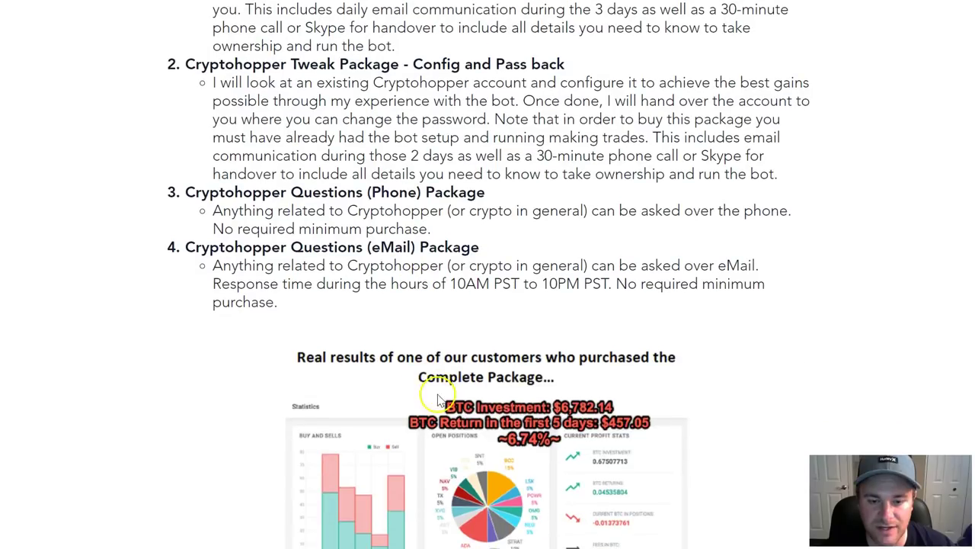
scroll(438, 400, down, 4)
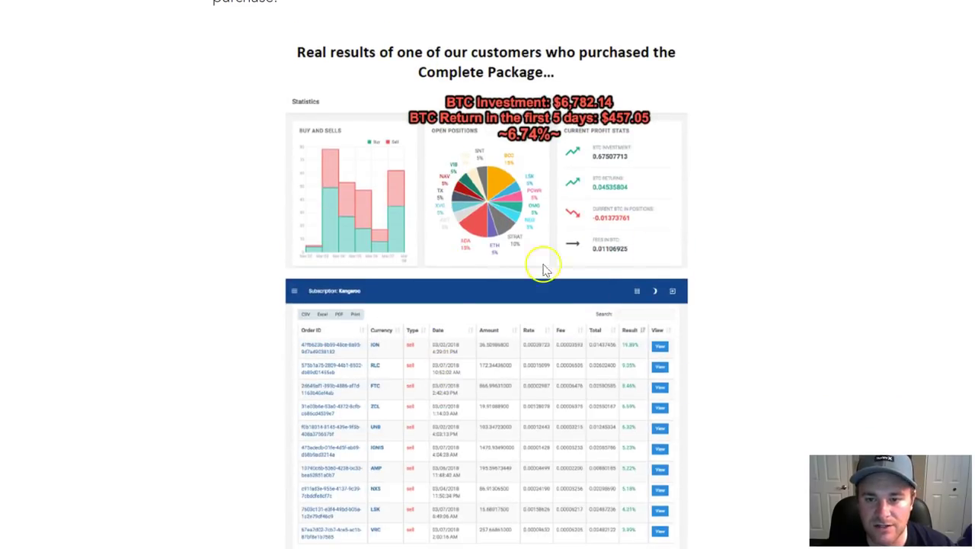
scroll(463, 271, down, 4)
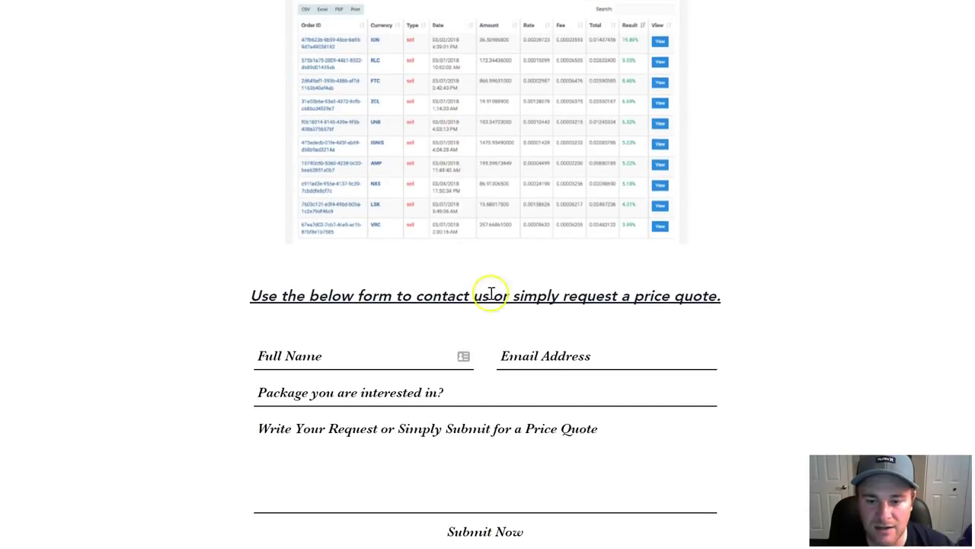
scroll(244, 340, down, 2)
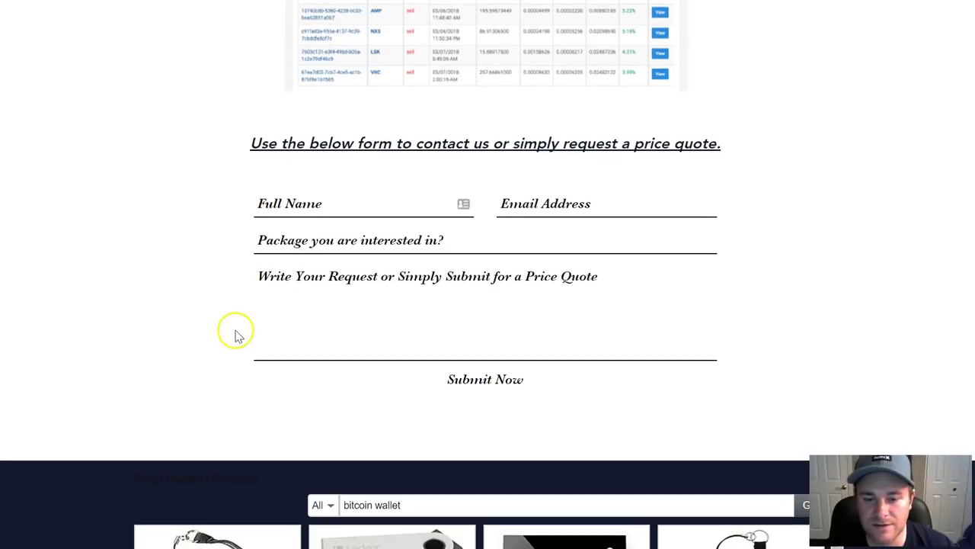
scroll(200, 287, down, 2)
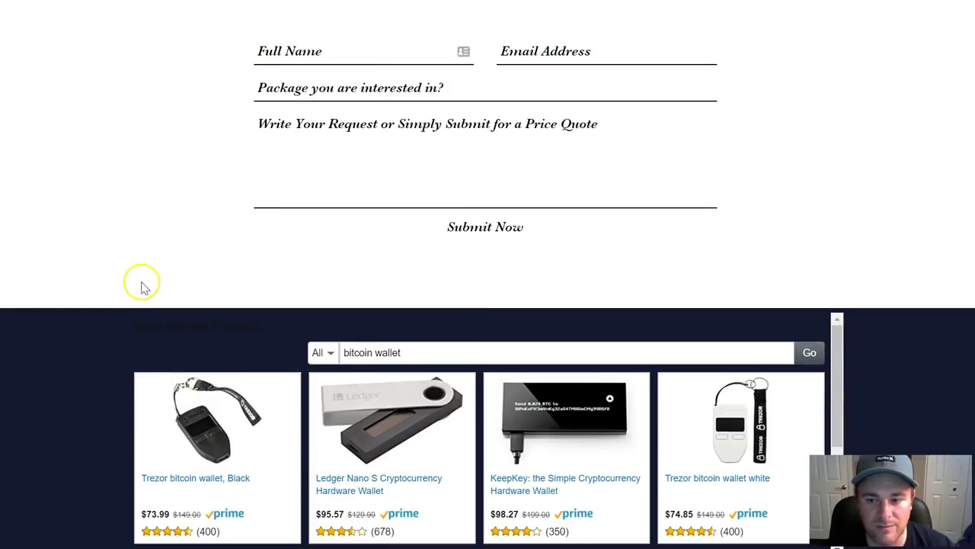
scroll(141, 287, down, 5)
scroll(83, 331, down, 2)
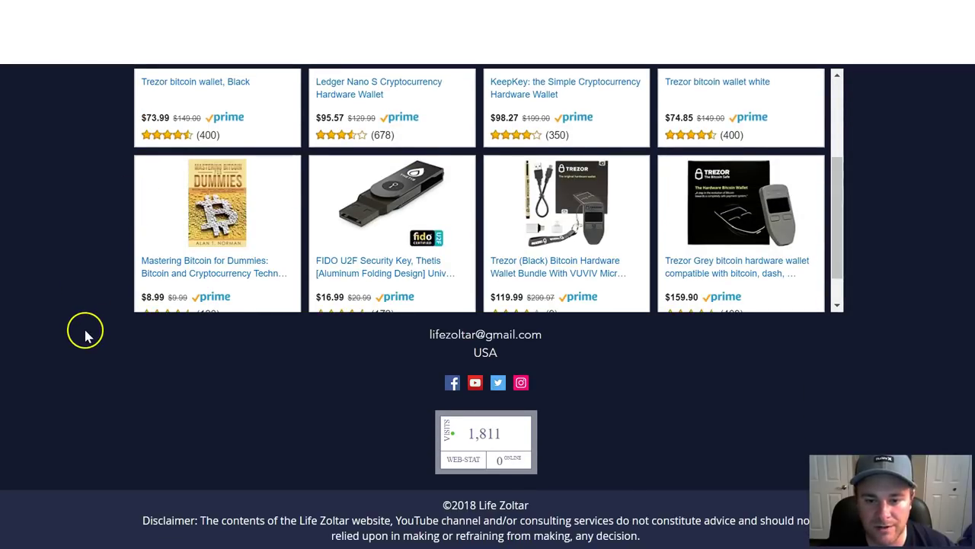
scroll(94, 327, up, 7)
scroll(105, 325, up, 8)
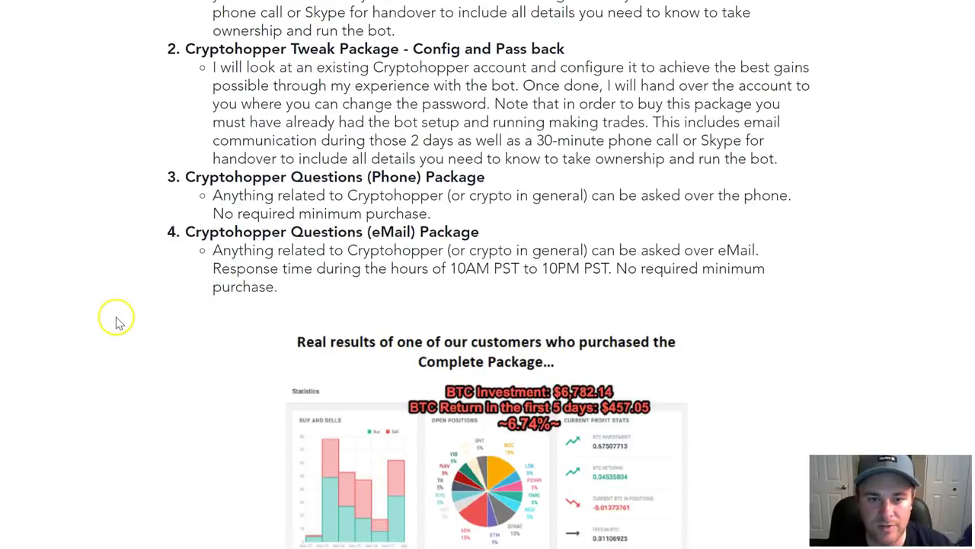
scroll(116, 322, up, 3)
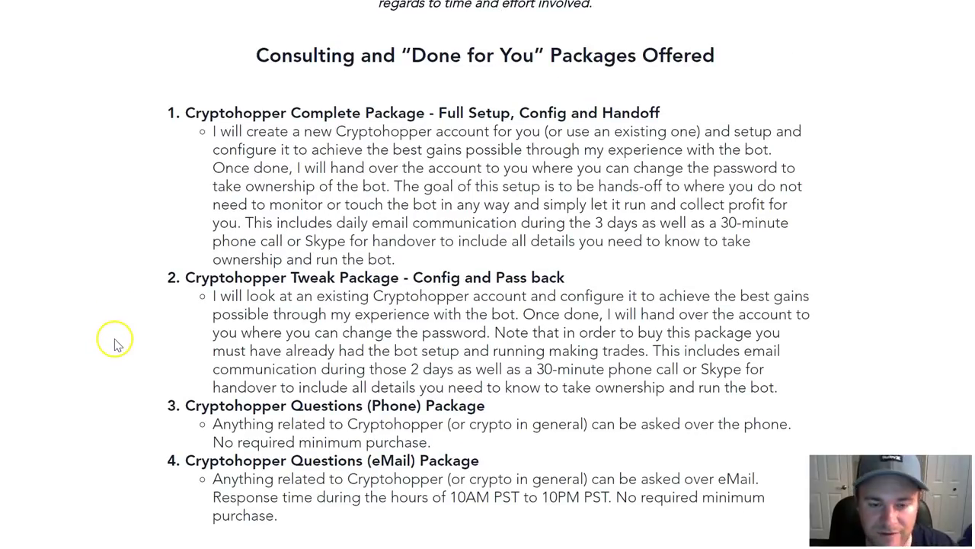
scroll(122, 328, up, 2)
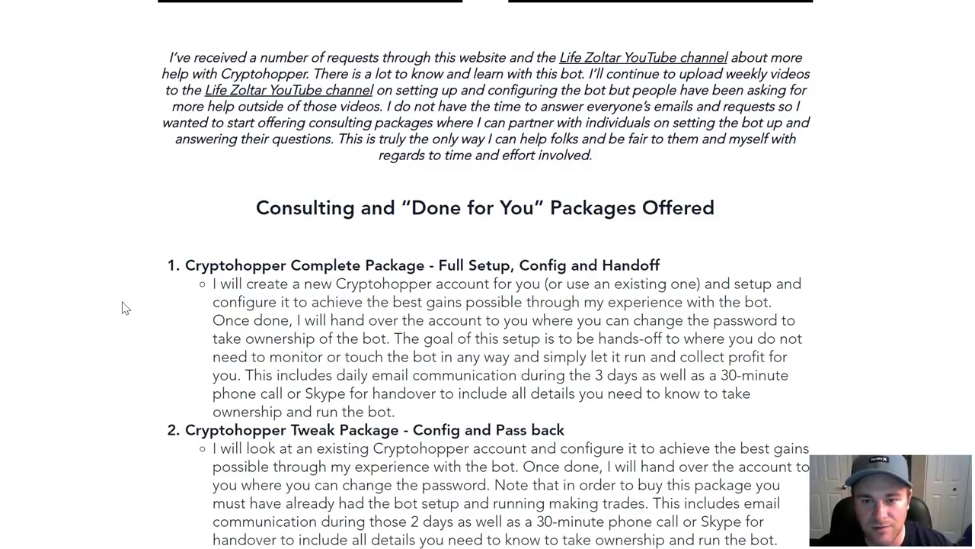
Step: Scroll up to the Cryptohopper Cryptocurrency Trading Bot article title and page header
scroll(121, 307, up, 3)
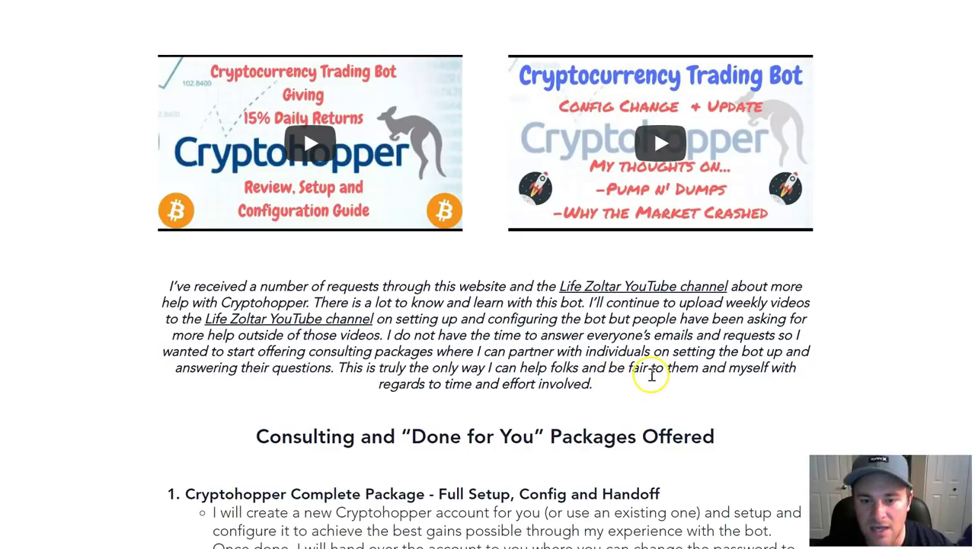
scroll(654, 375, up, 4)
scroll(684, 364, up, 12)
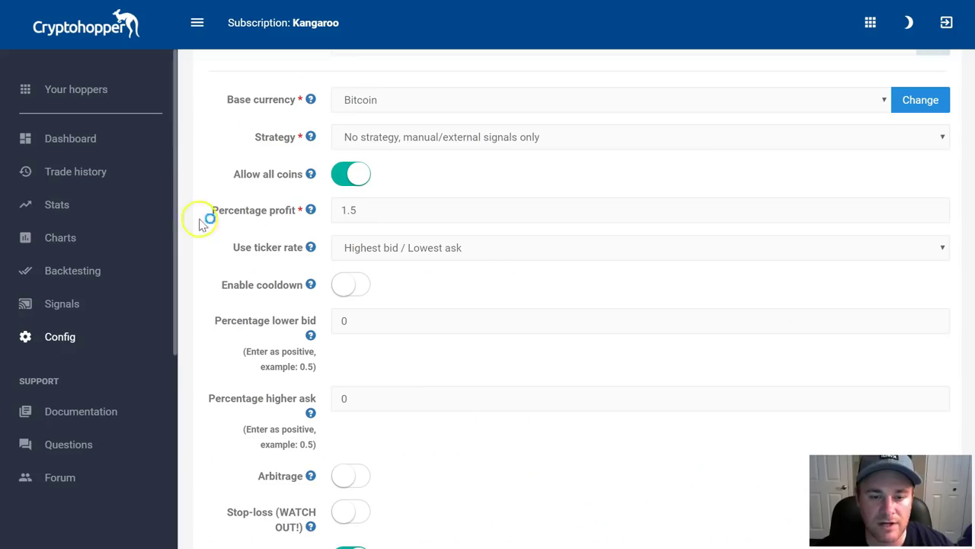
Step: Open the hopper's Dashboard, showing it enabled with 21 open positions at -2.61%
scroll(249, 272, up, 3)
scroll(249, 272, up, 1)
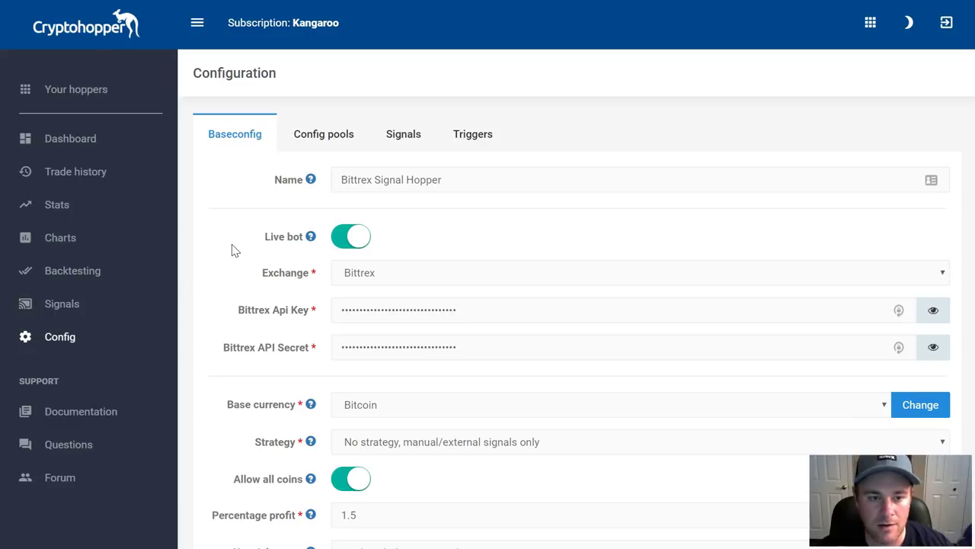
click(105, 137)
click(239, 218)
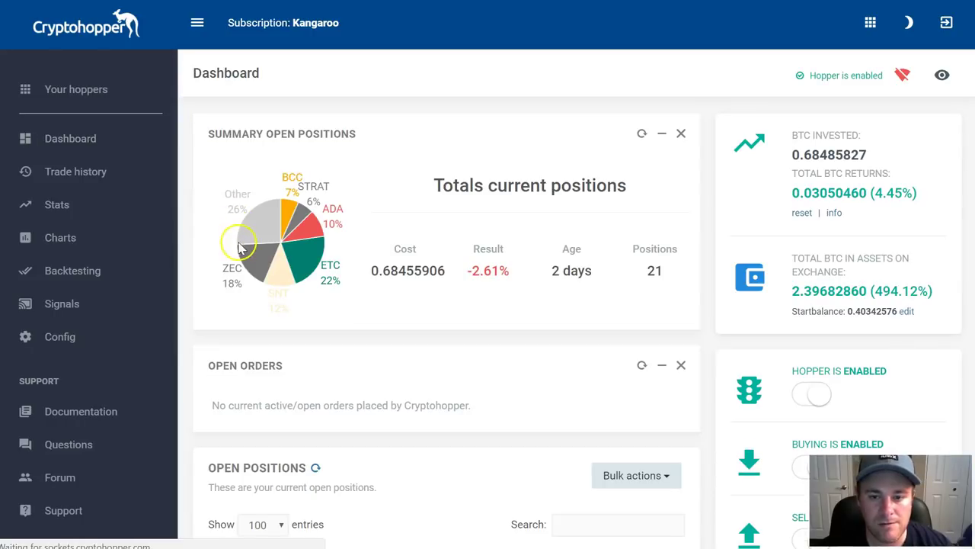
click(227, 258)
click(202, 263)
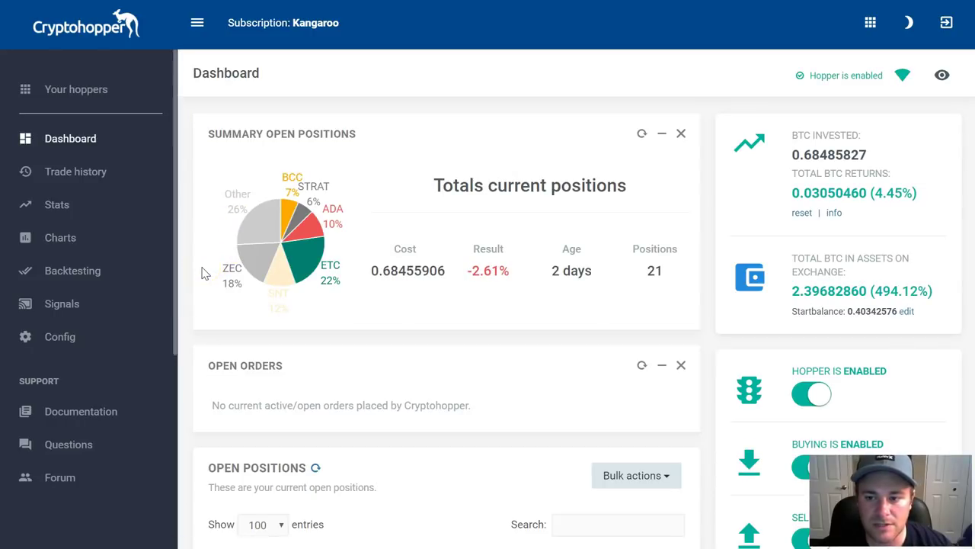
click(796, 282)
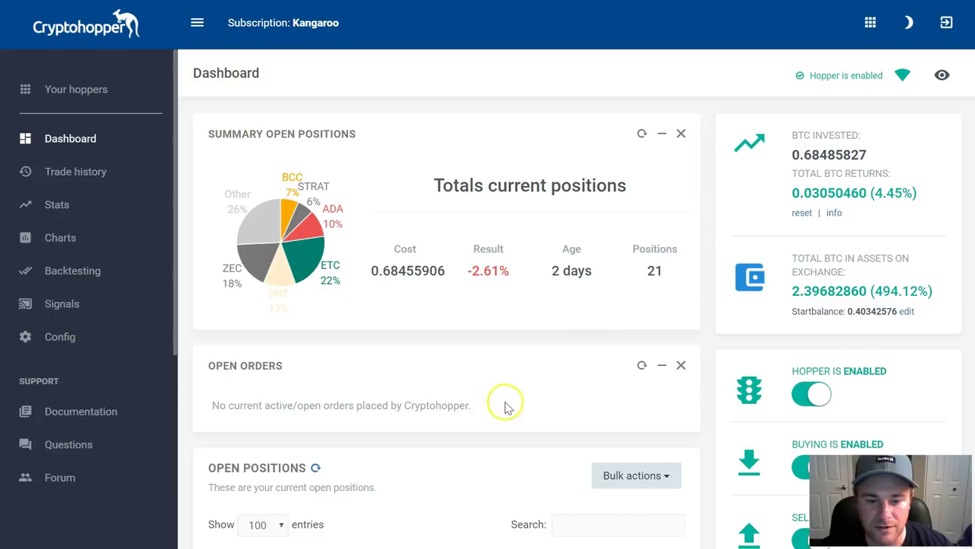